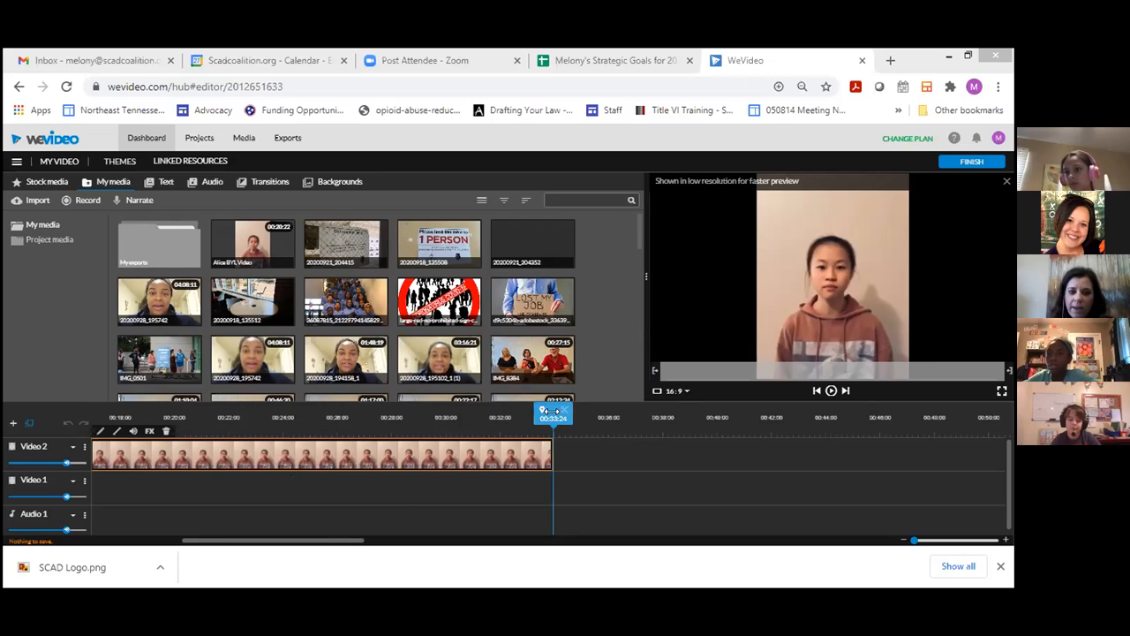
# Place the BYL video clip on the Video 2 track starting at about 00:03:14 and play it through to its end.
pyautogui.moveTo(551, 412); pyautogui.dragTo(111, 444)
pyautogui.click(416, 454)
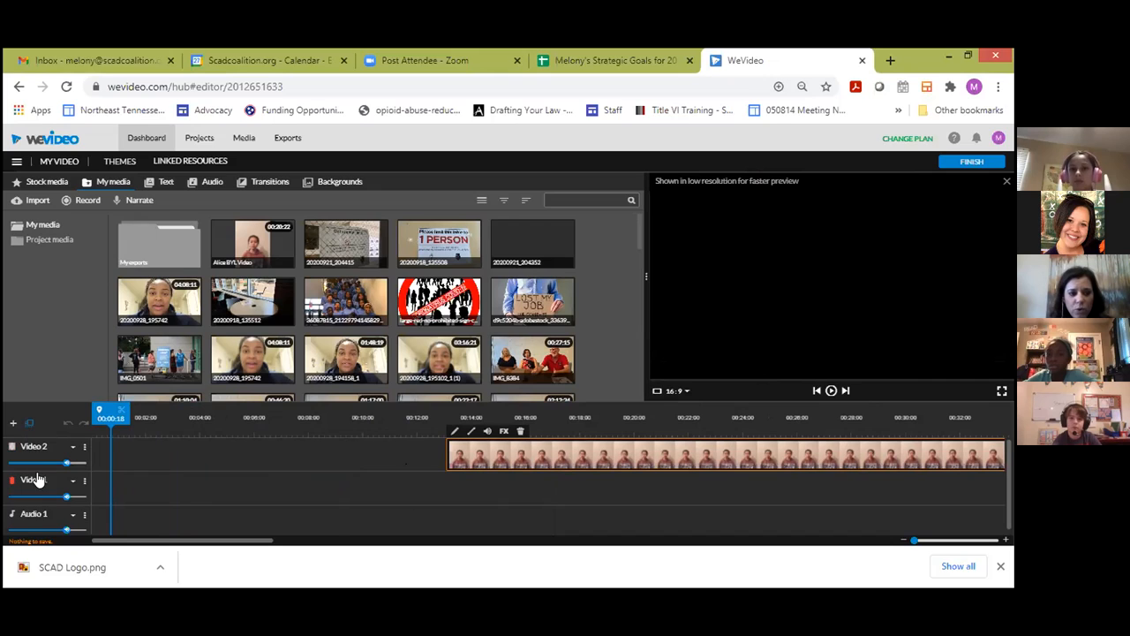
pyautogui.scroll(-1, 45, 519)
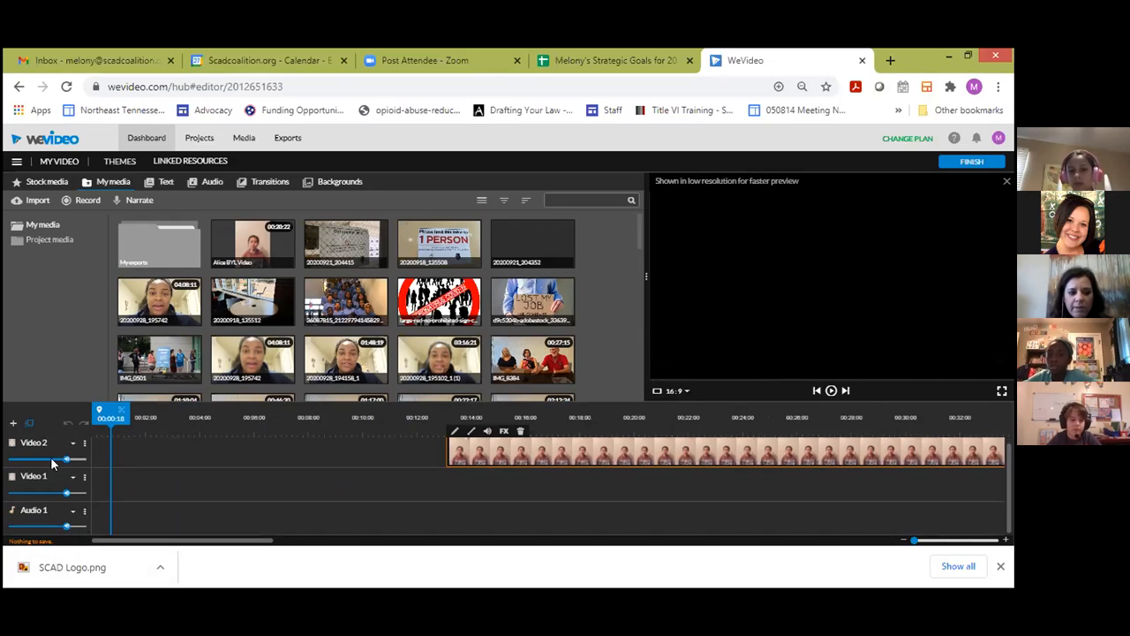
pyautogui.scroll(1, 51, 468)
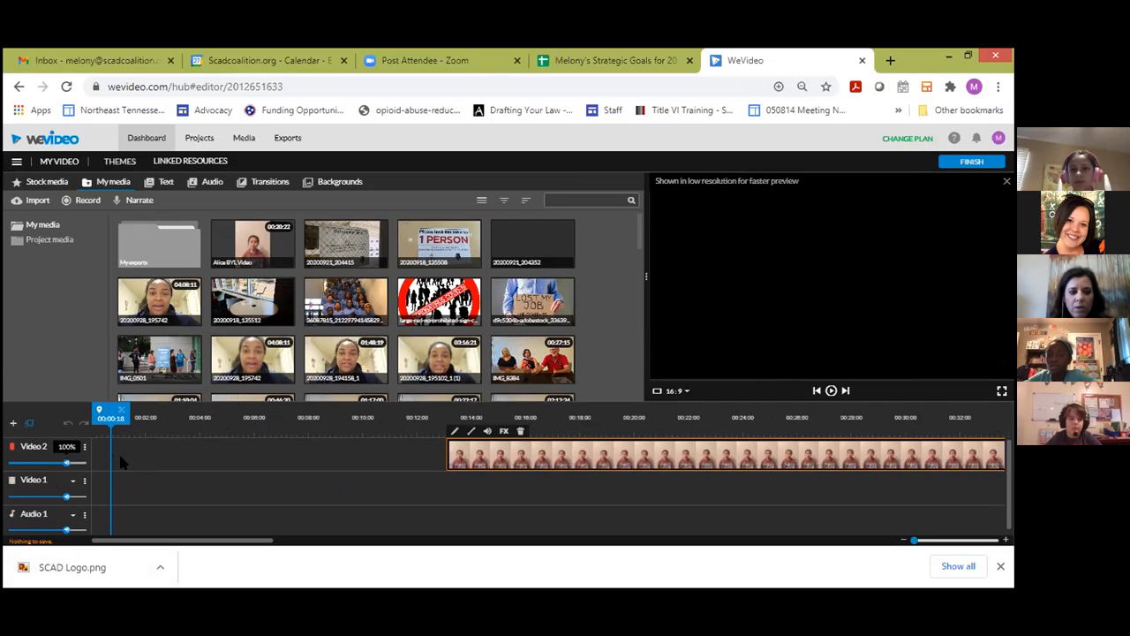
pyautogui.click(251, 243)
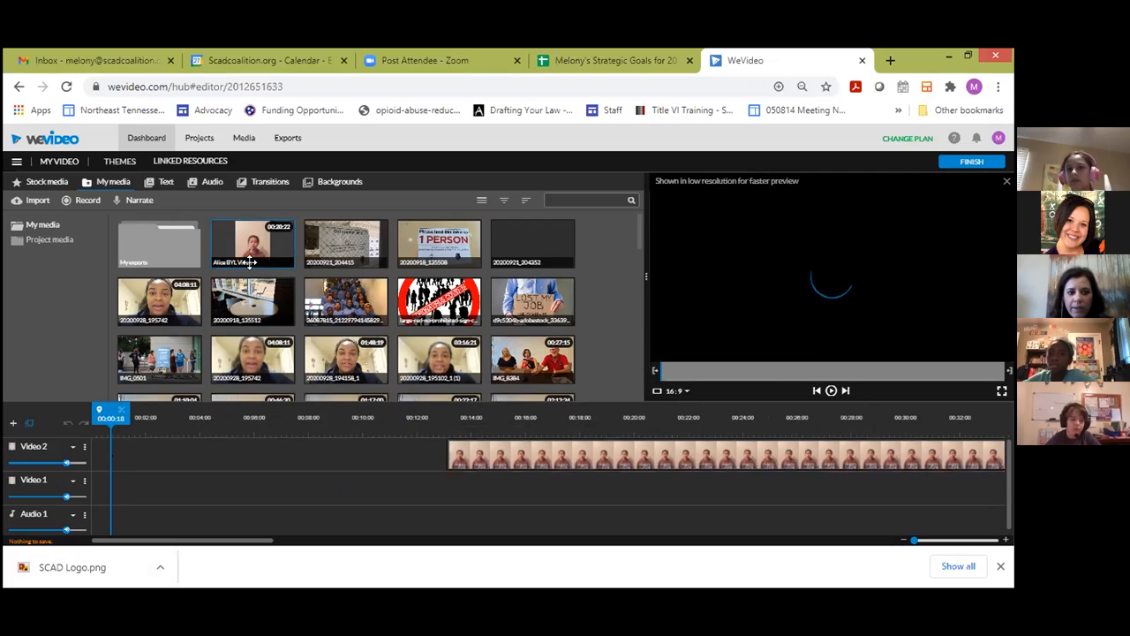
pyautogui.moveTo(251, 243); pyautogui.dragTo(252, 467)
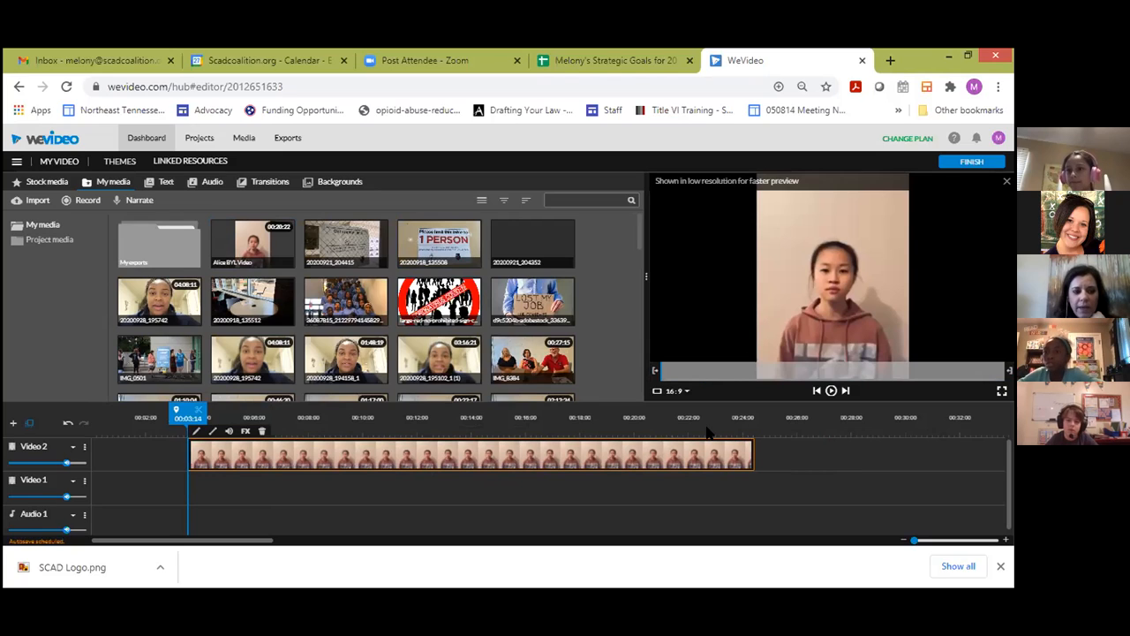
pyautogui.click(828, 390)
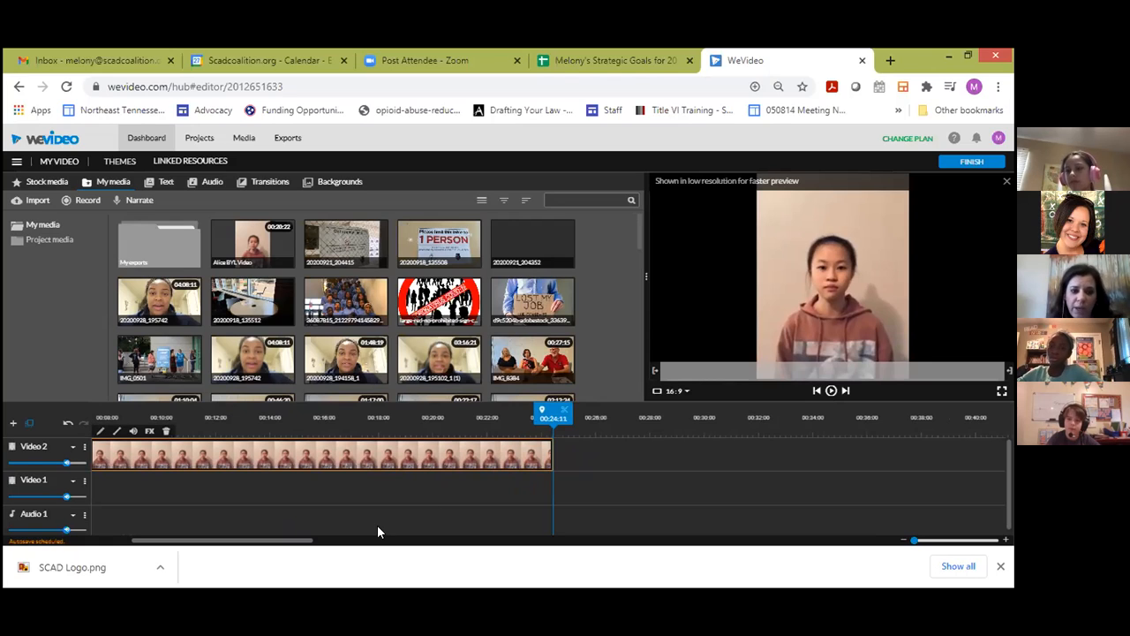
# Show the audio waveform on the Video 2 track and shift the clip to start at about 00:06:14.
pyautogui.click(133, 431)
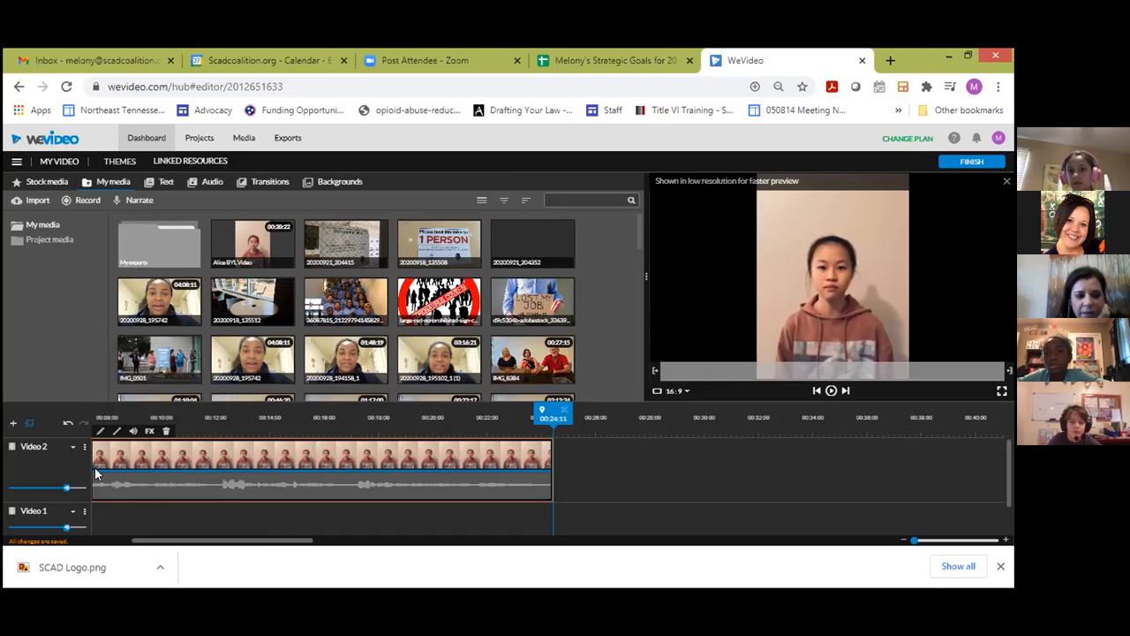
pyautogui.moveTo(98, 450); pyautogui.dragTo(308, 498)
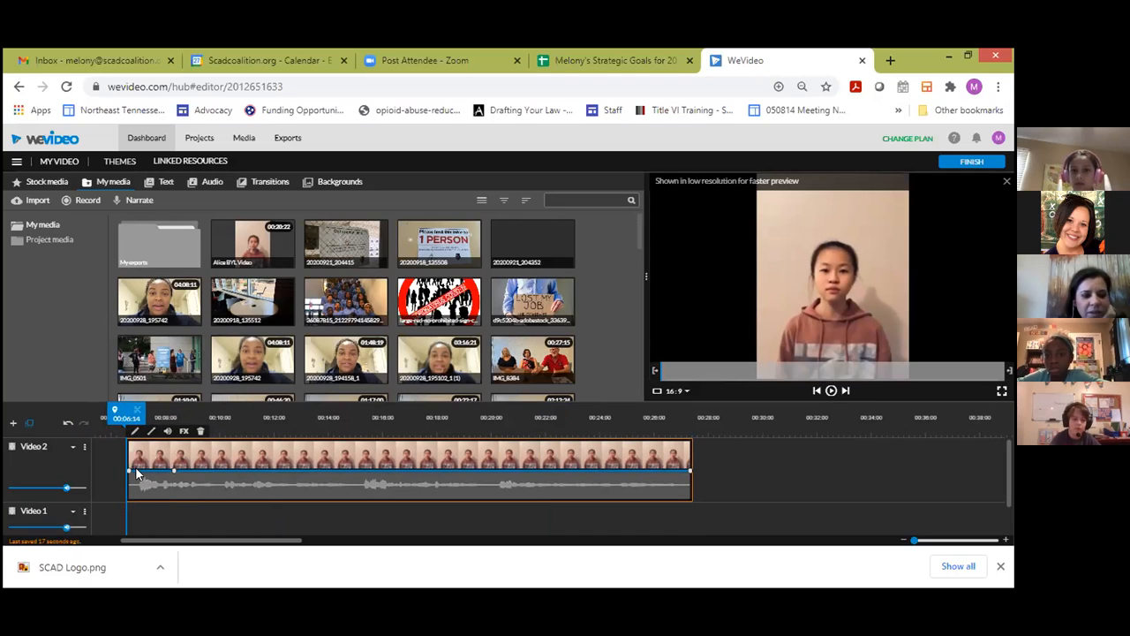
# Try a volume point near the clip's start and raise the clip's volume to about the maximum.
pyautogui.rightClick(173, 474)
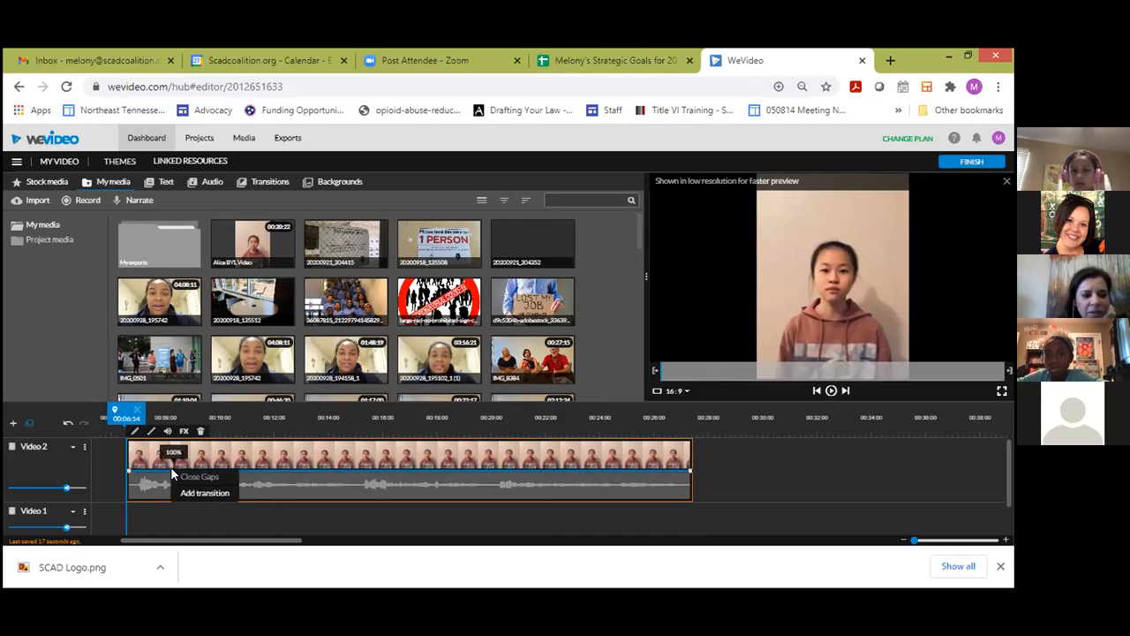
pyautogui.click(174, 470)
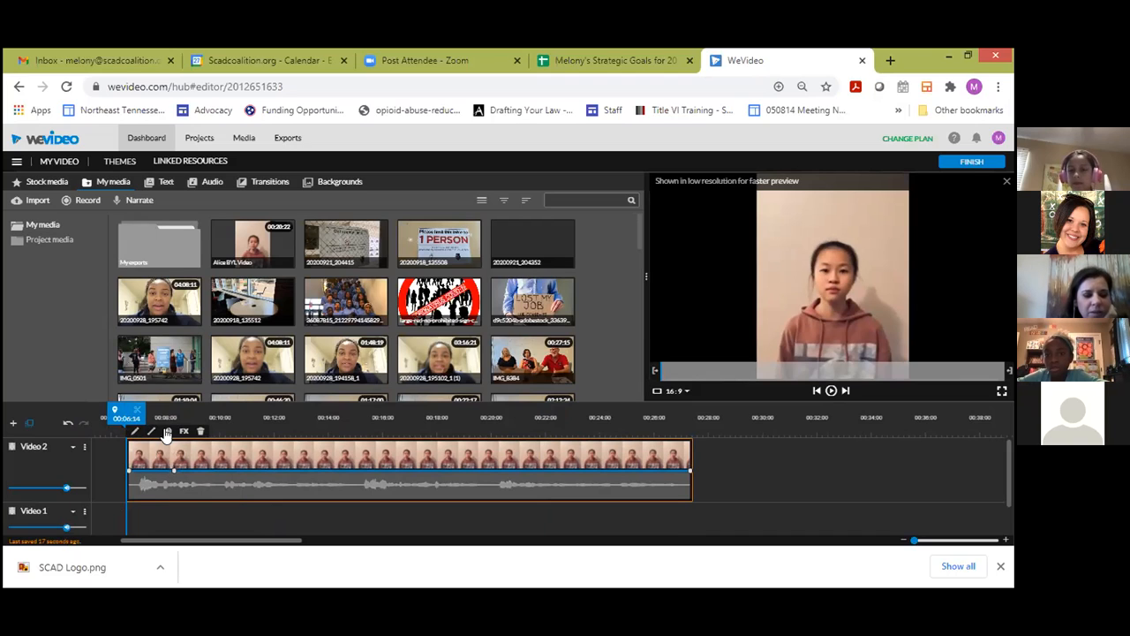
pyautogui.click(167, 431)
pyautogui.moveTo(237, 394); pyautogui.dragTo(262, 397)
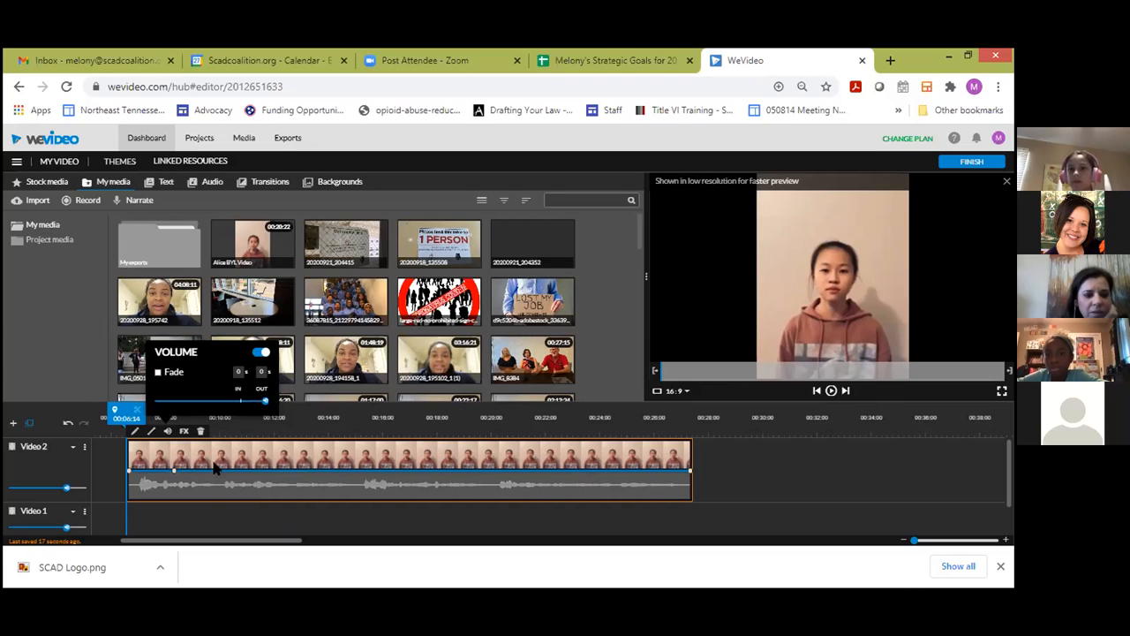
# Replace the volume point with two points near the clip's start and check the clip's volume and fade settings.
pyautogui.click(174, 477)
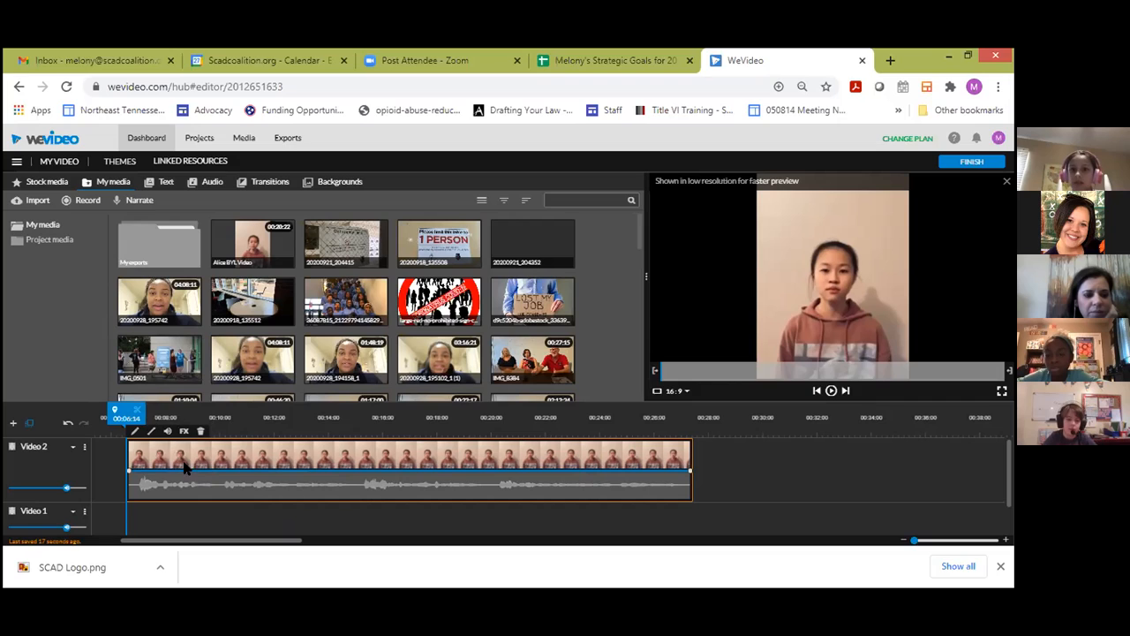
pyautogui.click(145, 470)
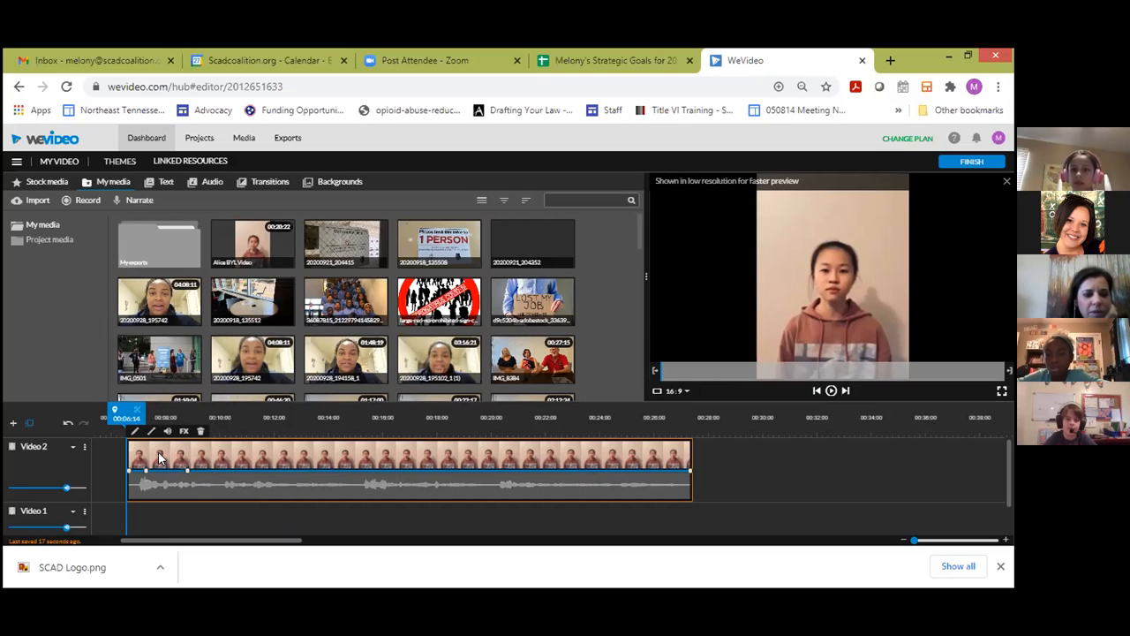
pyautogui.click(167, 431)
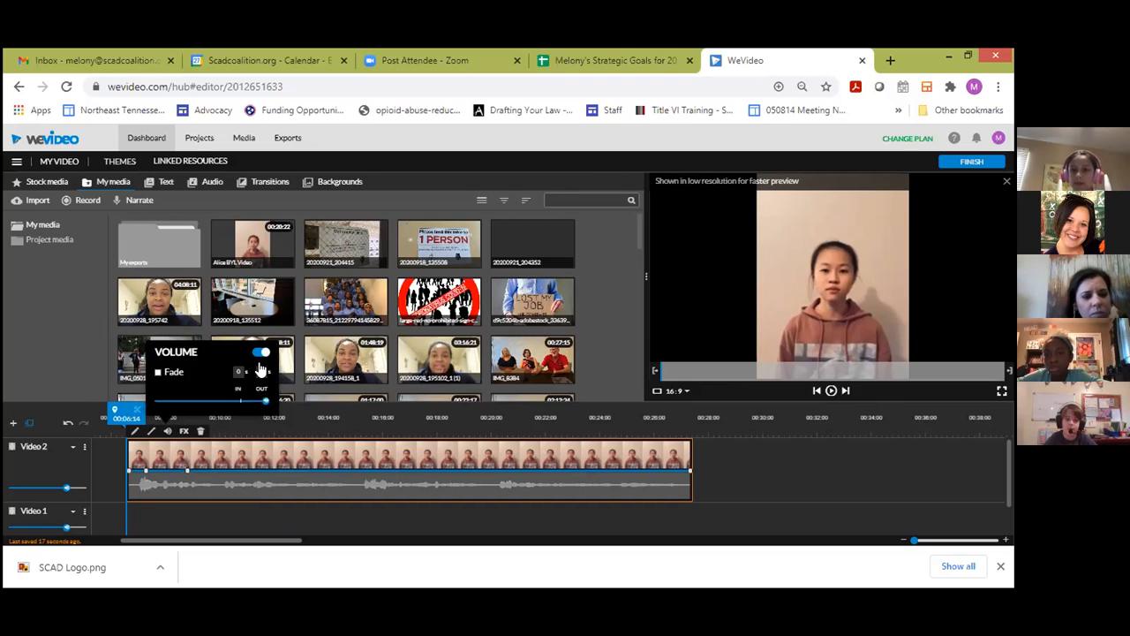
pyautogui.click(152, 490)
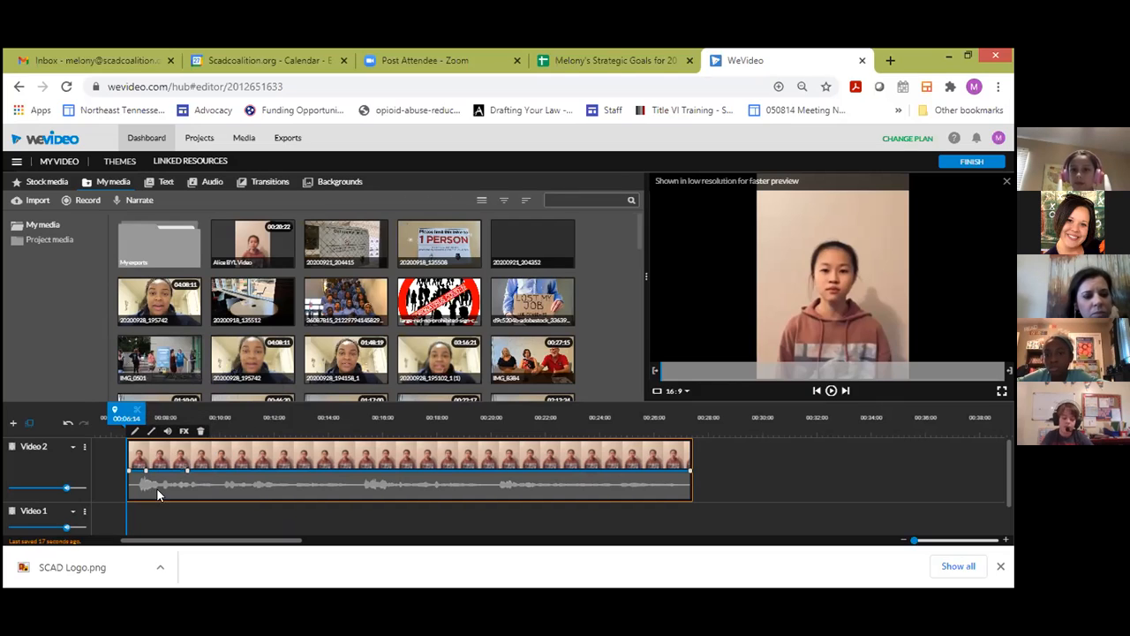
# Raise the clip's audio level to 485% in the clip editor and save the changes.
pyautogui.doubleClick(227, 499)
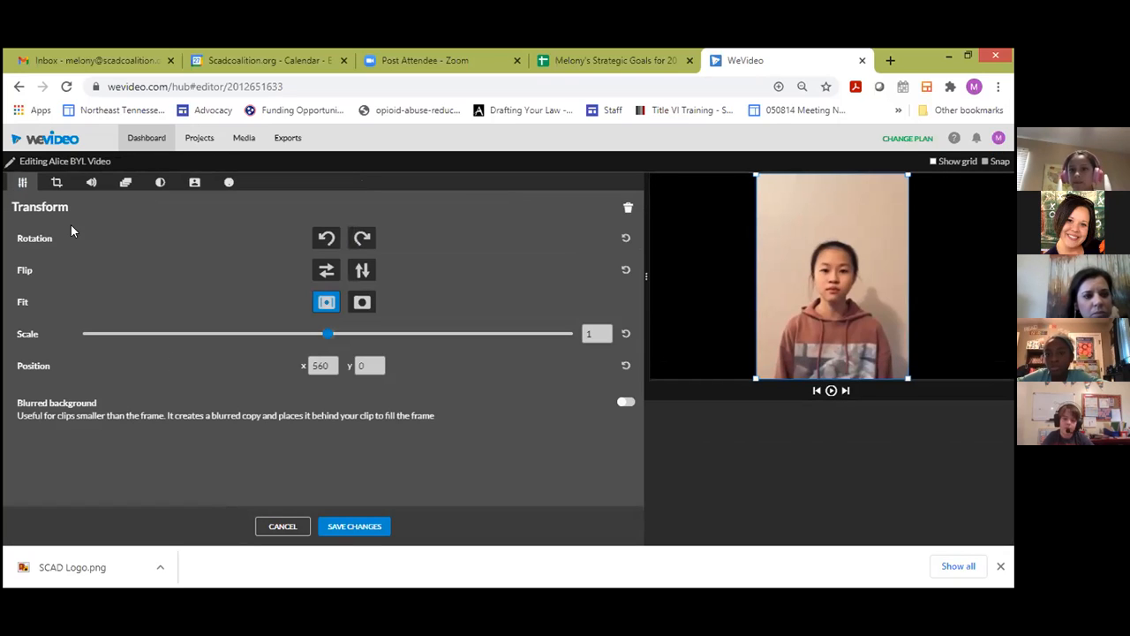
pyautogui.click(89, 183)
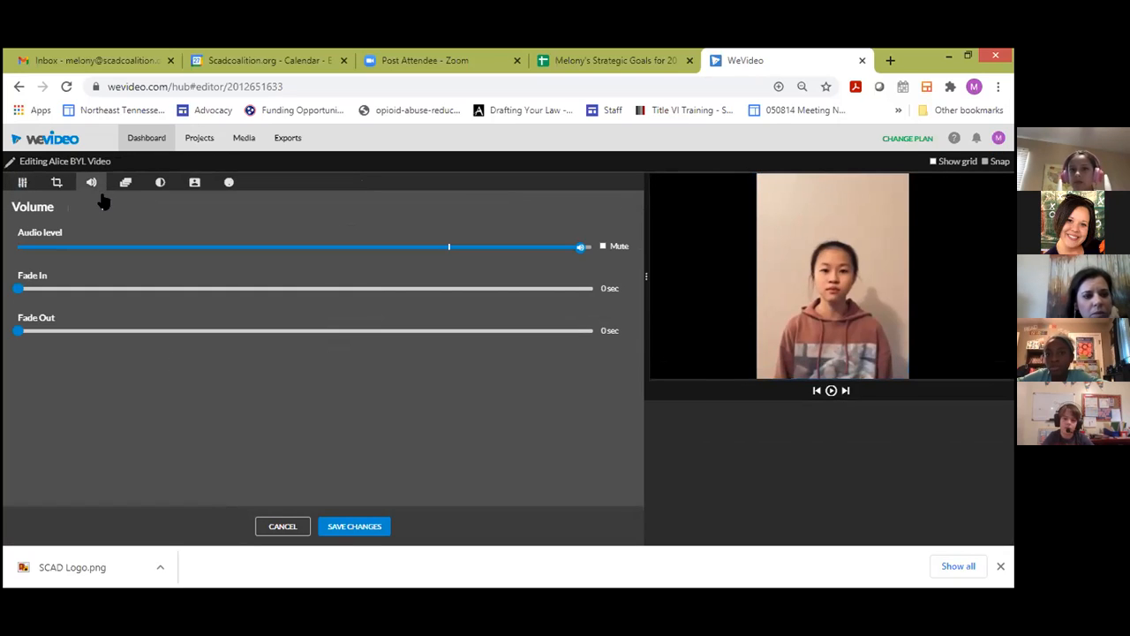
pyautogui.moveTo(580, 247); pyautogui.dragTo(586, 245)
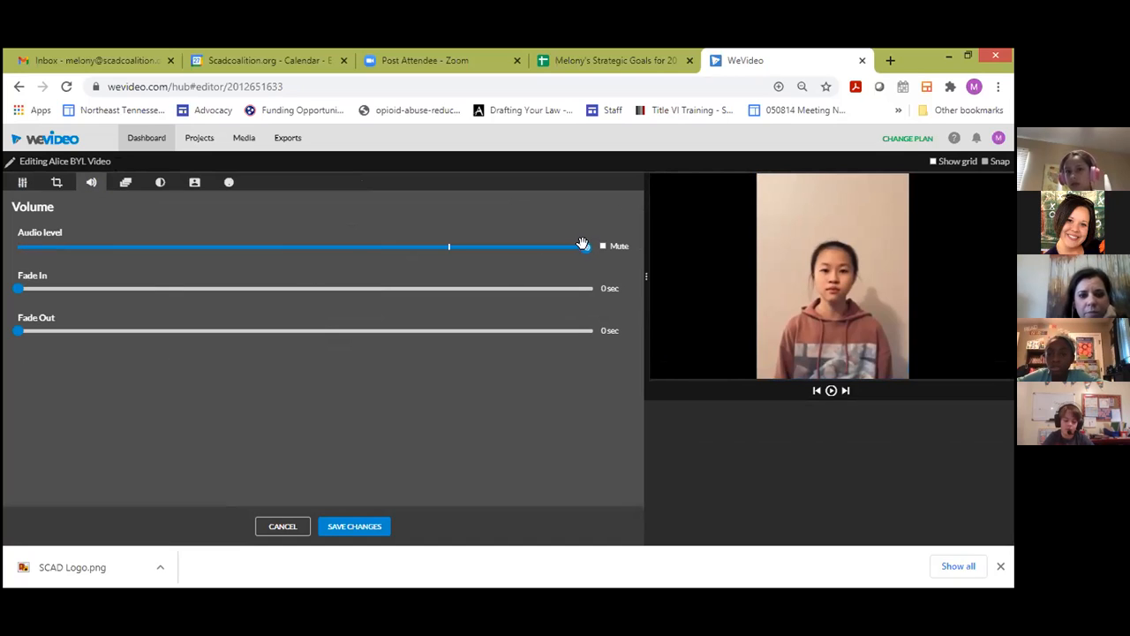
pyautogui.moveTo(585, 245); pyautogui.dragTo(587, 245)
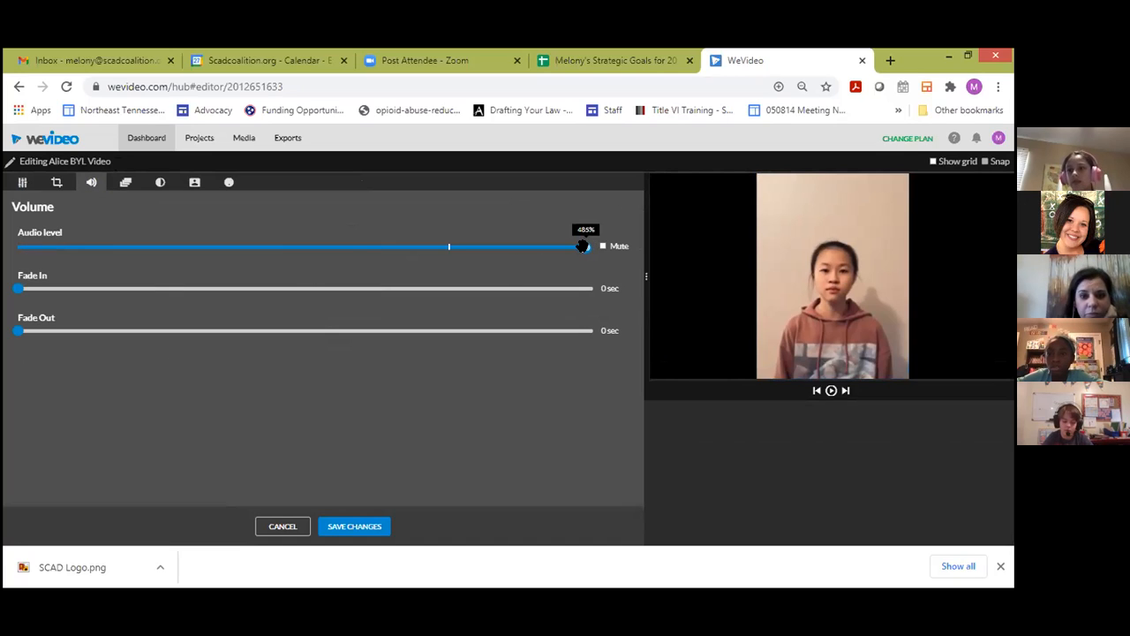
pyautogui.click(372, 527)
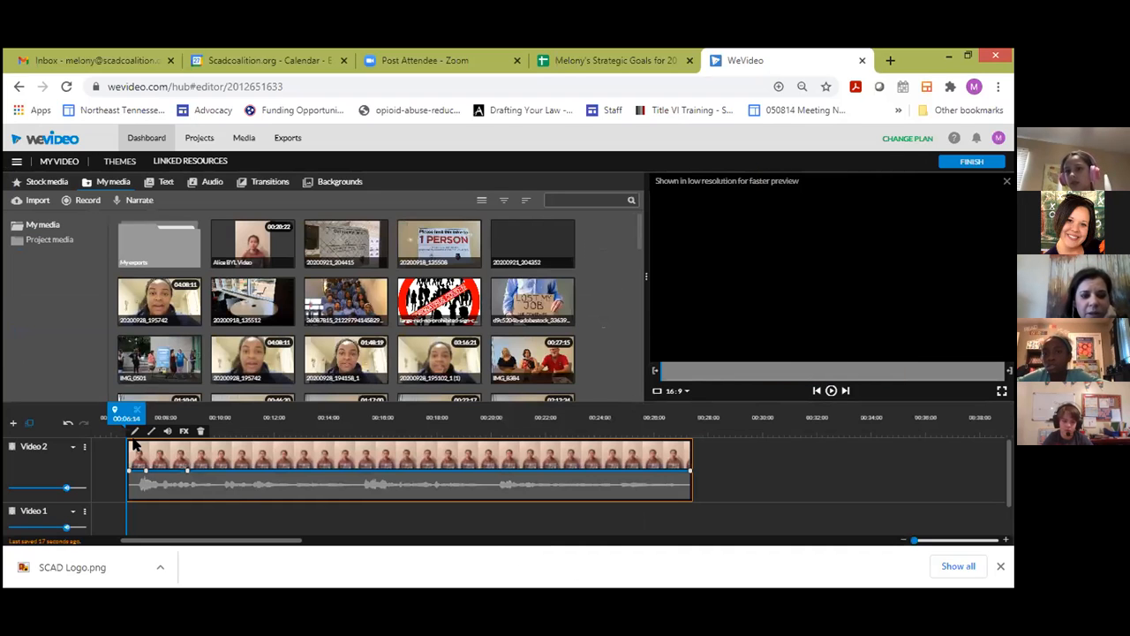
# Play the project from the beginning to check the clip's sound, stopping partway through the clip.
pyautogui.click(818, 392)
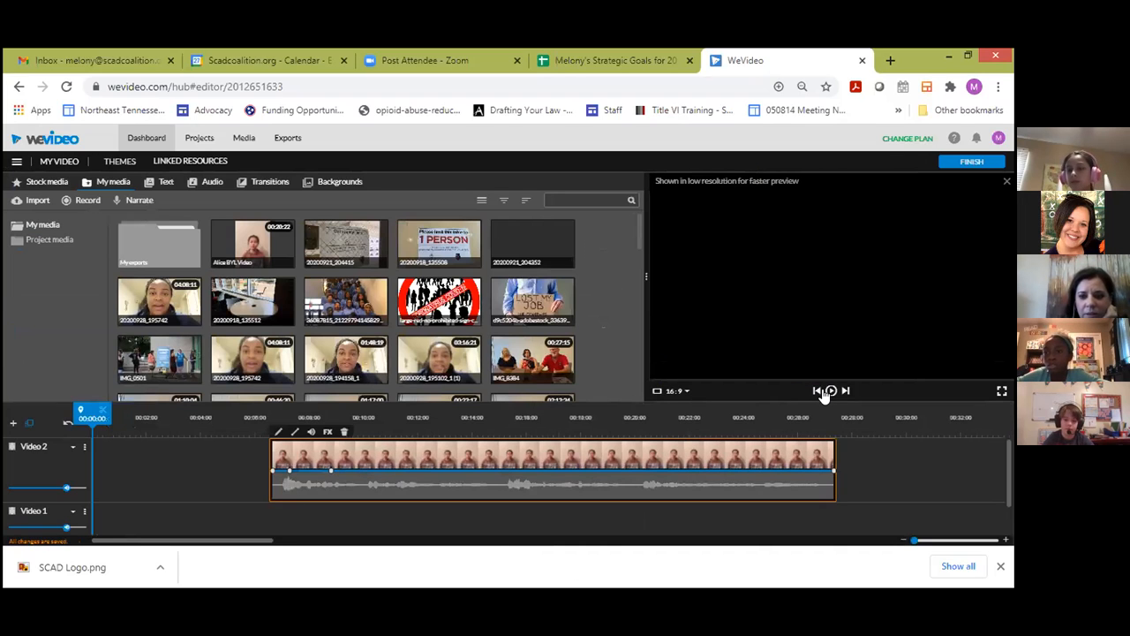
pyautogui.click(829, 391)
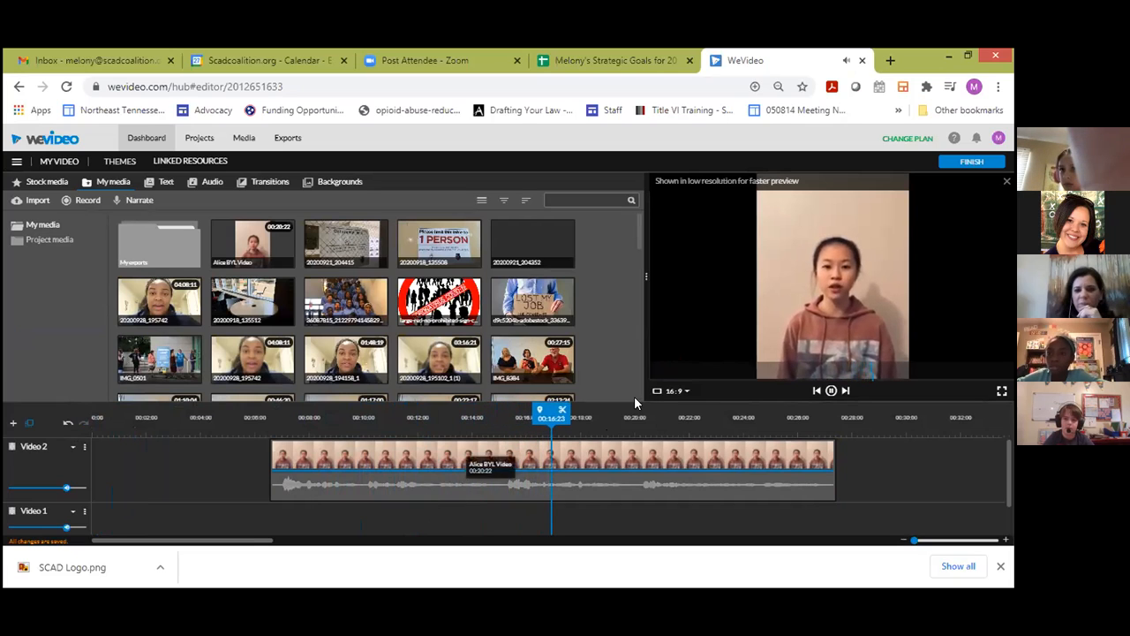
pyautogui.click(830, 389)
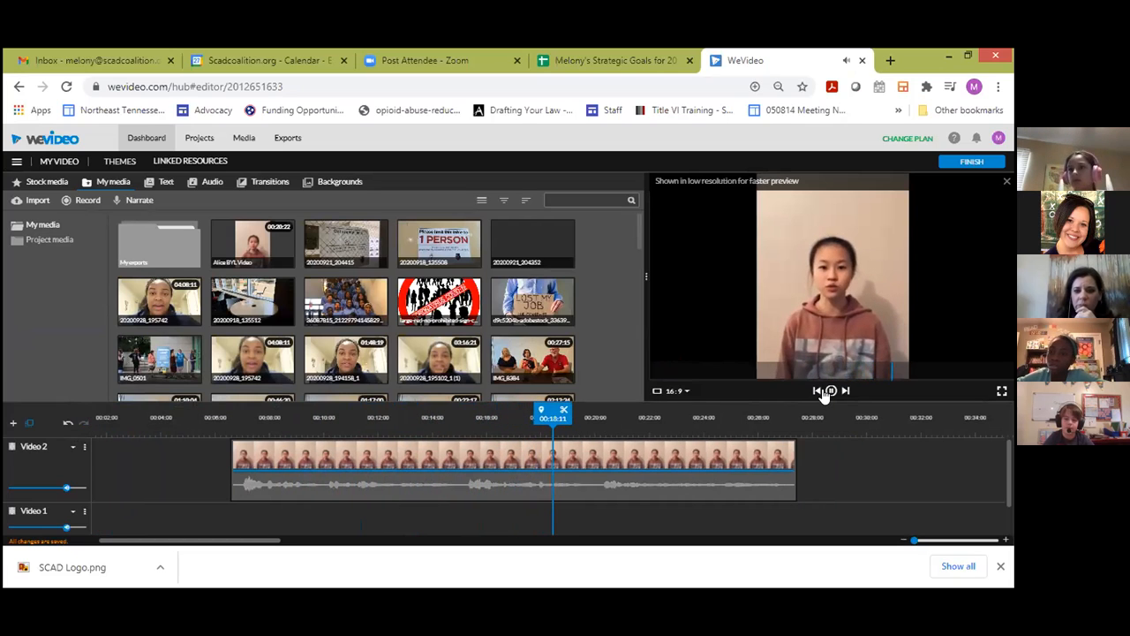
pyautogui.click(554, 482)
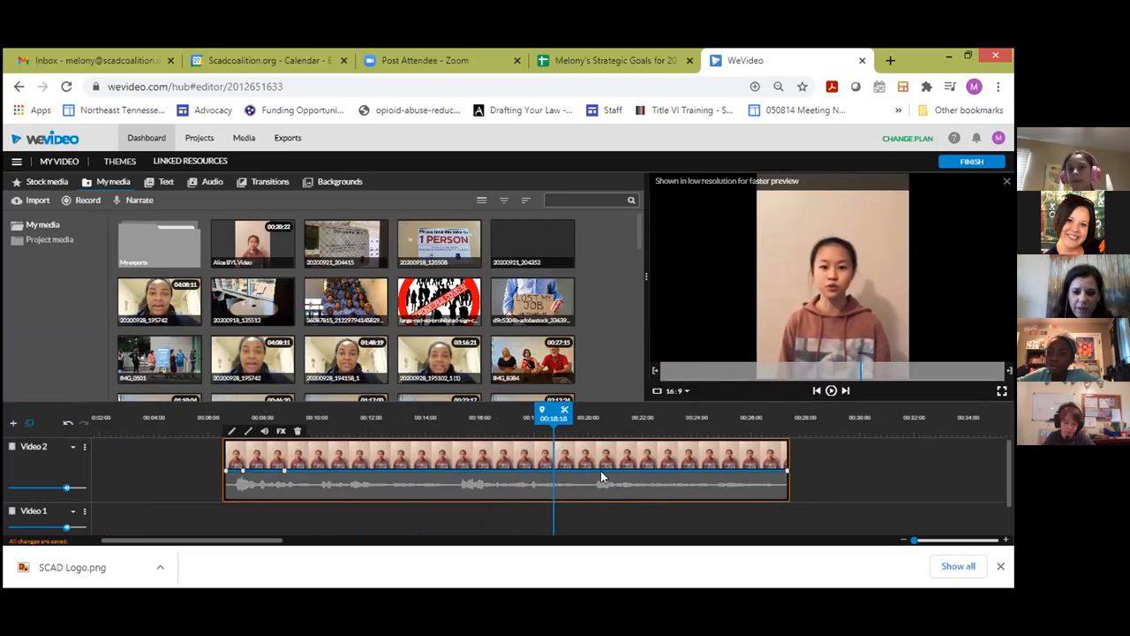
# Split the clip on Video 2 at 00:07:14 after locating the cut point in an enlarged timeline.
pyautogui.moveTo(553, 411); pyautogui.dragTo(221, 435)
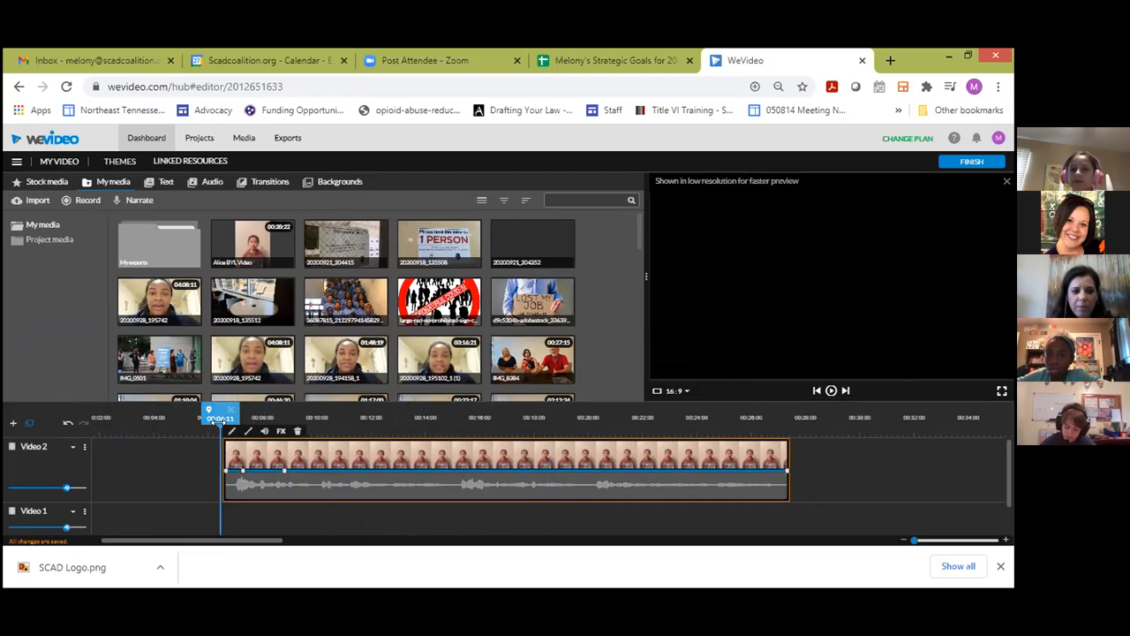
pyautogui.moveTo(219, 417); pyautogui.dragTo(268, 415)
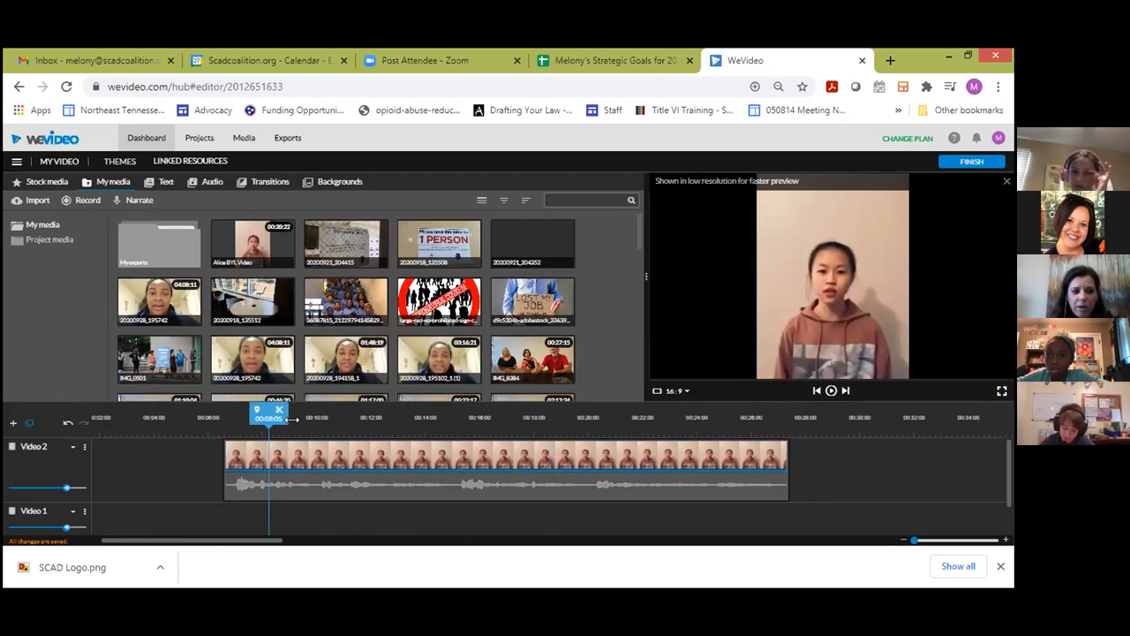
pyautogui.click(410, 494)
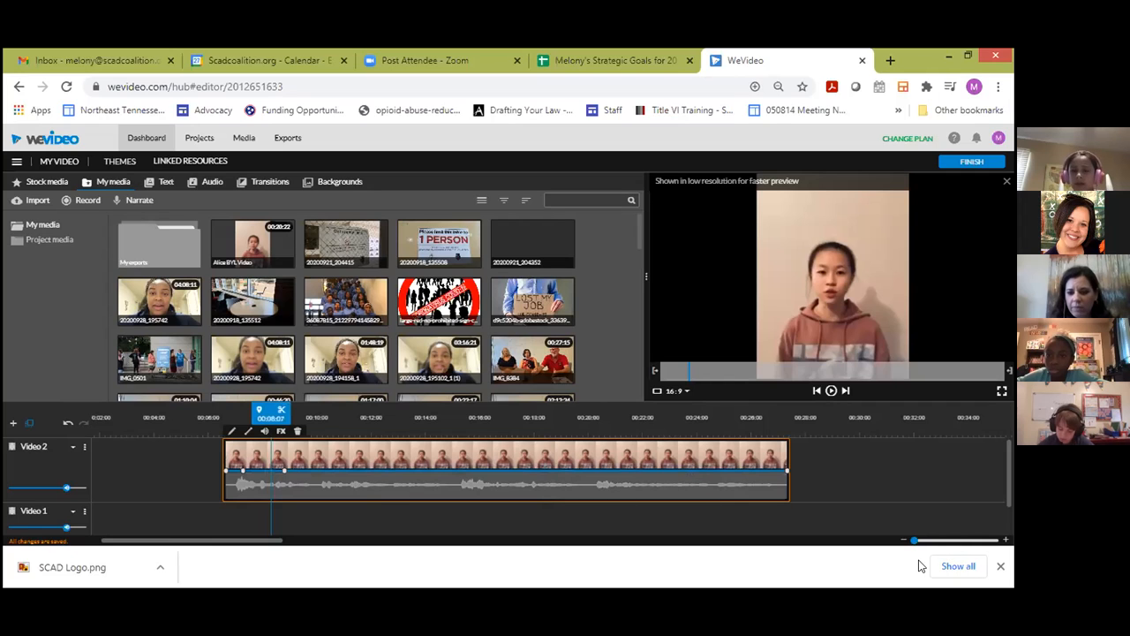
pyautogui.moveTo(926, 538); pyautogui.dragTo(976, 541)
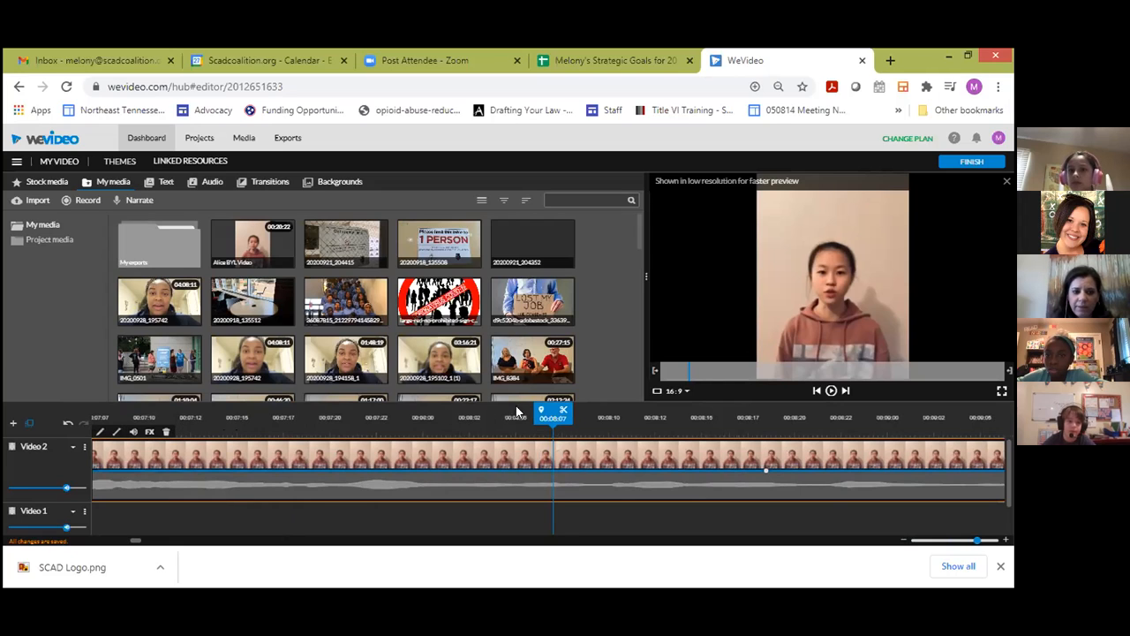
pyautogui.moveTo(551, 413); pyautogui.dragTo(221, 421)
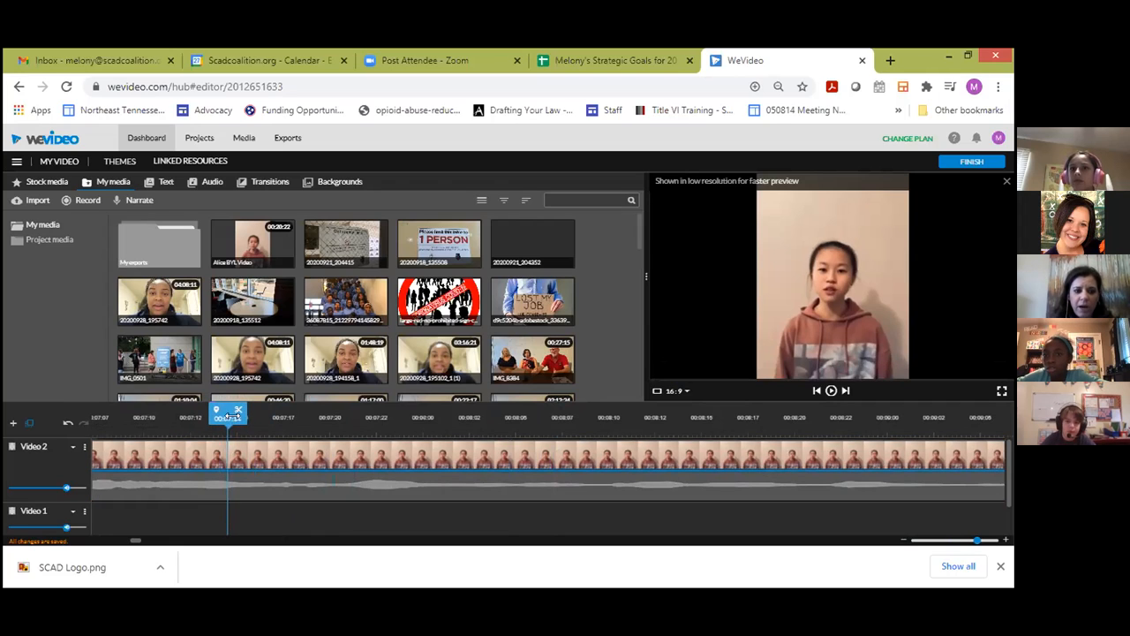
pyautogui.click(238, 415)
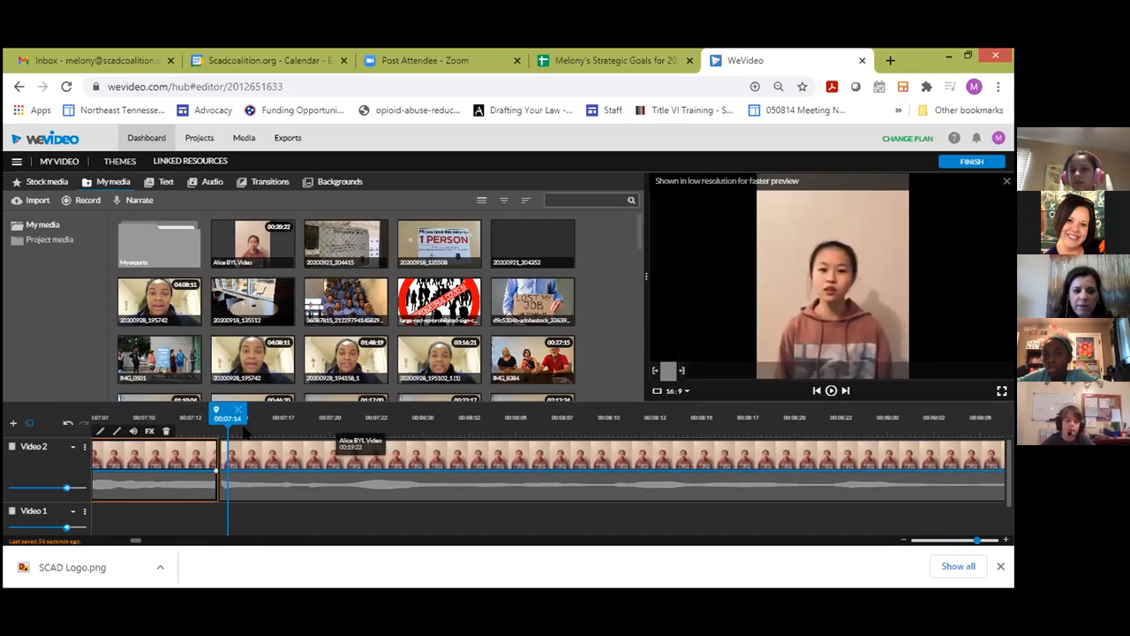
# Split the remaining part of the clip at 00:07:18 to isolate a short middle segment.
pyautogui.moveTo(228, 415); pyautogui.dragTo(290, 417)
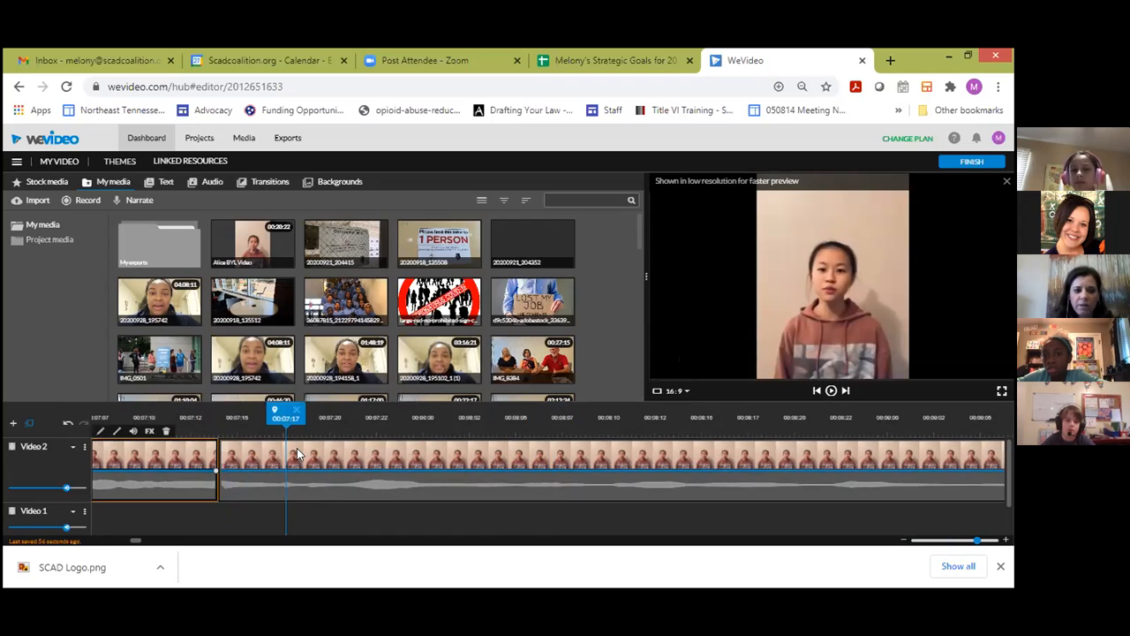
pyautogui.click(276, 464)
pyautogui.moveTo(292, 413); pyautogui.dragTo(300, 413)
pyautogui.click(300, 412)
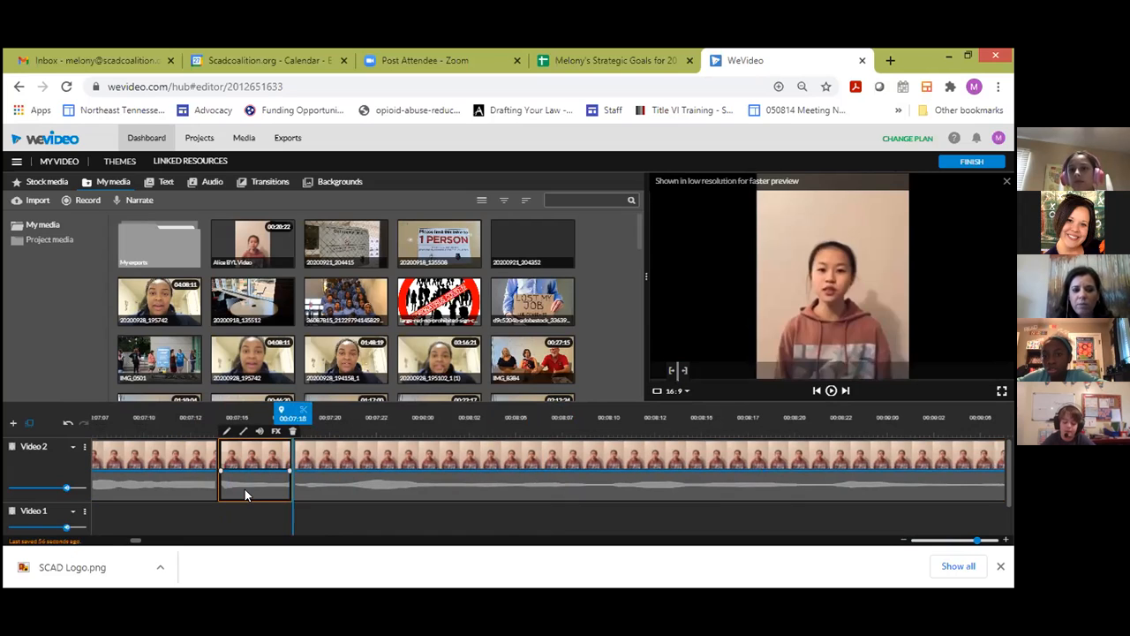
# Inspect the short middle segment and return the playhead to just before the first clip segment.
pyautogui.moveTo(249, 504); pyautogui.dragTo(256, 478)
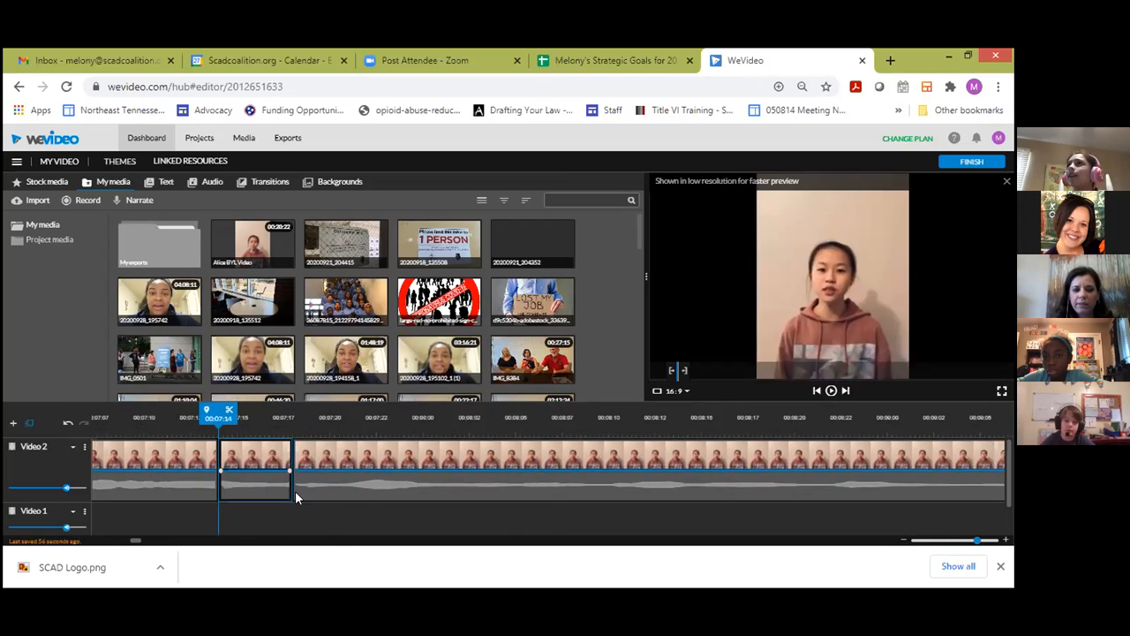
pyautogui.click(295, 513)
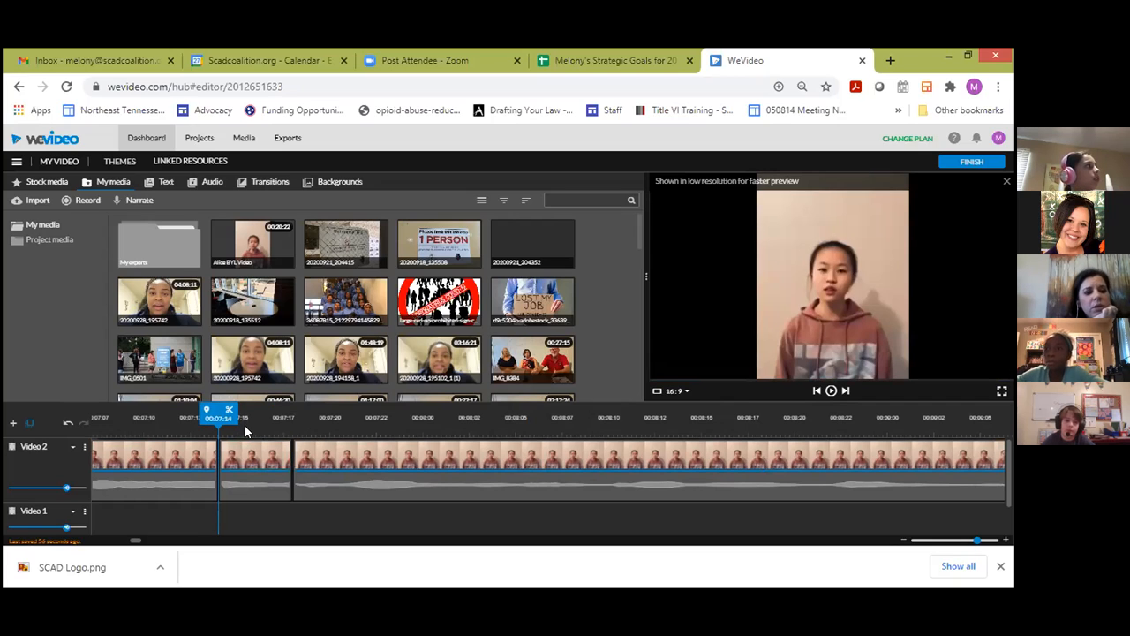
pyautogui.moveTo(179, 414); pyautogui.dragTo(30, 424)
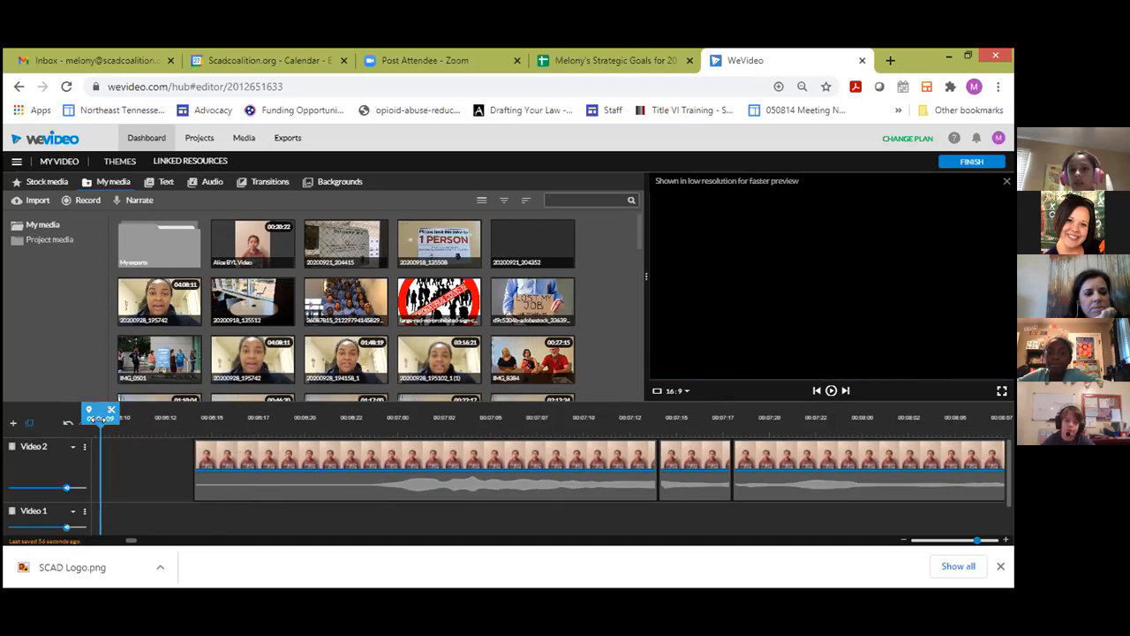
# Browse the motion text templates and preview the Candy dots and Whisper - Title designs.
pyautogui.moveTo(104, 417); pyautogui.dragTo(133, 417)
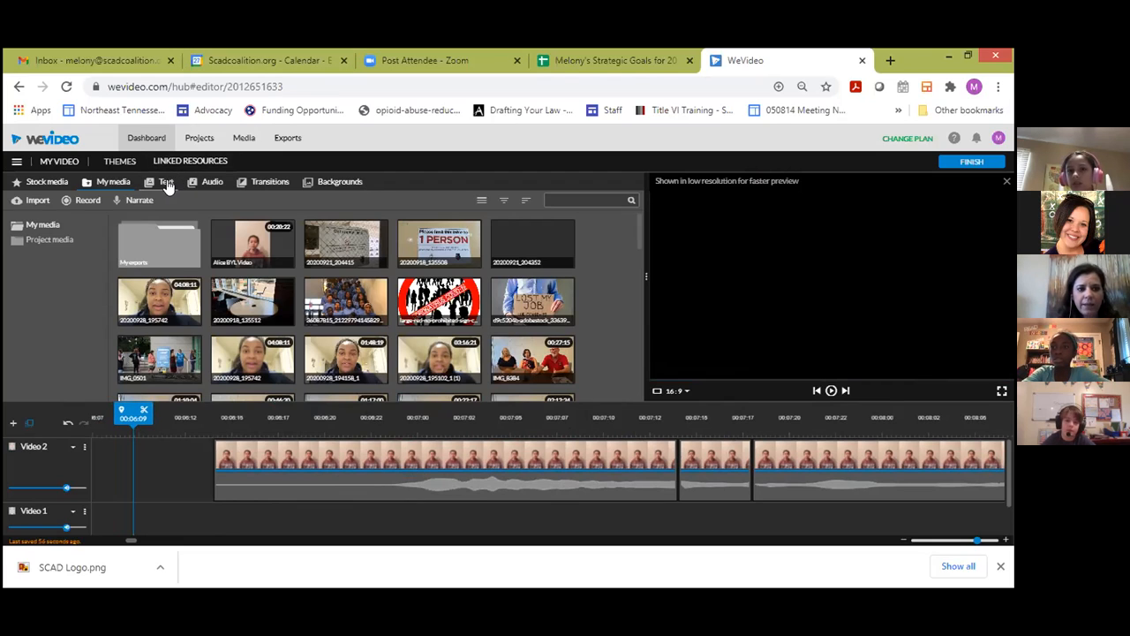
pyautogui.moveTo(133, 413); pyautogui.dragTo(55, 417)
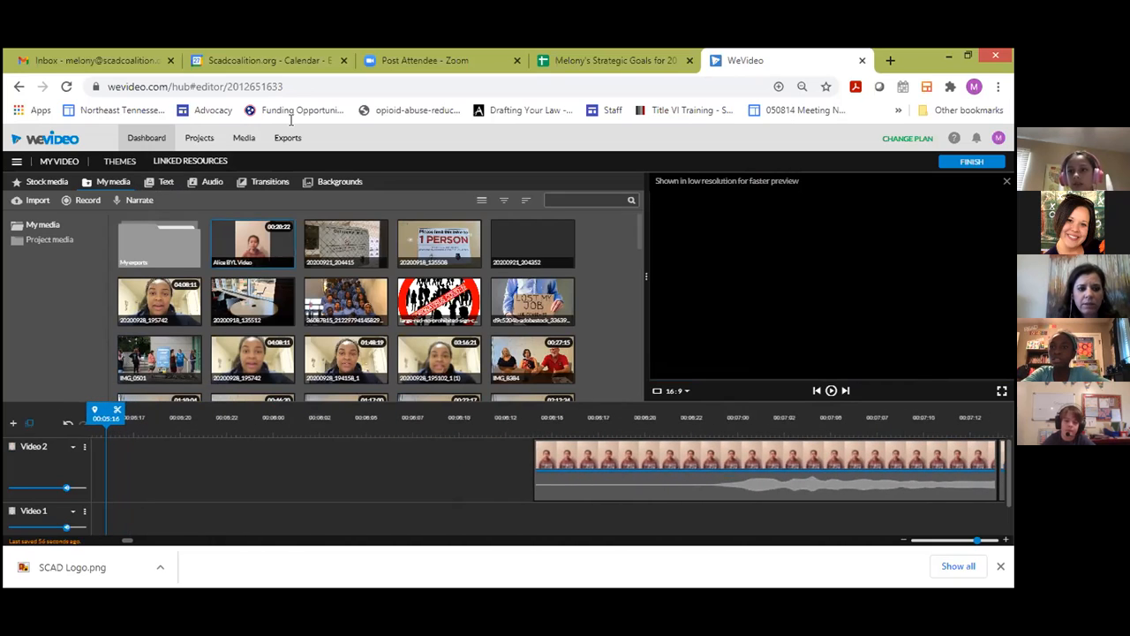
pyautogui.click(164, 182)
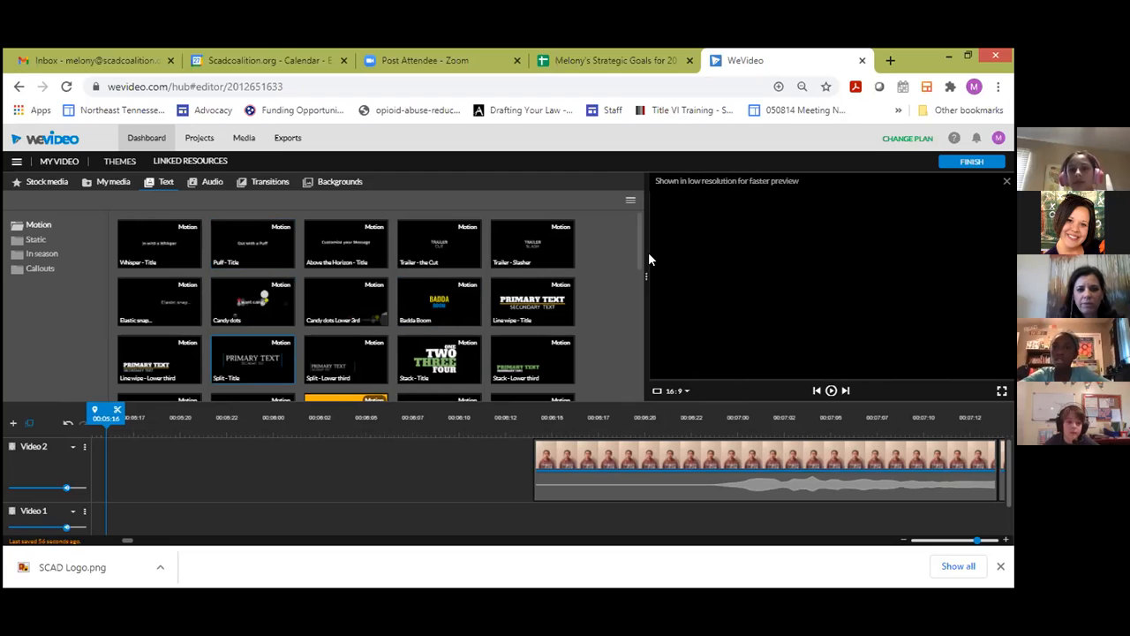
pyautogui.scroll(-5, 641, 283)
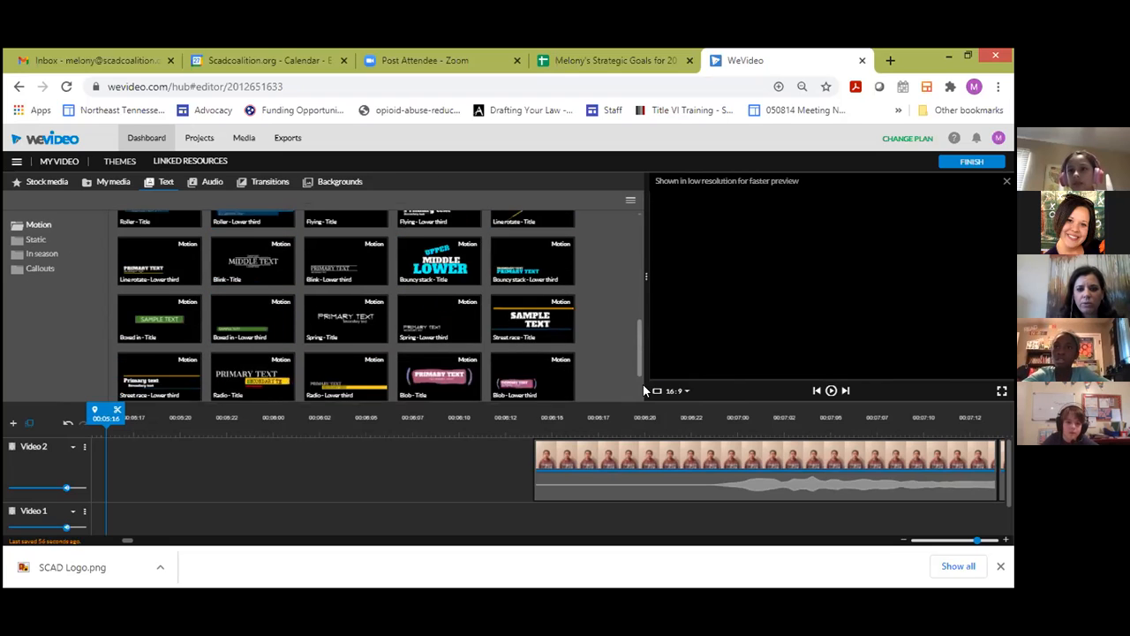
pyautogui.moveTo(642, 318); pyautogui.dragTo(637, 215)
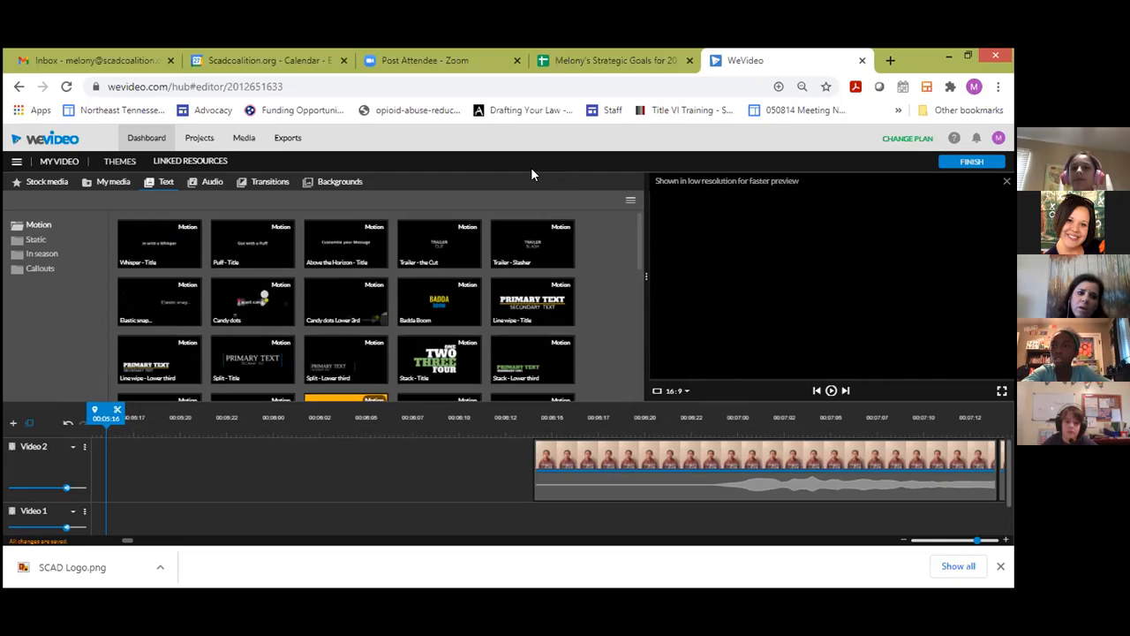
pyautogui.click(270, 318)
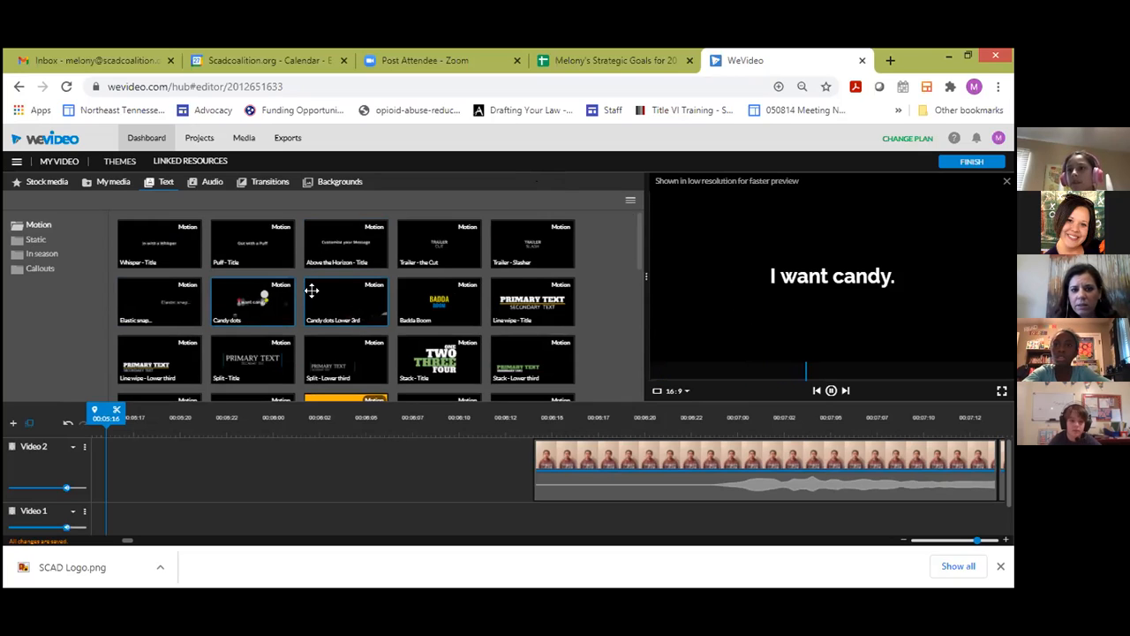
pyautogui.click(188, 246)
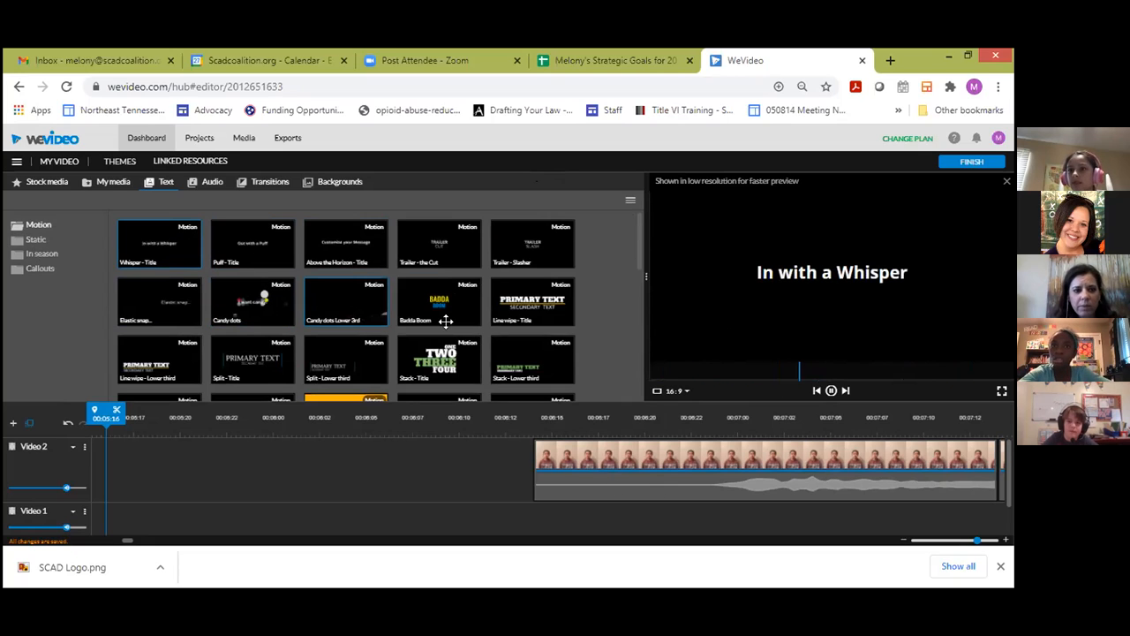
# Place the Candy dots title on Video 2 in the empty space before the first clip segment.
pyautogui.click(237, 309)
pyautogui.moveTo(313, 441); pyautogui.dragTo(278, 451)
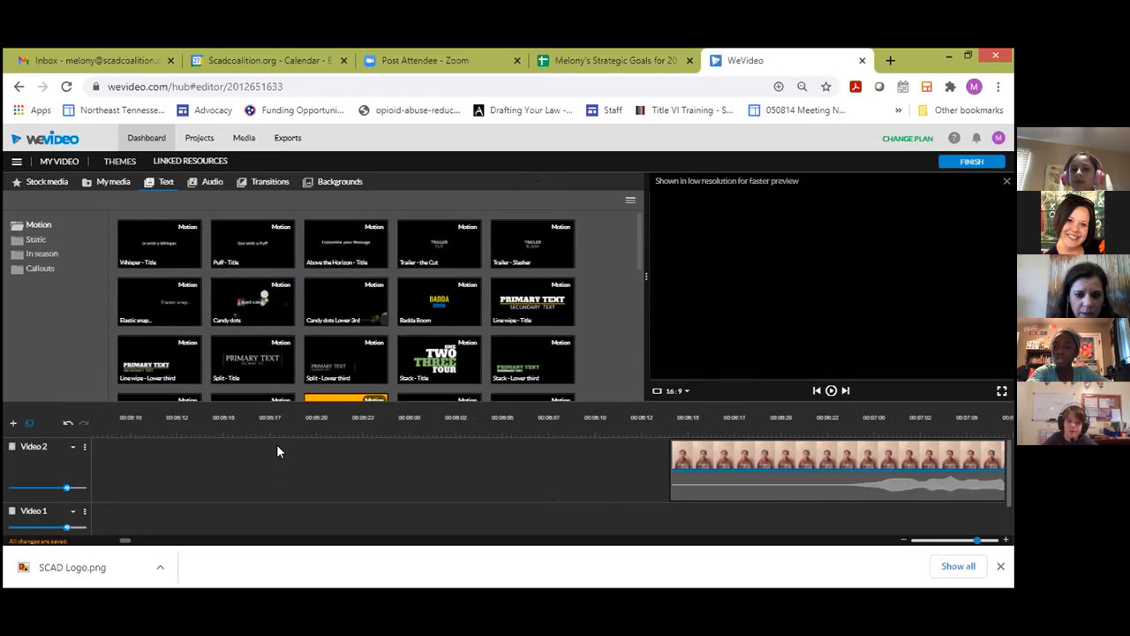
pyautogui.click(251, 302)
pyautogui.moveTo(206, 437); pyautogui.dragTo(100, 484)
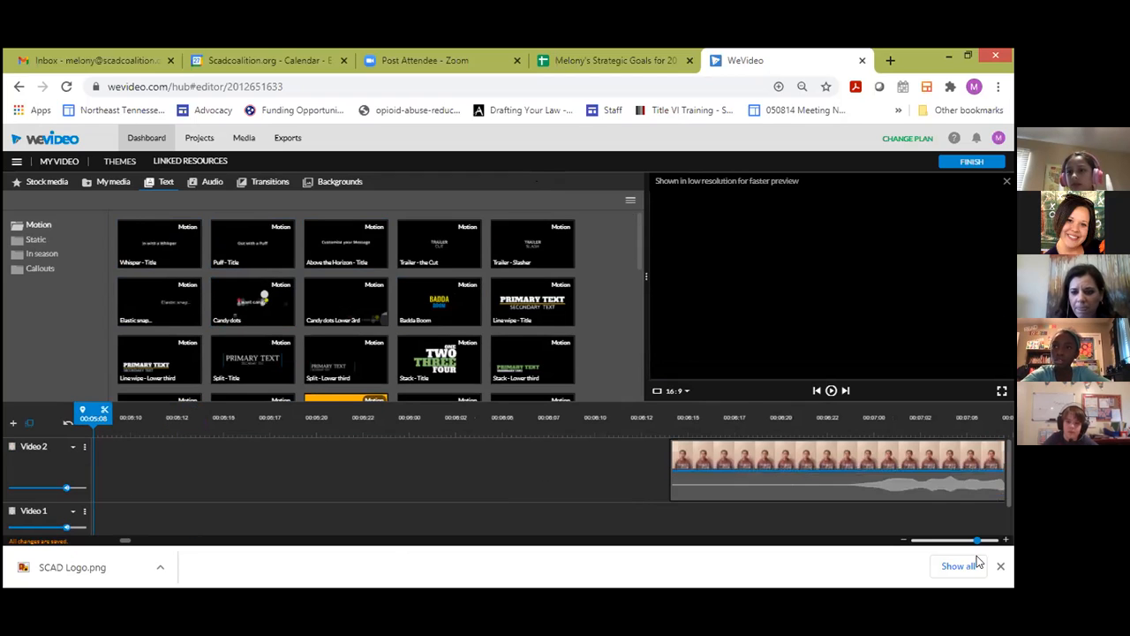
pyautogui.moveTo(976, 540); pyautogui.dragTo(924, 539)
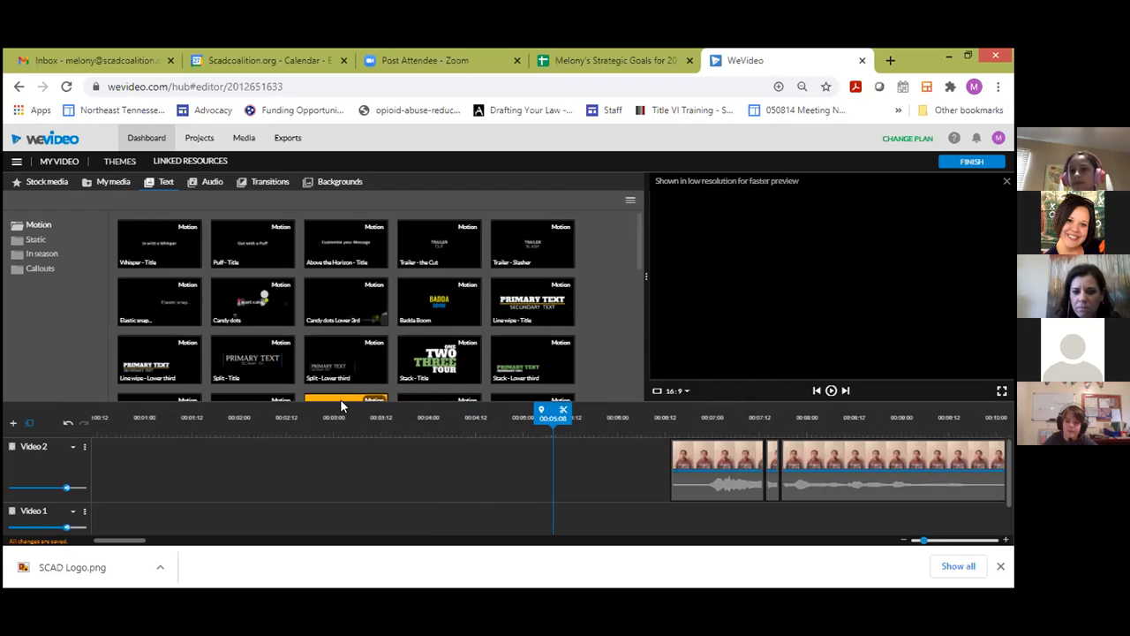
pyautogui.moveTo(242, 294); pyautogui.dragTo(108, 486)
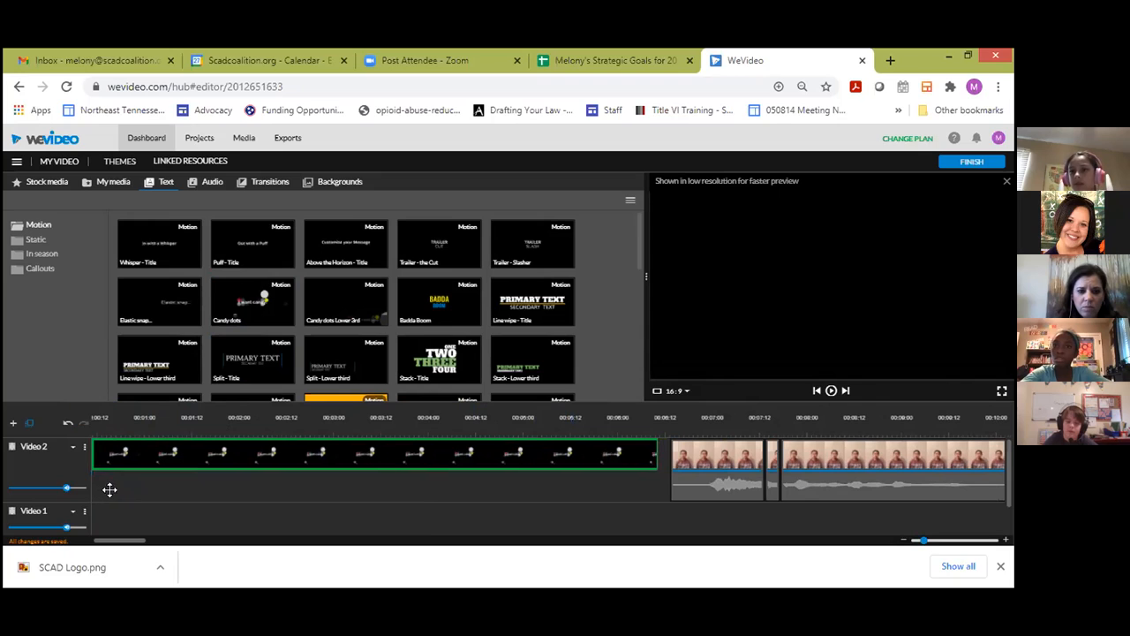
pyautogui.click(650, 468)
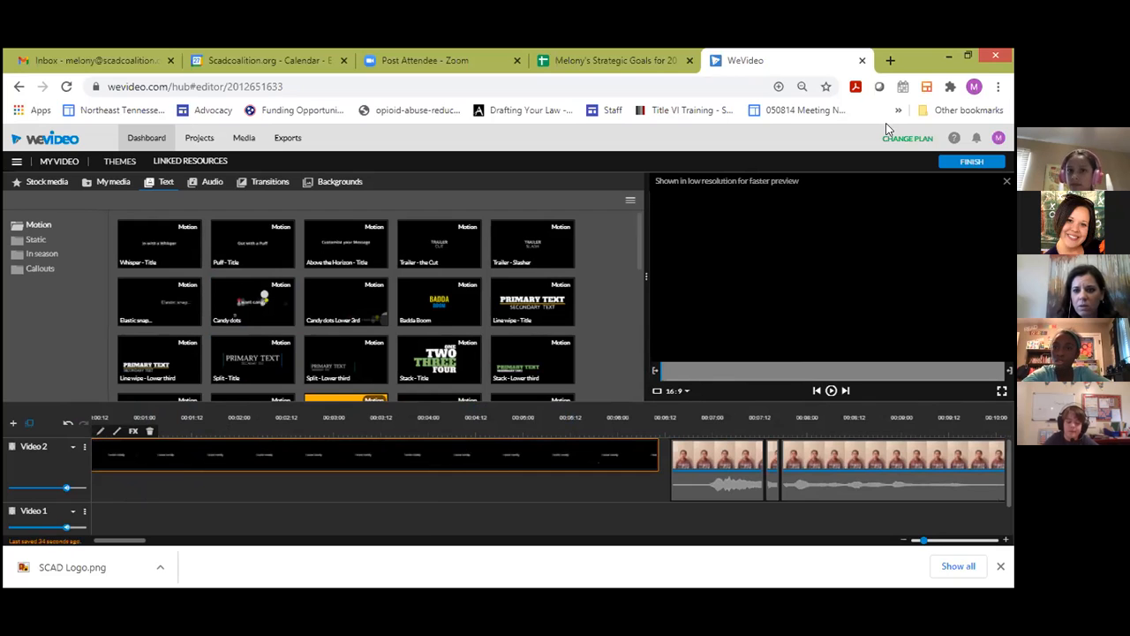
# Play the Candy dots title through into the video clip, stop playback, and return the playhead to the title.
pyautogui.click(831, 390)
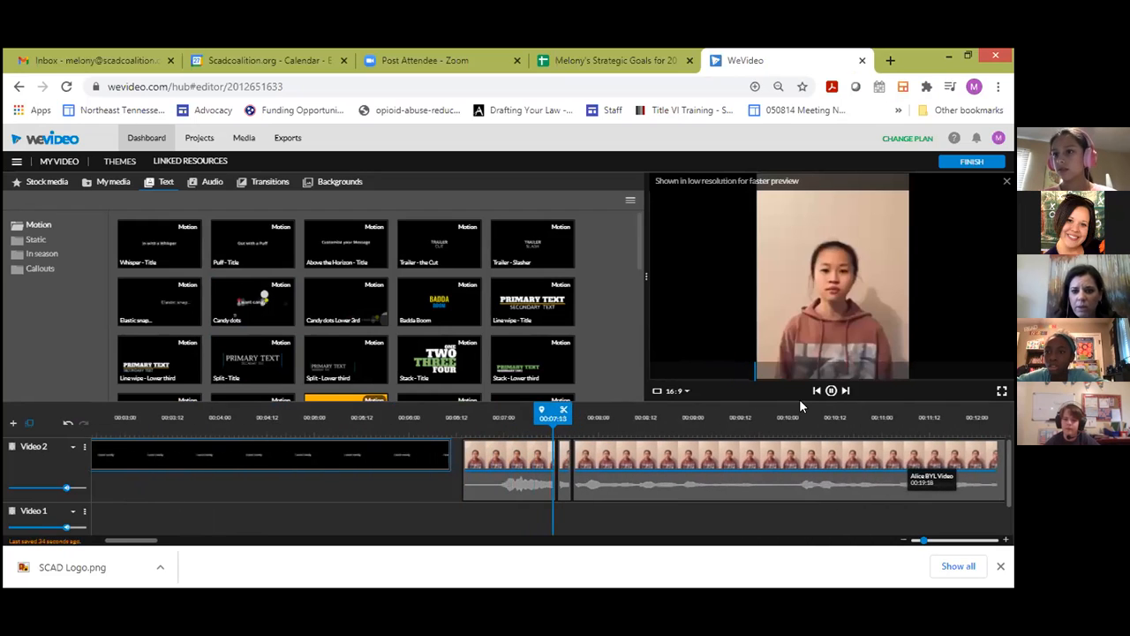
pyautogui.click(831, 390)
pyautogui.moveTo(548, 418); pyautogui.dragTo(111, 418)
# Replace the Candy dots title on Video 2 with Slides - Title starting at 00:00:00, and play the result.
pyautogui.scroll(-2, 524, 342)
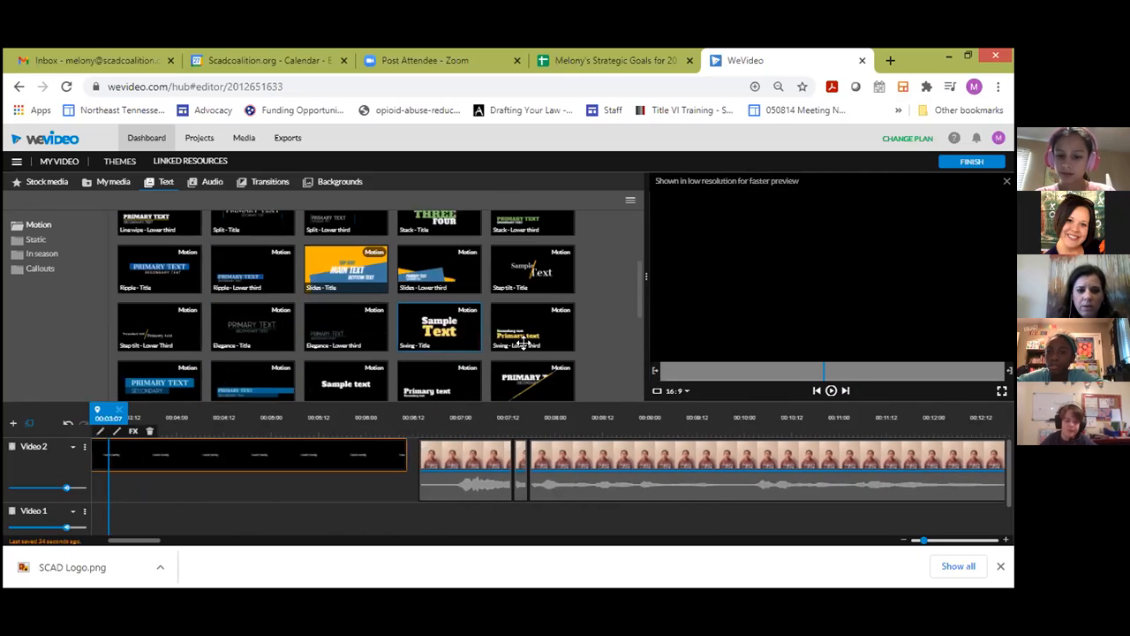
pyautogui.click(342, 271)
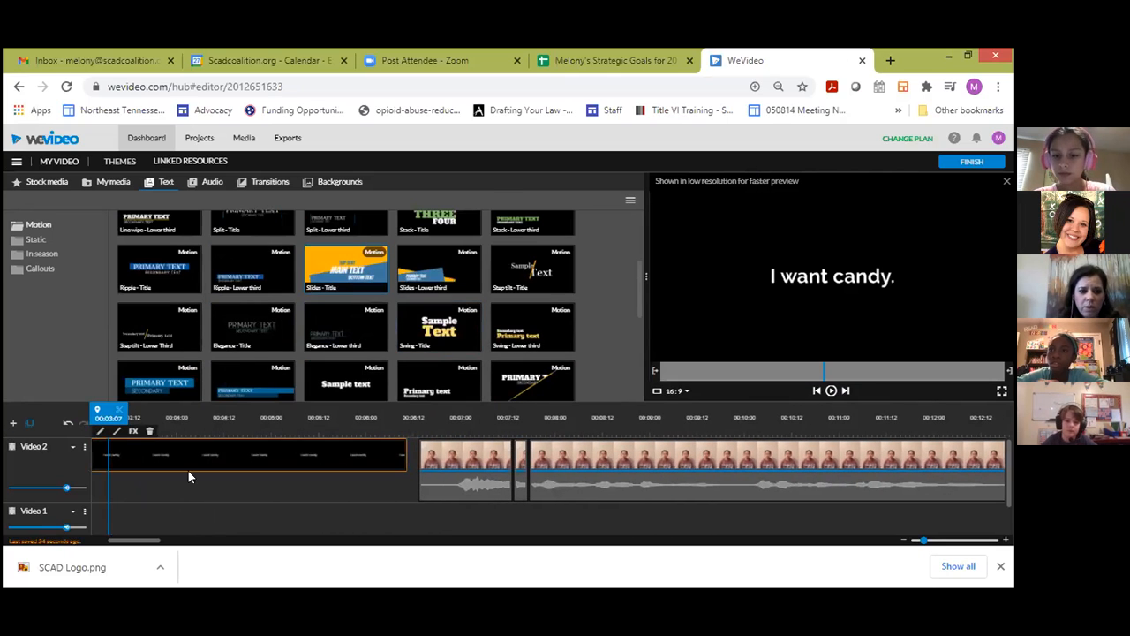
pyautogui.click(195, 445)
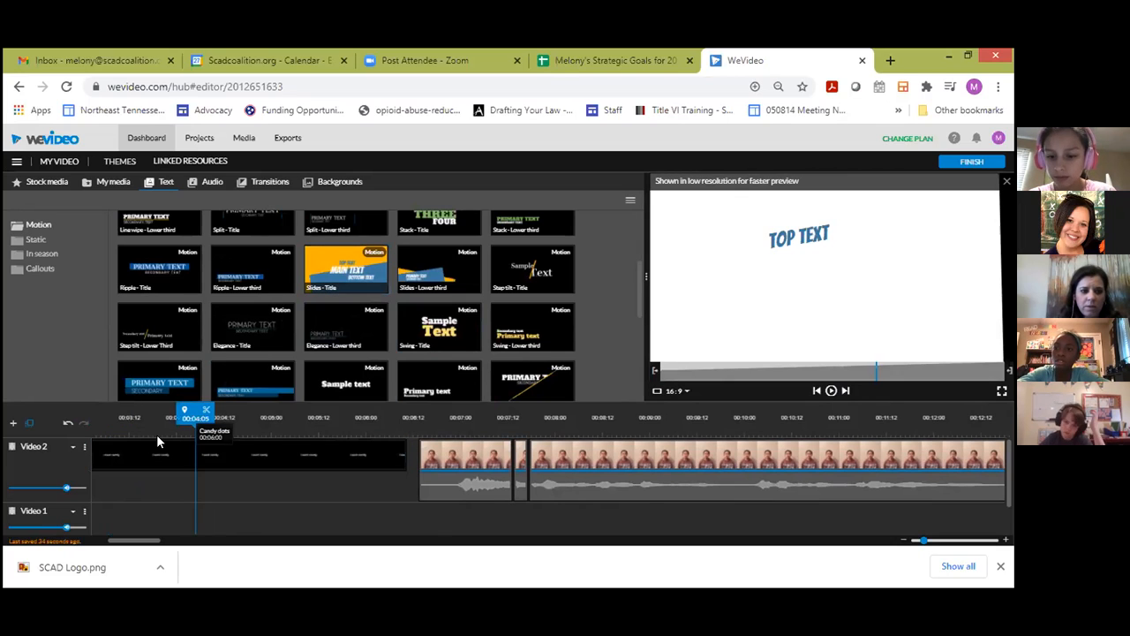
pyautogui.click(151, 432)
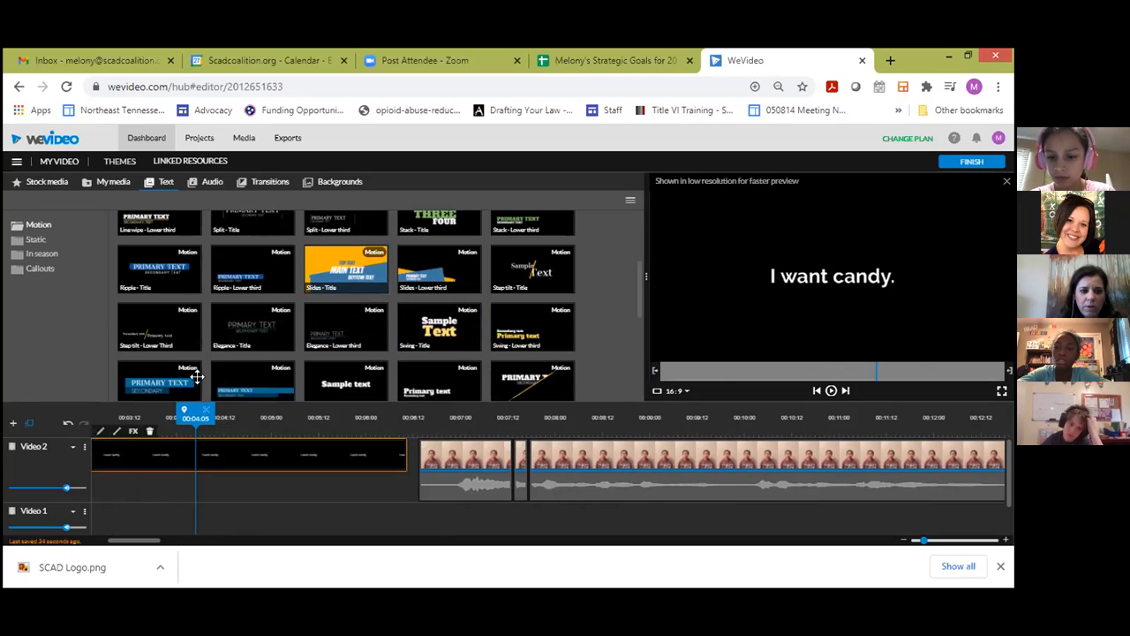
pyautogui.moveTo(125, 473)
pyautogui.mouseDown()
pyautogui.moveTo(20, 447)
pyautogui.moveTo(116, 472)
pyautogui.moveTo(104, 471)
pyautogui.mouseUp()
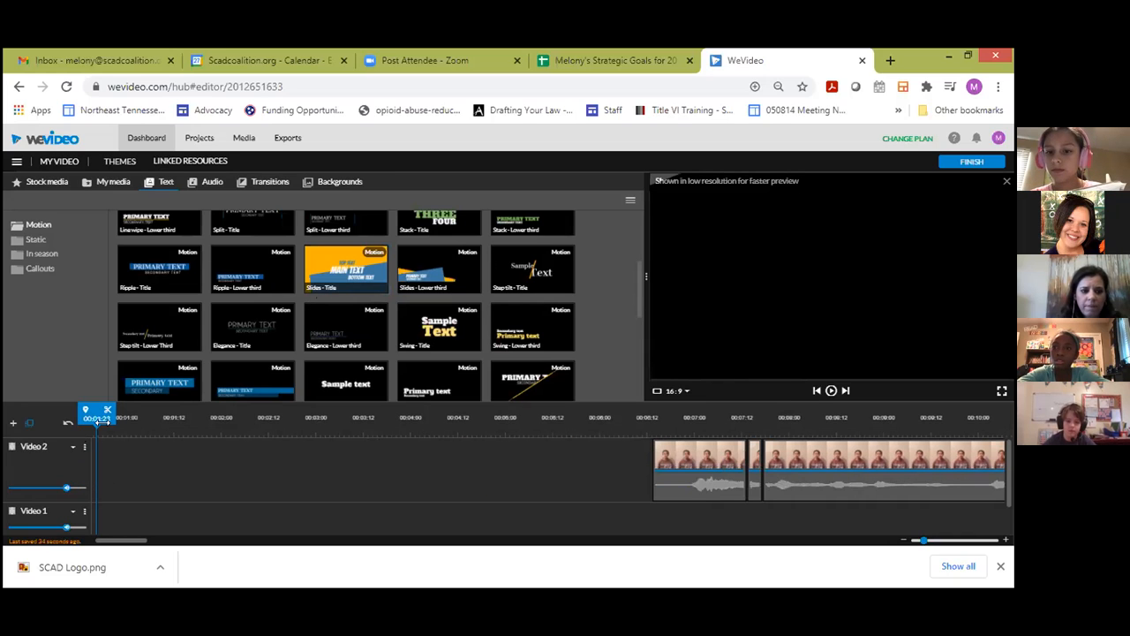
pyautogui.moveTo(72, 421); pyautogui.dragTo(69, 421)
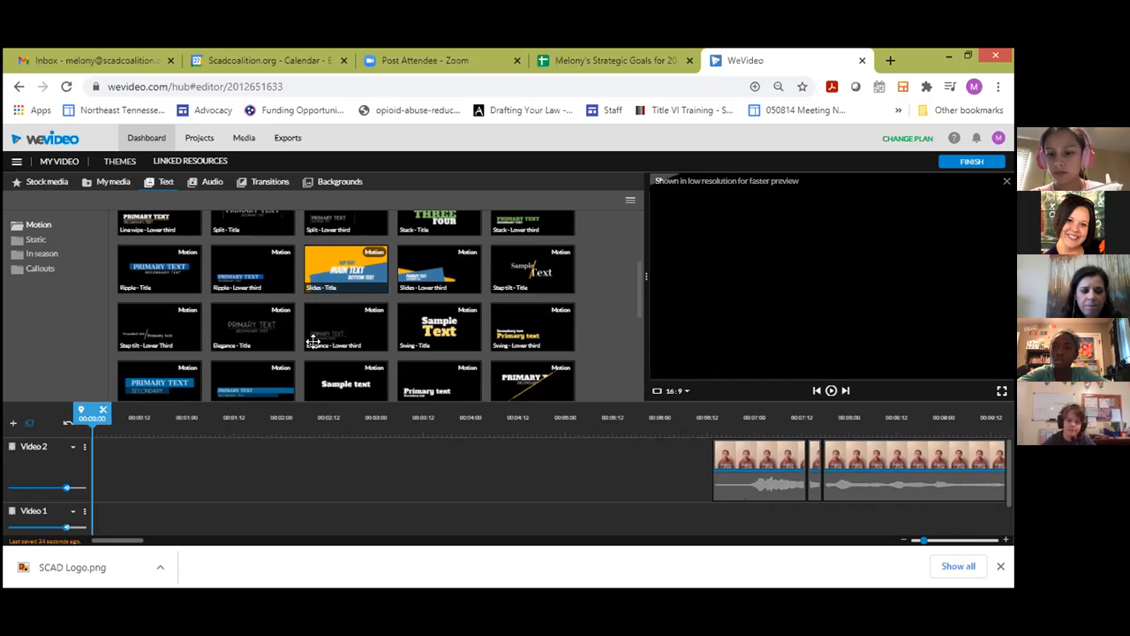
pyautogui.moveTo(146, 493); pyautogui.dragTo(97, 500)
pyautogui.click(831, 391)
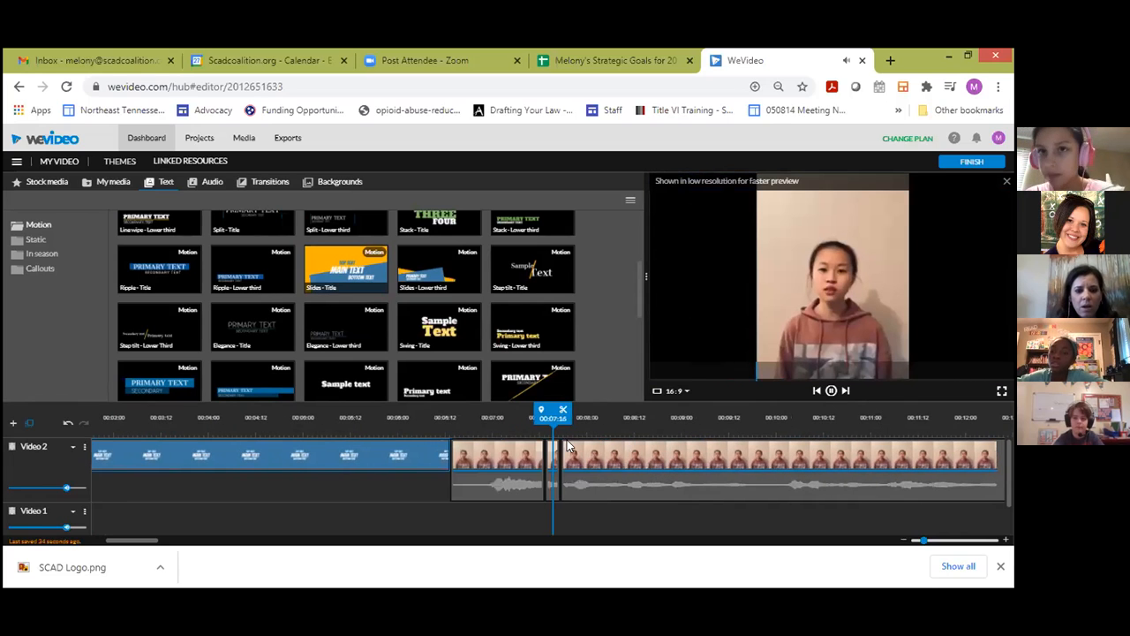
pyautogui.moveTo(560, 414); pyautogui.dragTo(52, 238)
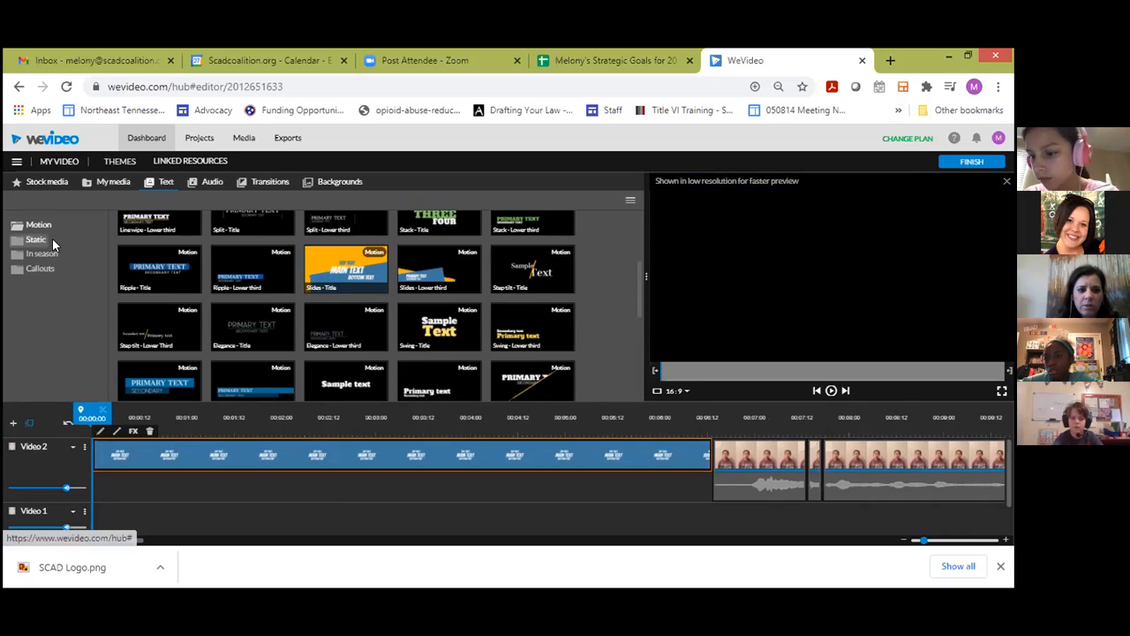
# Look through the static text templates, previewing the Citations and End credits designs.
pyautogui.click(52, 238)
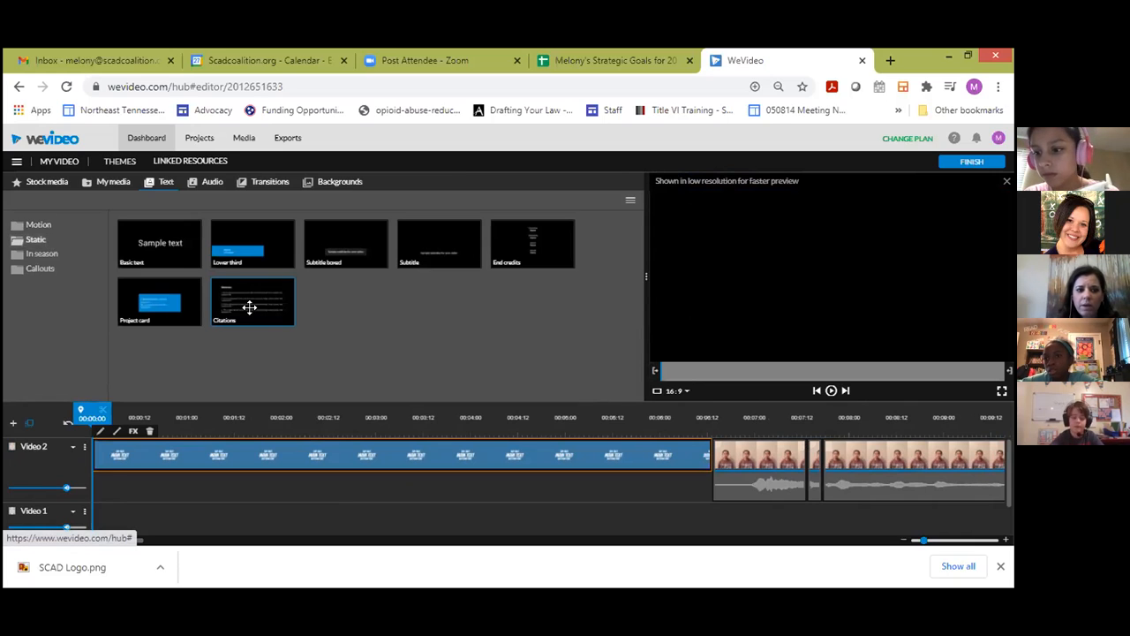
pyautogui.click(279, 307)
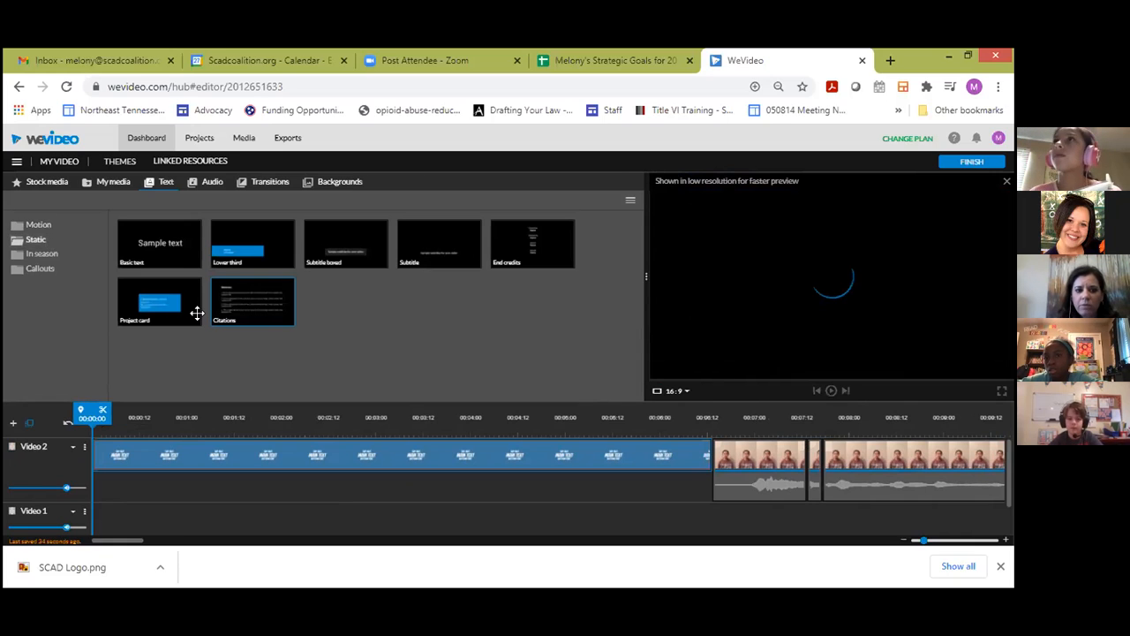
pyautogui.click(535, 242)
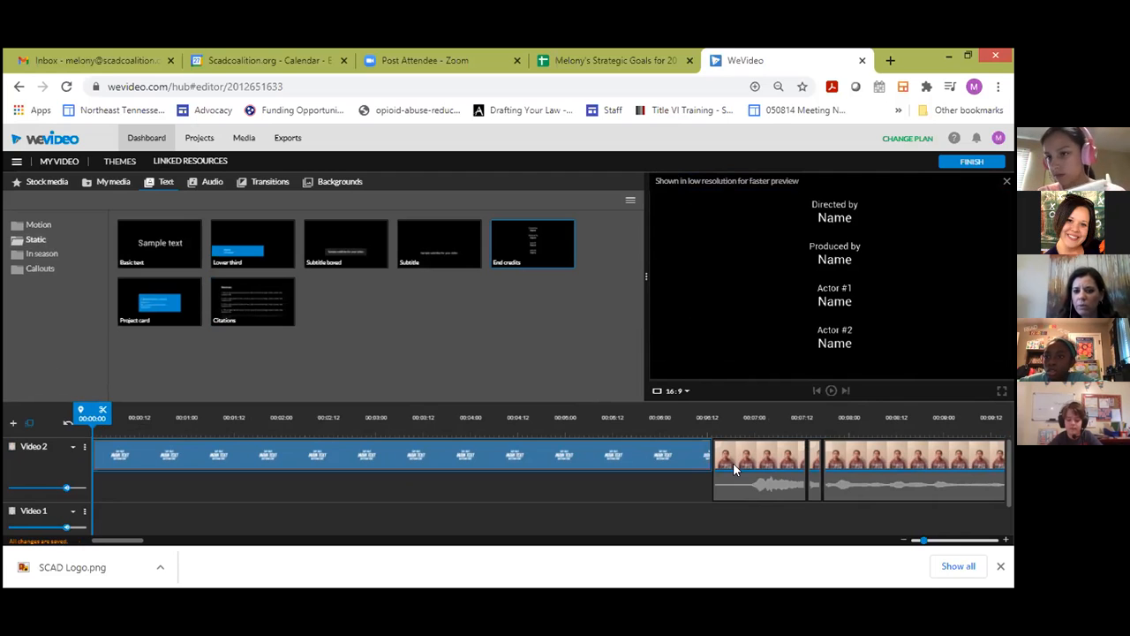
pyautogui.click(158, 252)
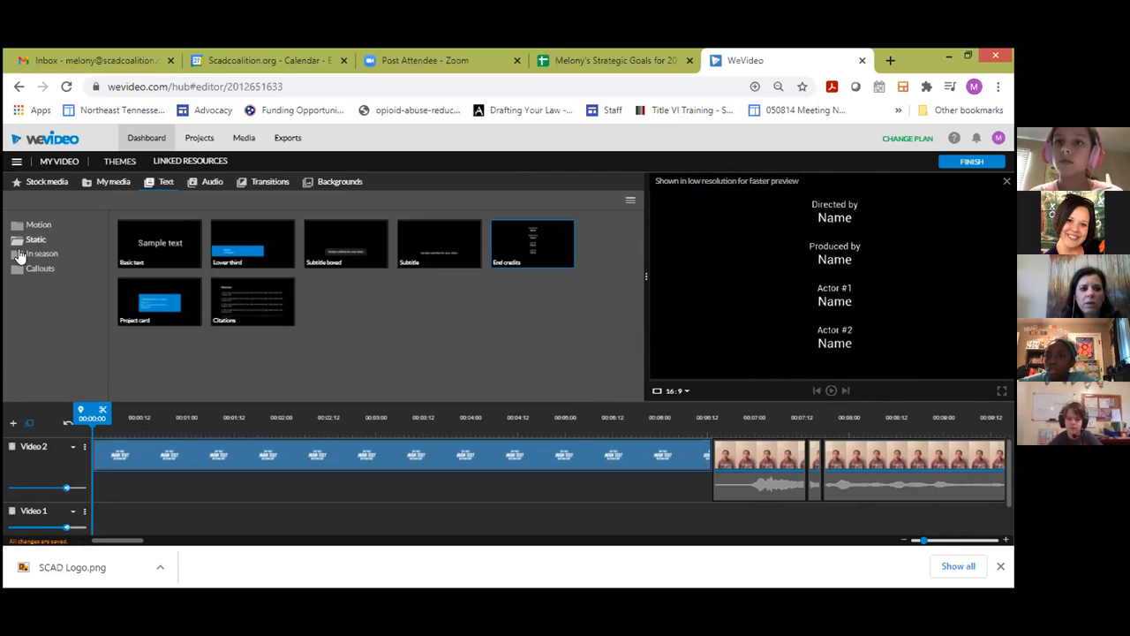
# Place a Pointer callout on Video 1, starting partway along the Slides title, and play the project through it.
pyautogui.click(40, 267)
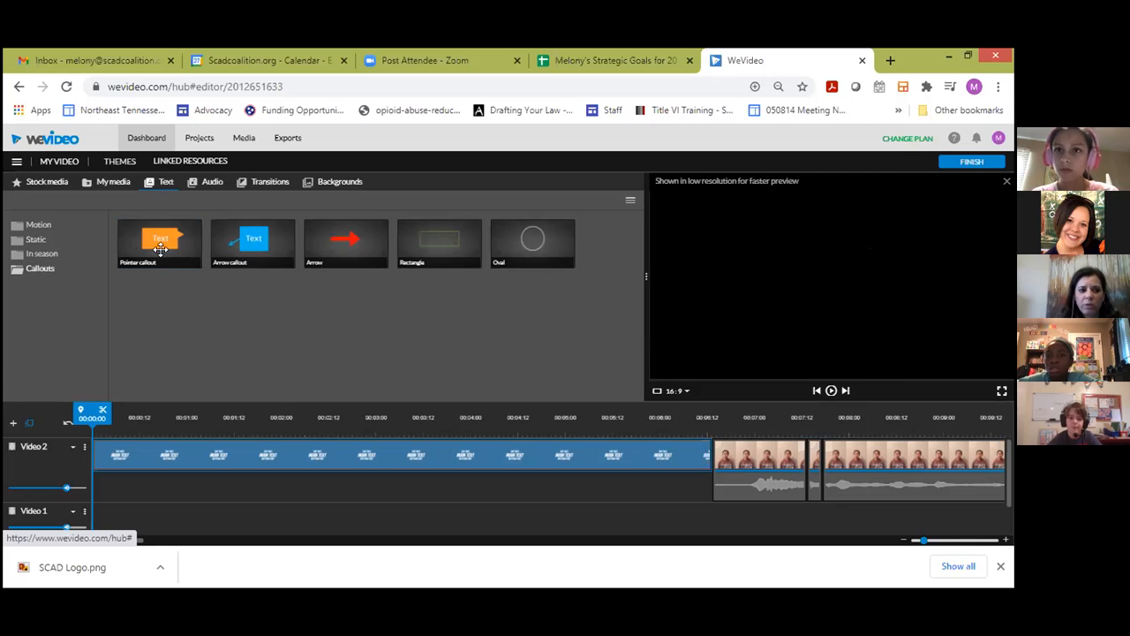
pyautogui.moveTo(182, 247); pyautogui.dragTo(338, 515)
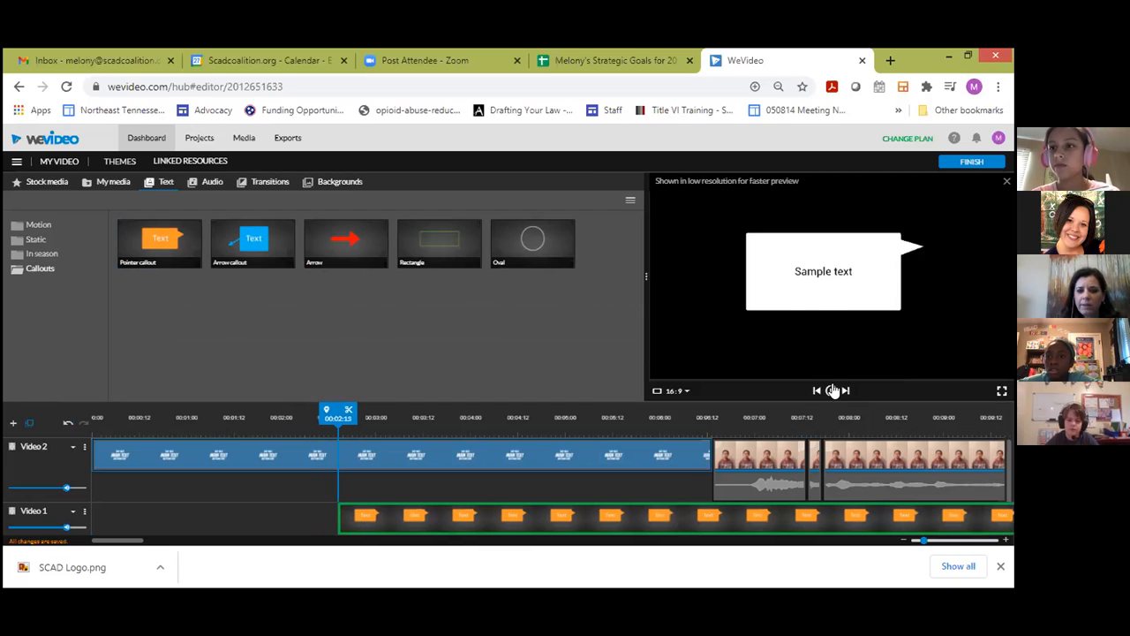
pyautogui.click(831, 390)
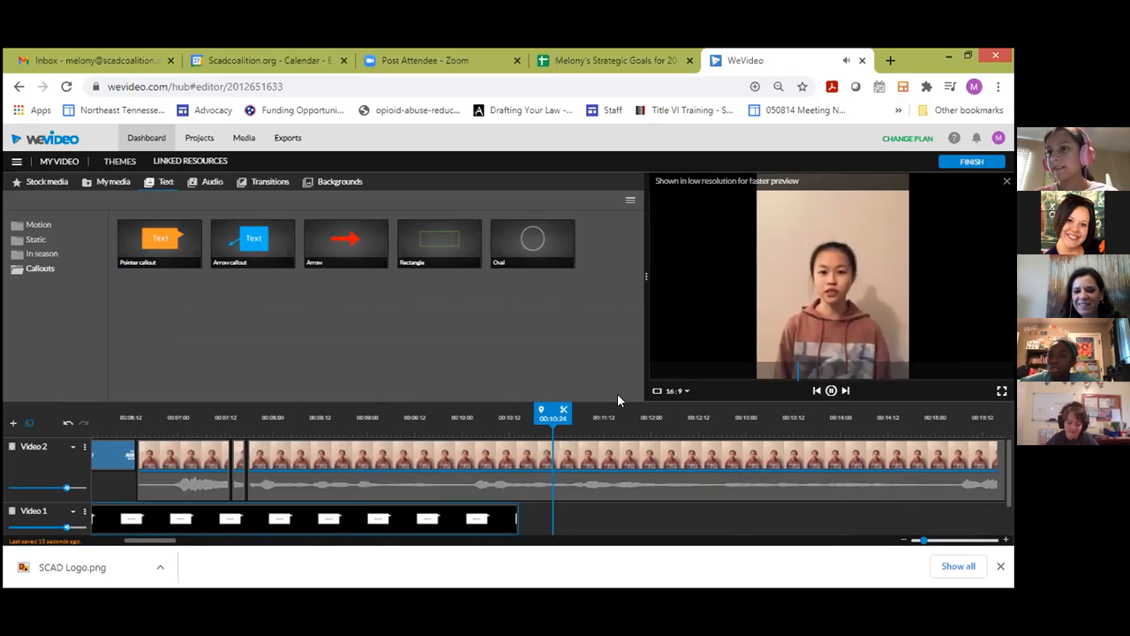
pyautogui.click(830, 394)
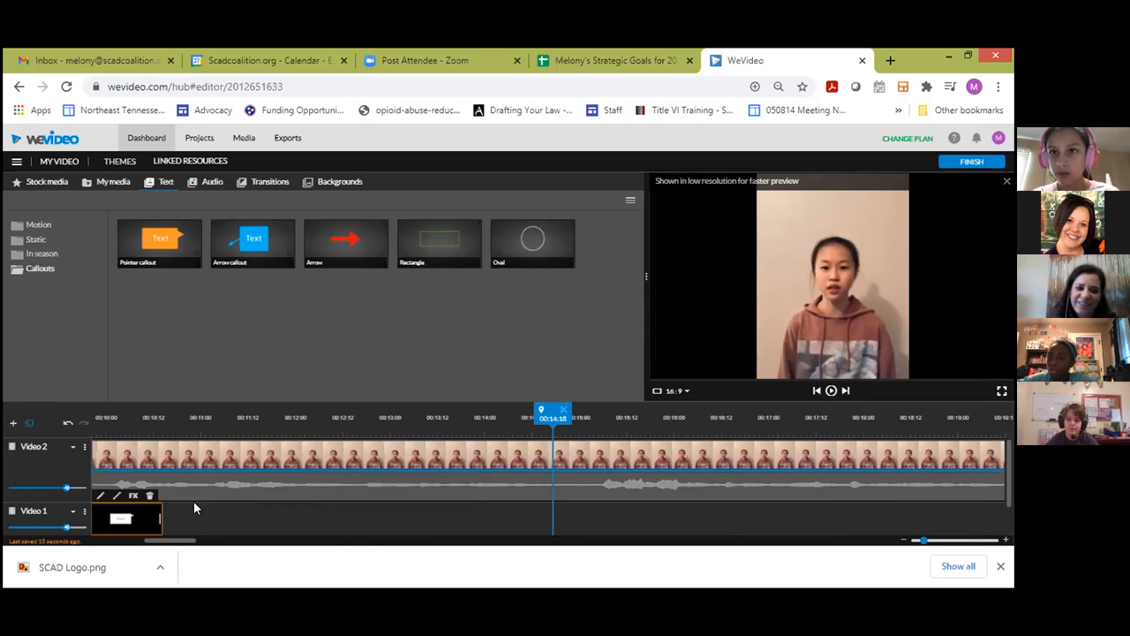
# Delete the Pointer callout from Video 1 and go back to the beginning of the timeline.
pyautogui.click(150, 496)
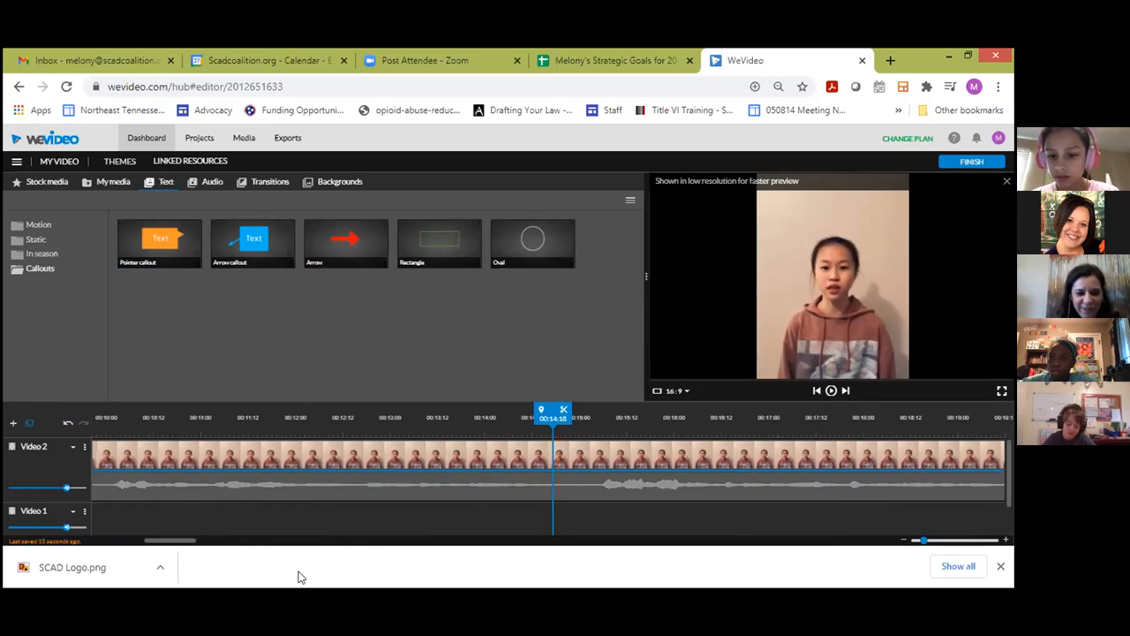
pyautogui.moveTo(181, 543); pyautogui.dragTo(74, 544)
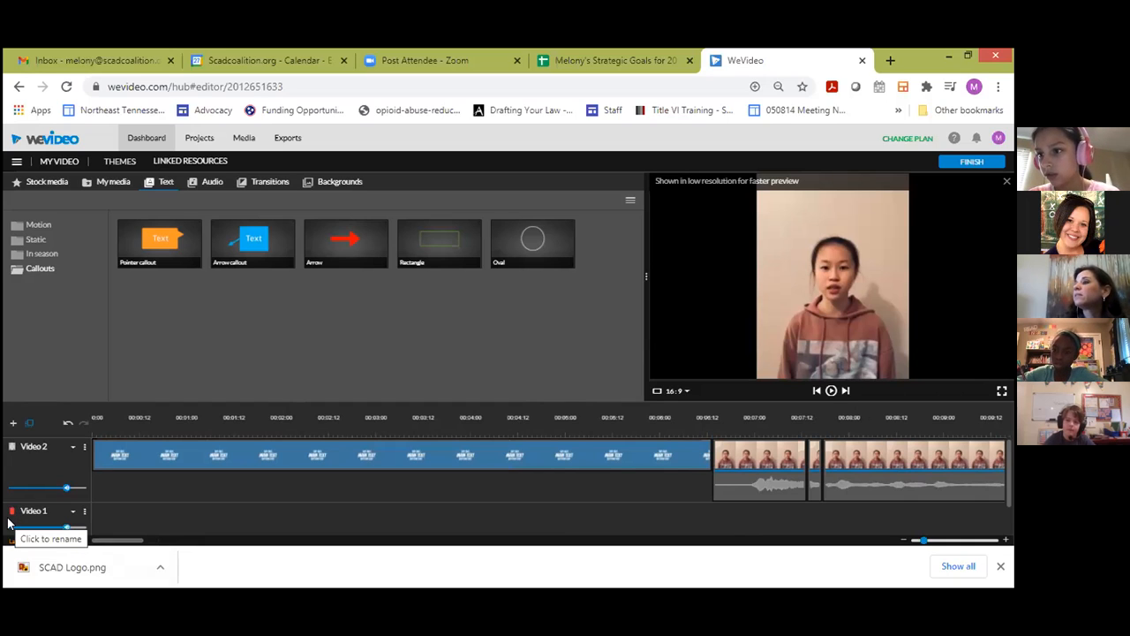
# Replace the Slides title at the start of Video 2 with the in-season Graduating class title.
pyautogui.click(36, 255)
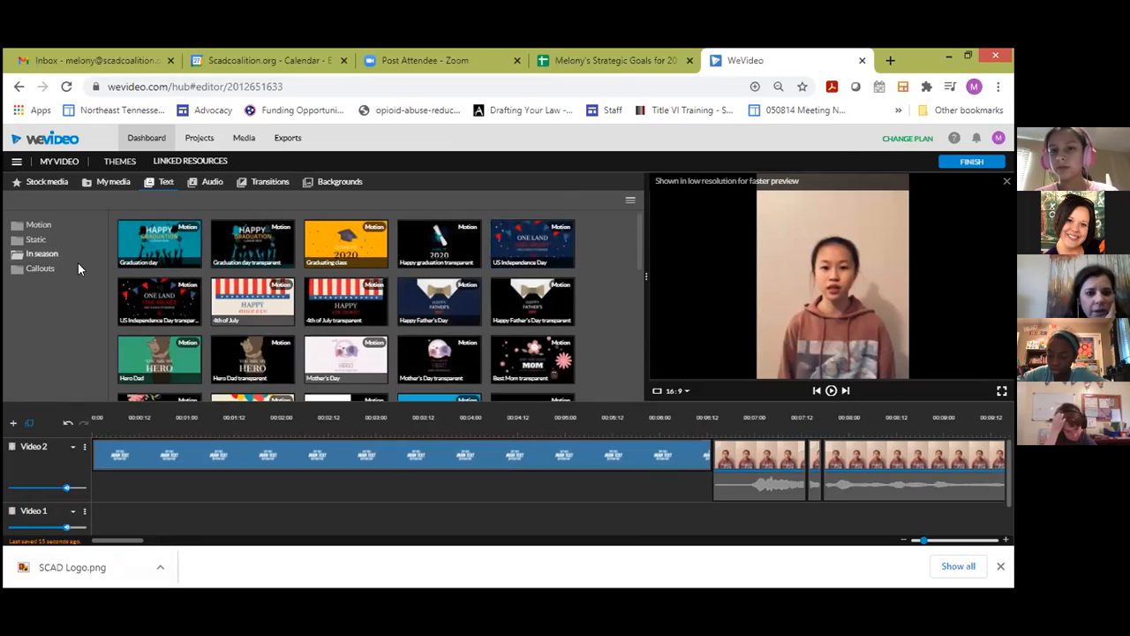
pyautogui.click(267, 458)
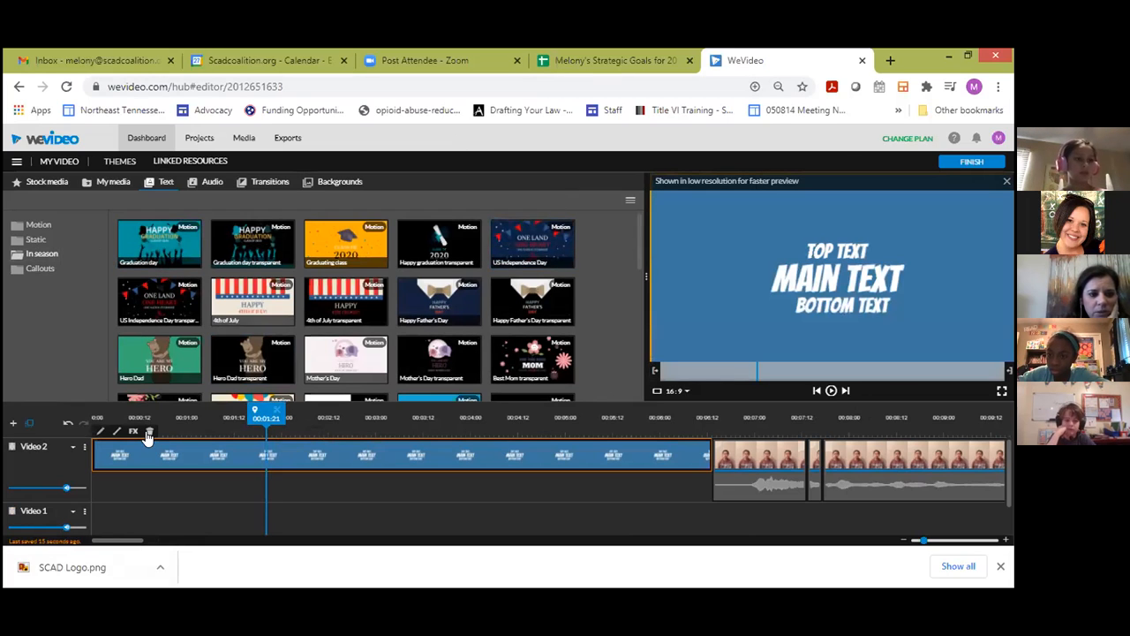
pyautogui.click(149, 432)
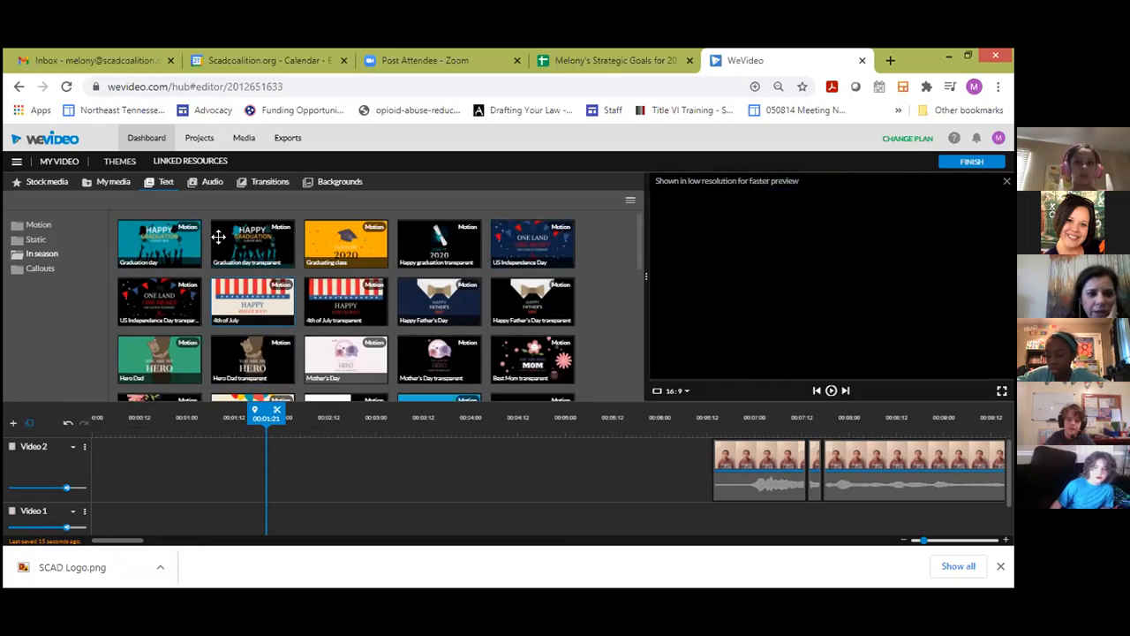
pyautogui.moveTo(327, 238); pyautogui.dragTo(91, 474)
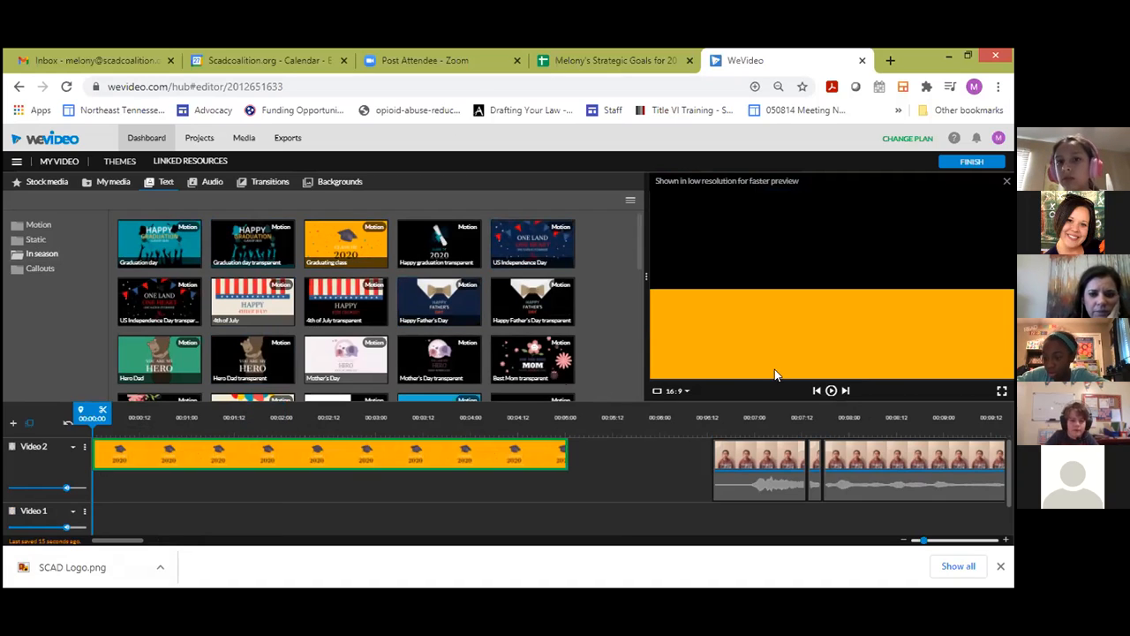
# Play the project through the Graduating class title and delete that title from Video 2.
pyautogui.click(831, 390)
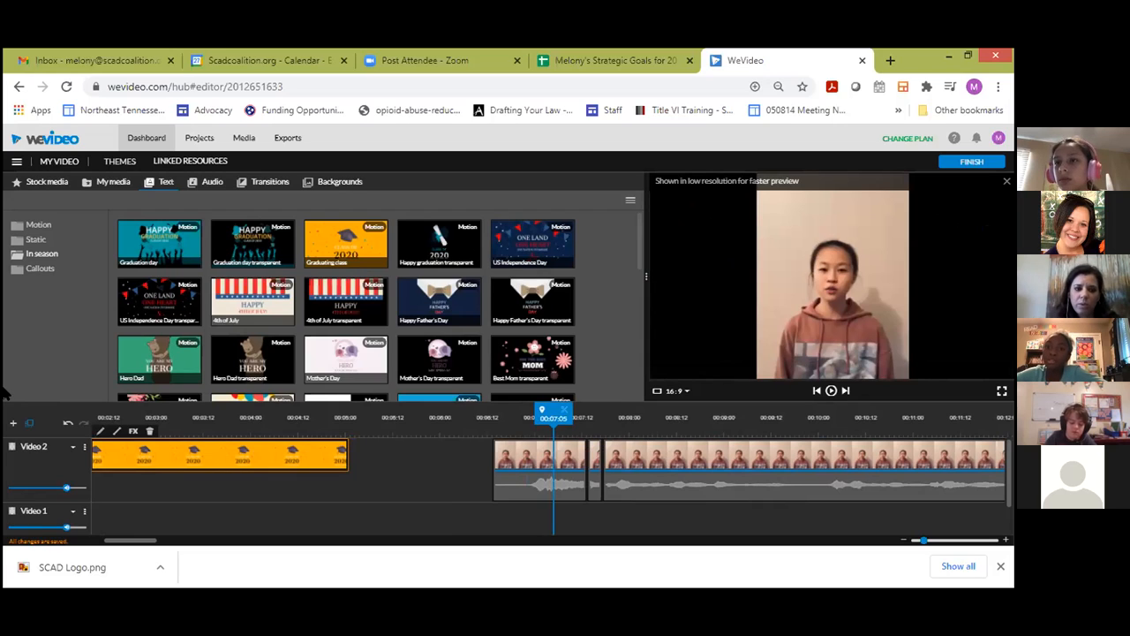
pyautogui.click(153, 432)
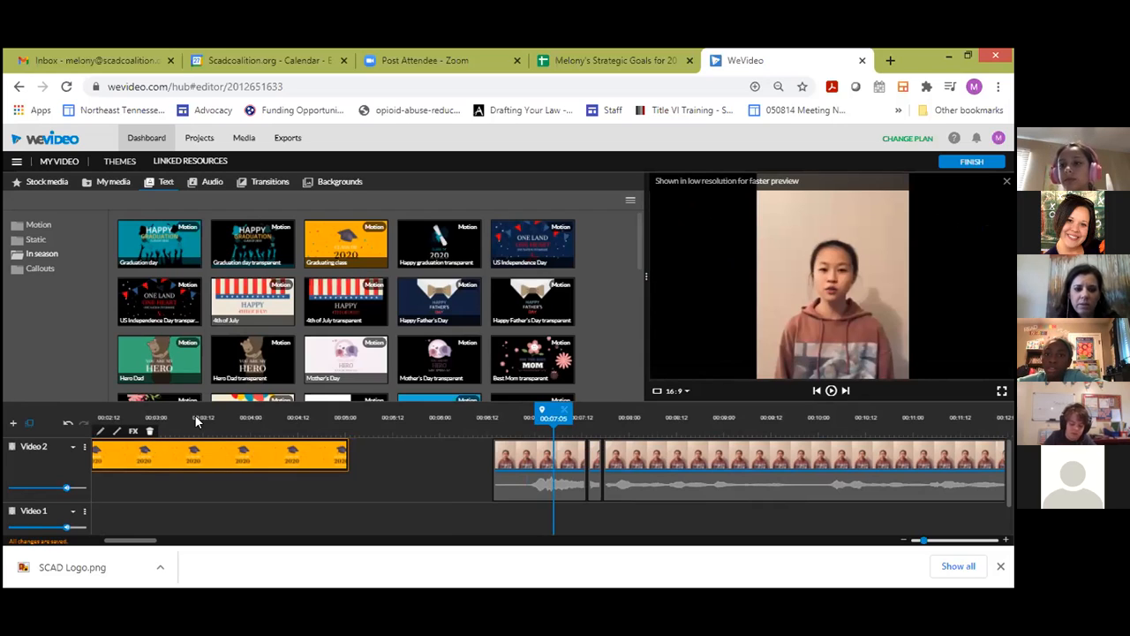
# Move the first two cut pieces on Video 2 earlier, starting at about 00:04:00 and 00:06:12, with gaps between the pieces.
pyautogui.moveTo(547, 484); pyautogui.dragTo(300, 495)
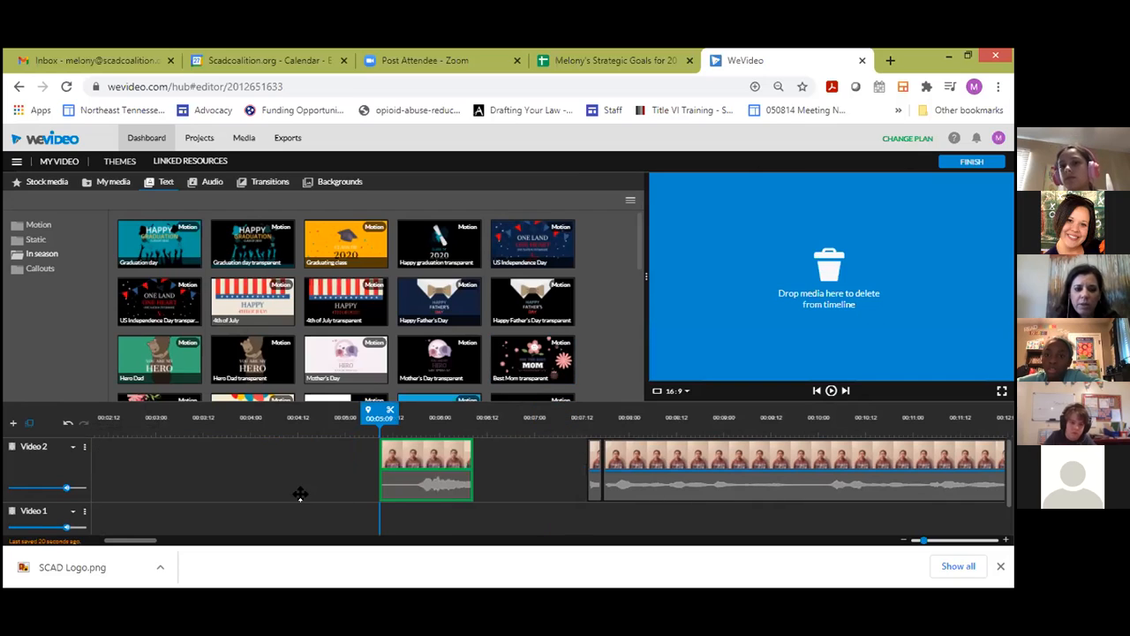
pyautogui.moveTo(592, 464); pyautogui.dragTo(528, 459)
pyautogui.press('space')
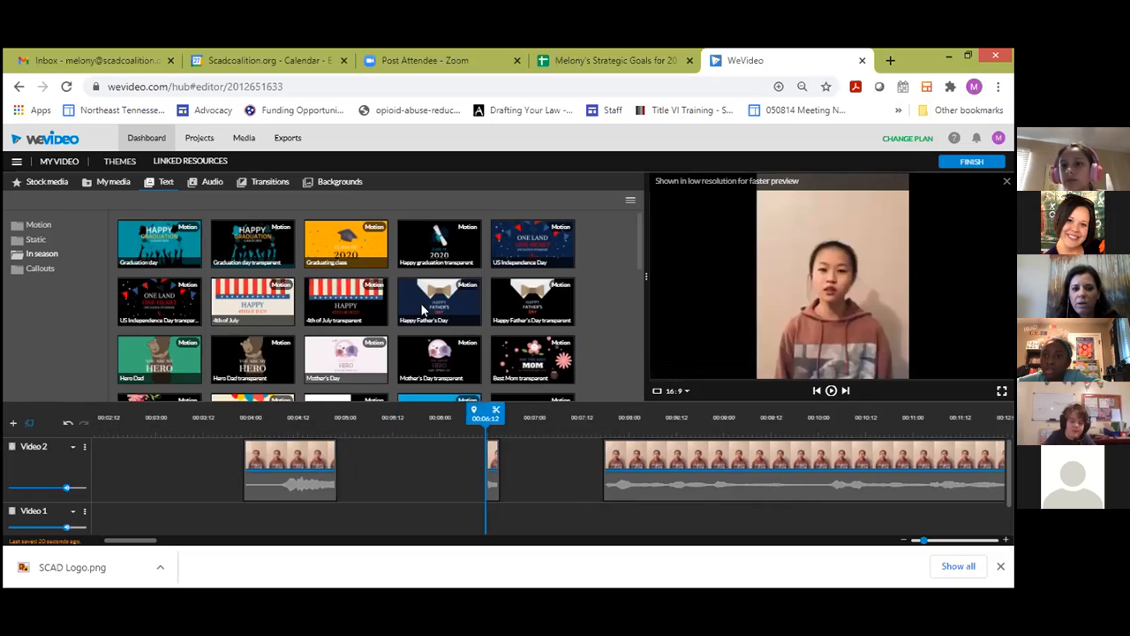
pyautogui.moveTo(404, 492); pyautogui.dragTo(394, 463)
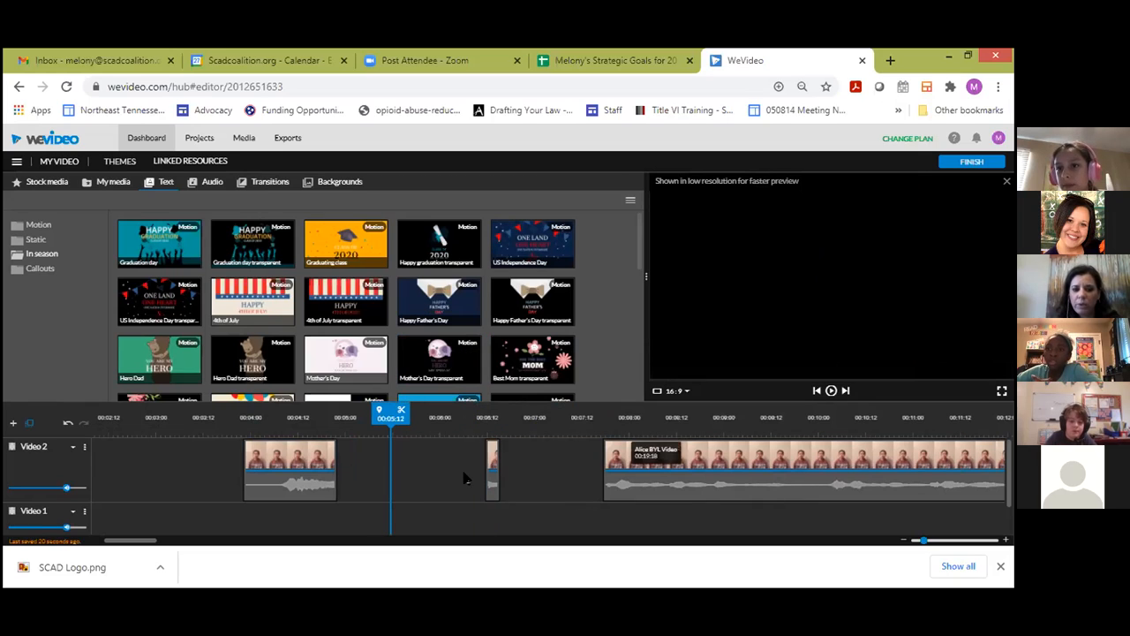
pyautogui.click(489, 455)
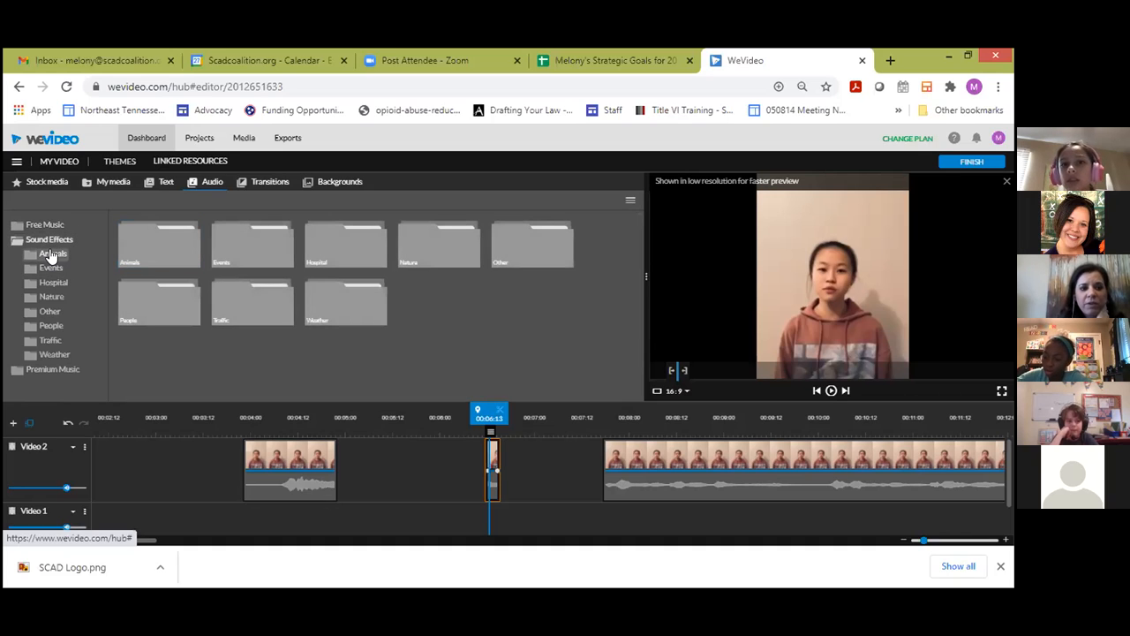
# Preview the Pigs and Barking and Growling sound effects from the Animals collection.
pyautogui.click(50, 254)
pyautogui.click(250, 256)
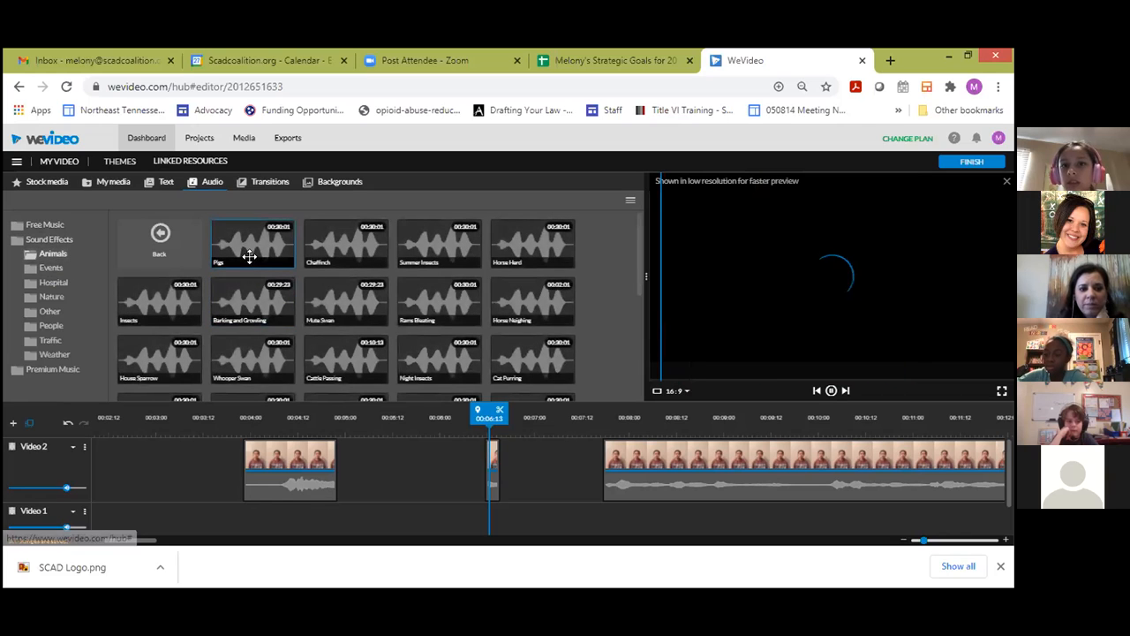
pyautogui.moveTo(250, 259)
pyautogui.mouseDown()
pyautogui.moveTo(312, 477)
pyautogui.moveTo(232, 235)
pyautogui.moveTo(264, 258)
pyautogui.mouseUp()
pyautogui.click(263, 257)
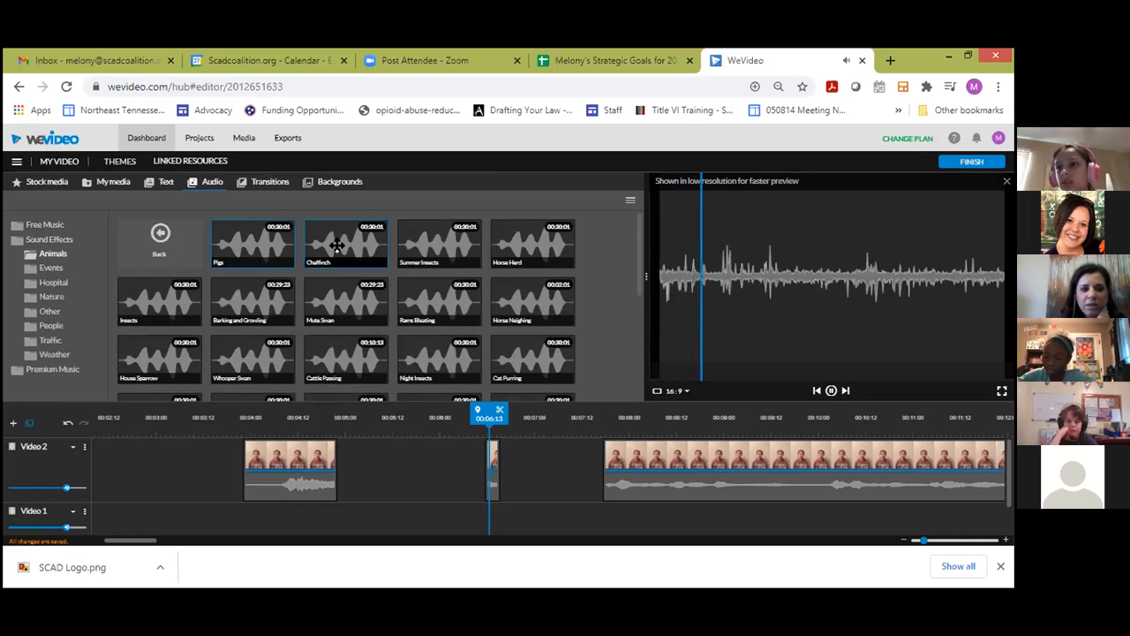
pyautogui.click(265, 298)
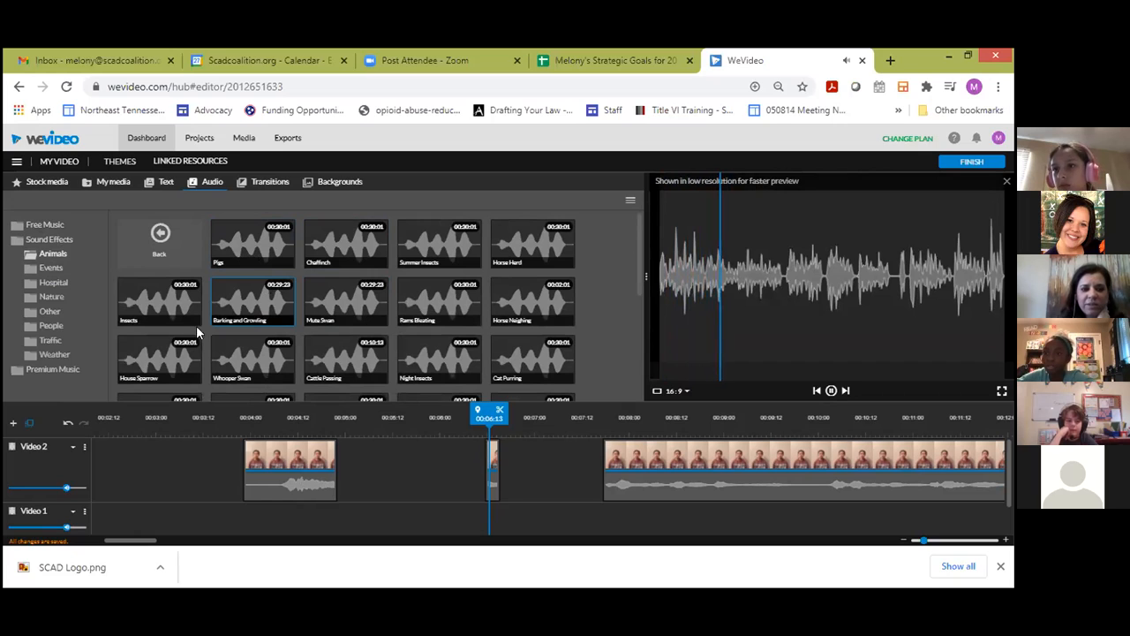
# Preview the Splash and River rapids sound effects from the Nature collection.
pyautogui.click(51, 283)
pyautogui.click(51, 298)
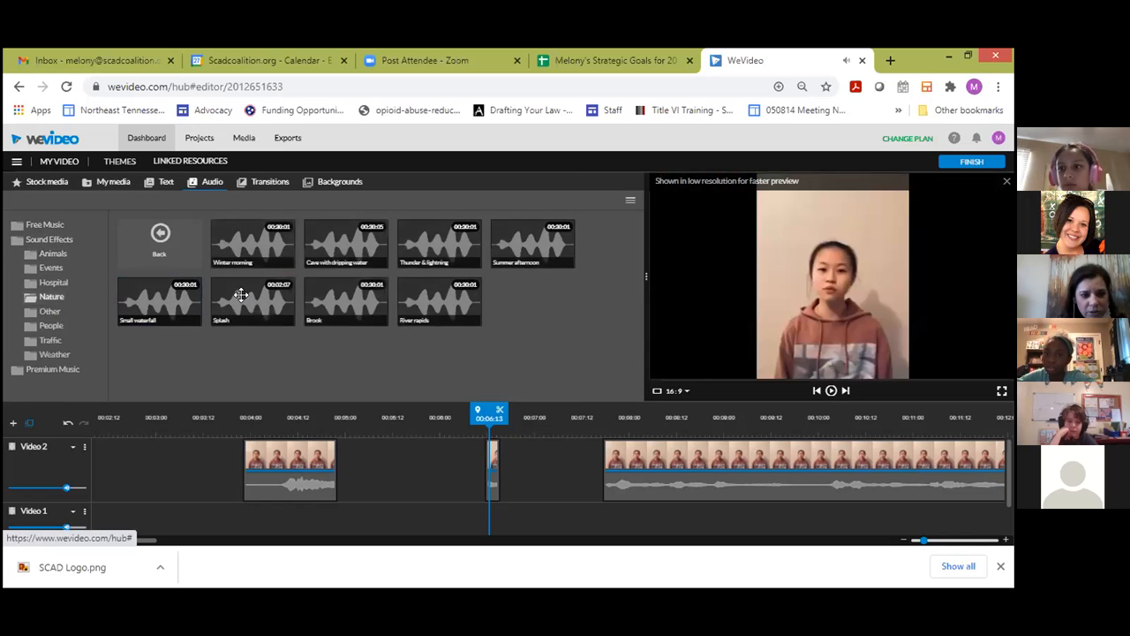
pyautogui.click(241, 294)
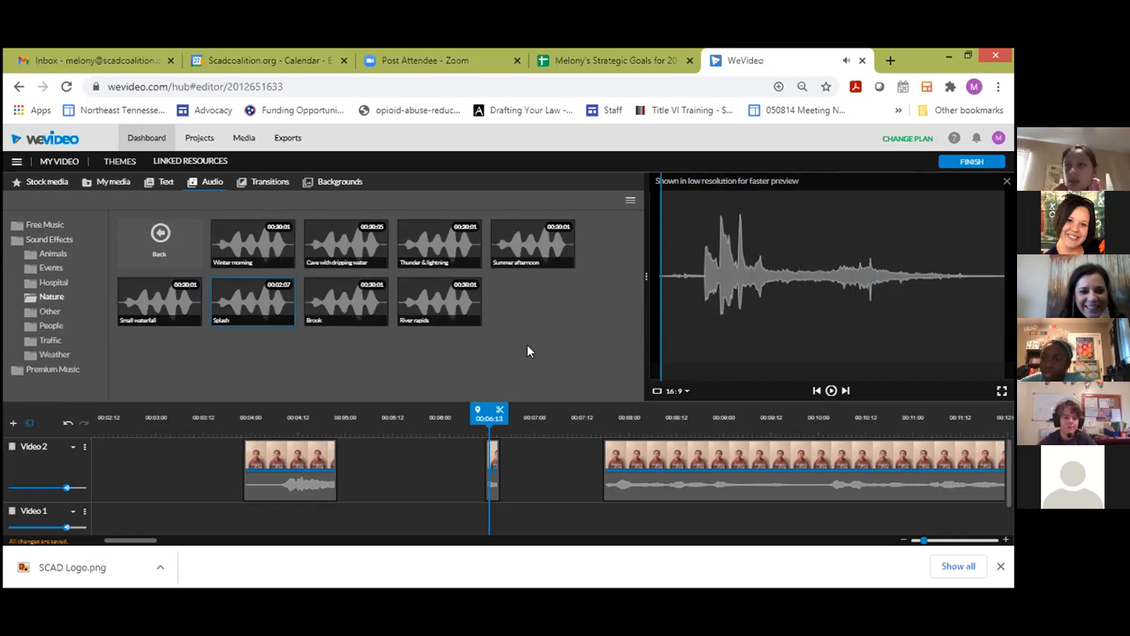
pyautogui.click(436, 288)
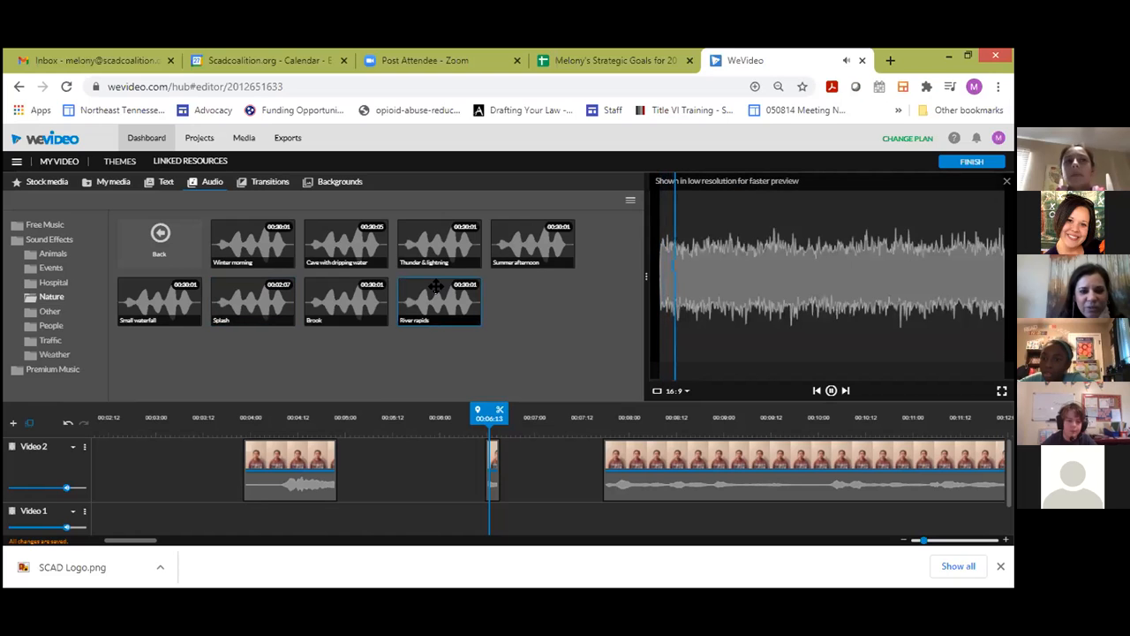
# Preview the Rain on window and Blizzard weather sound effects and look at the People collection.
pyautogui.click(56, 354)
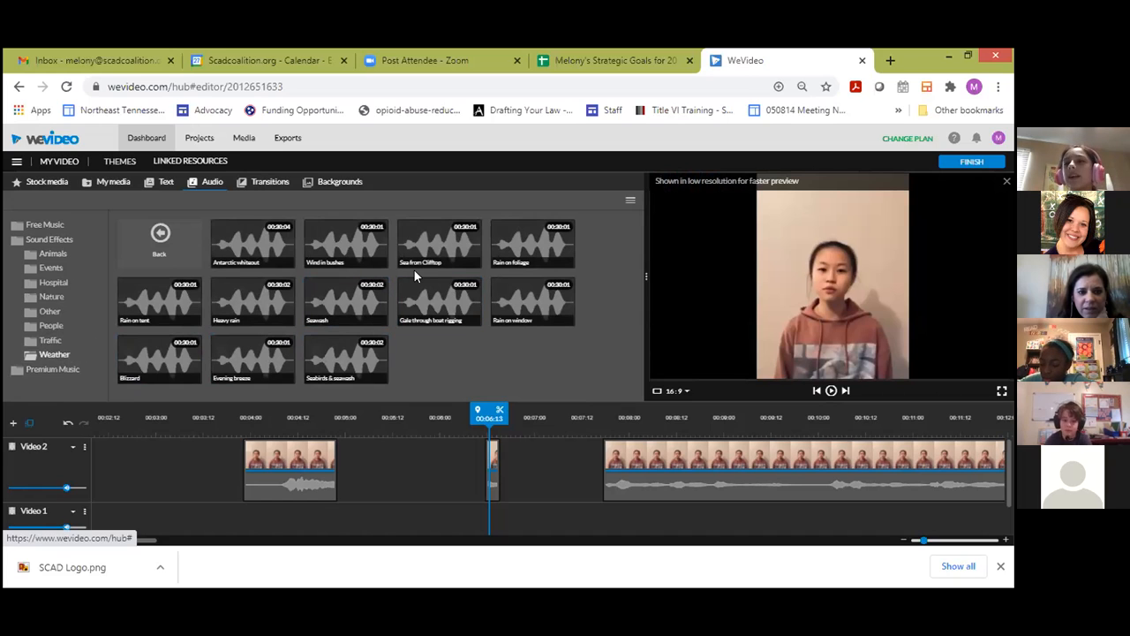
pyautogui.click(492, 301)
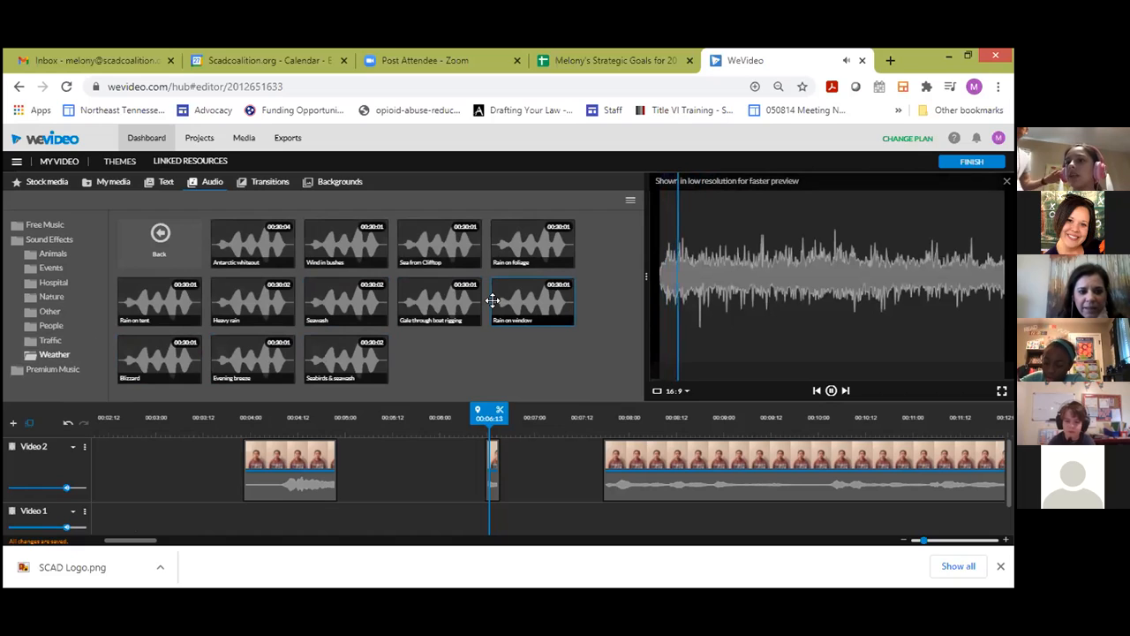
pyautogui.click(131, 348)
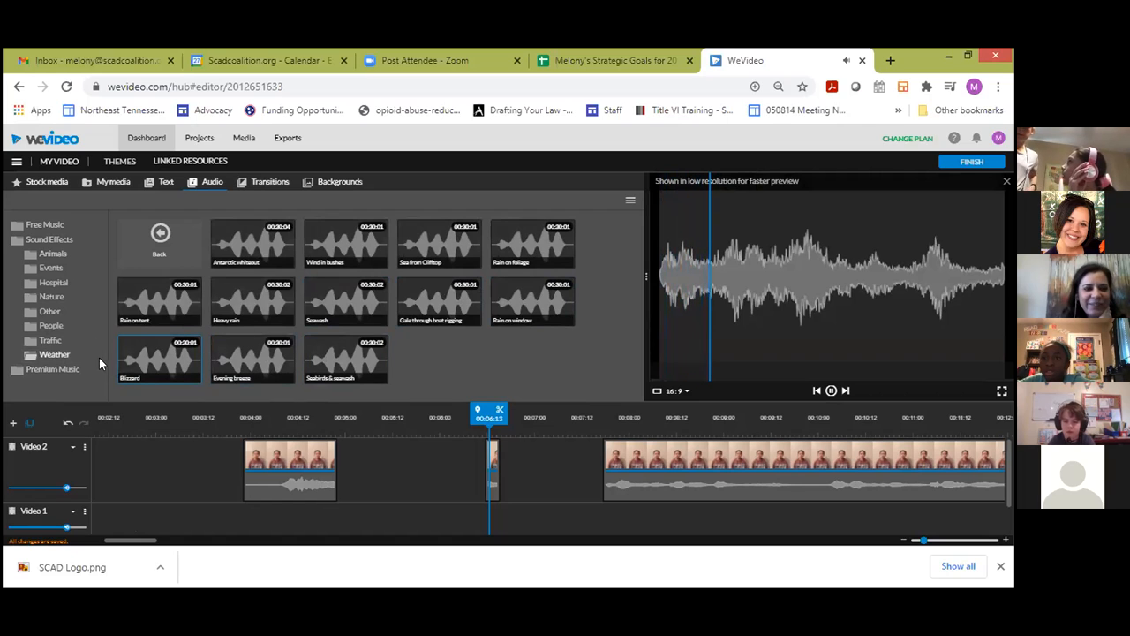
pyautogui.click(50, 326)
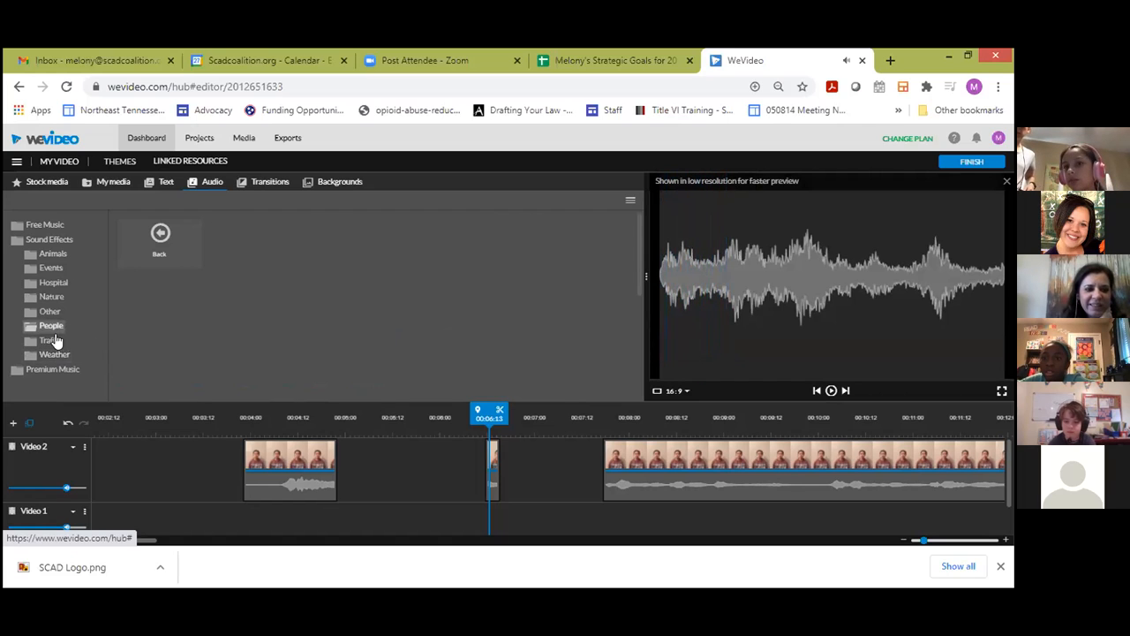
# Preview the Moment Of Inspiration and Upbeat Summer tracks from the free music collection.
pyautogui.click(53, 225)
pyautogui.click(325, 245)
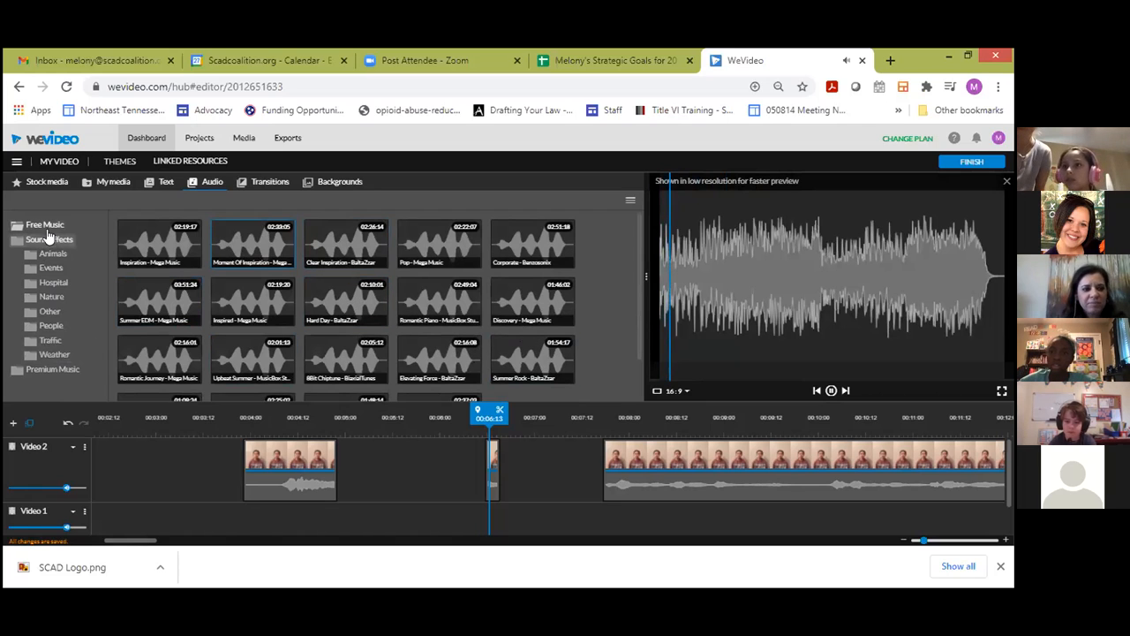
pyautogui.click(278, 370)
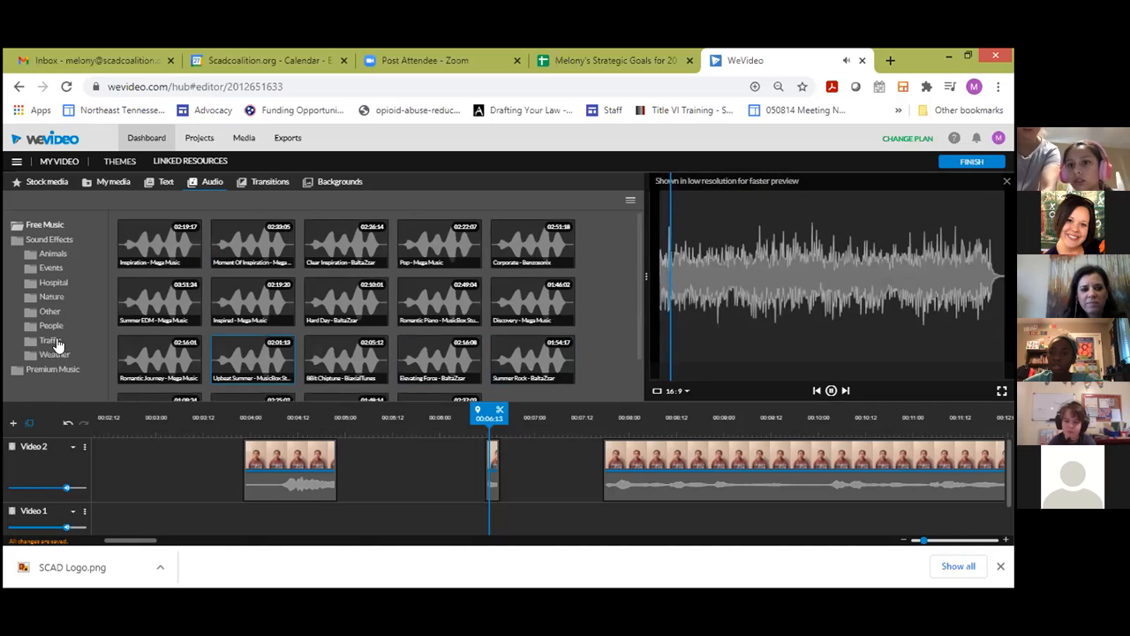
# Preview the Soft Inspiration track from the Sentimental premium music.
pyautogui.click(53, 369)
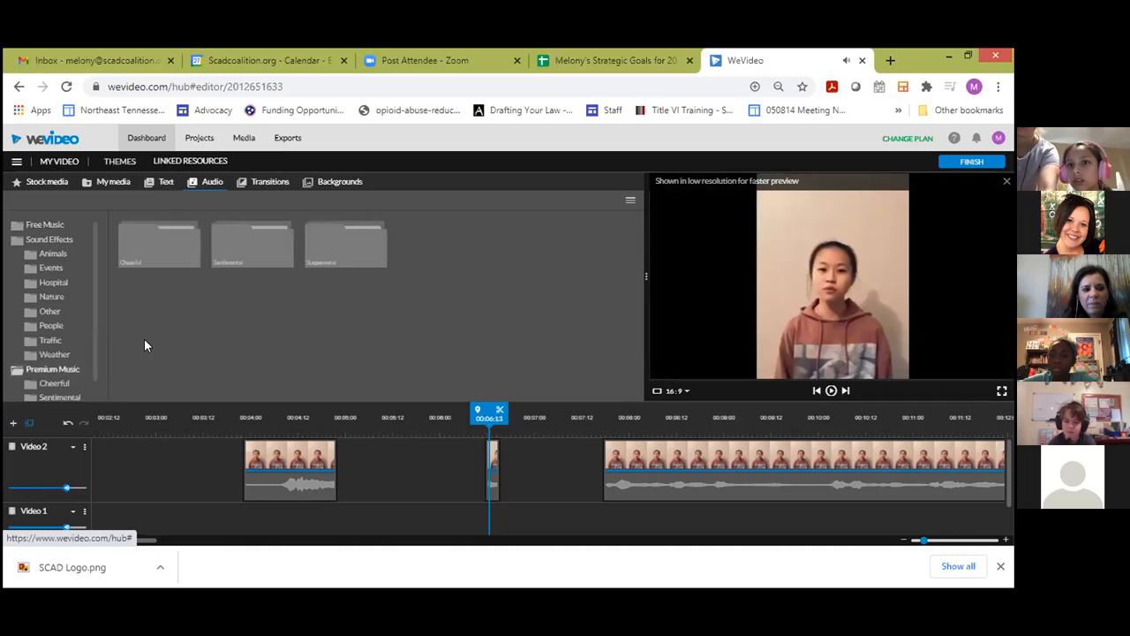
pyautogui.scroll(-1, 62, 377)
pyautogui.click(60, 379)
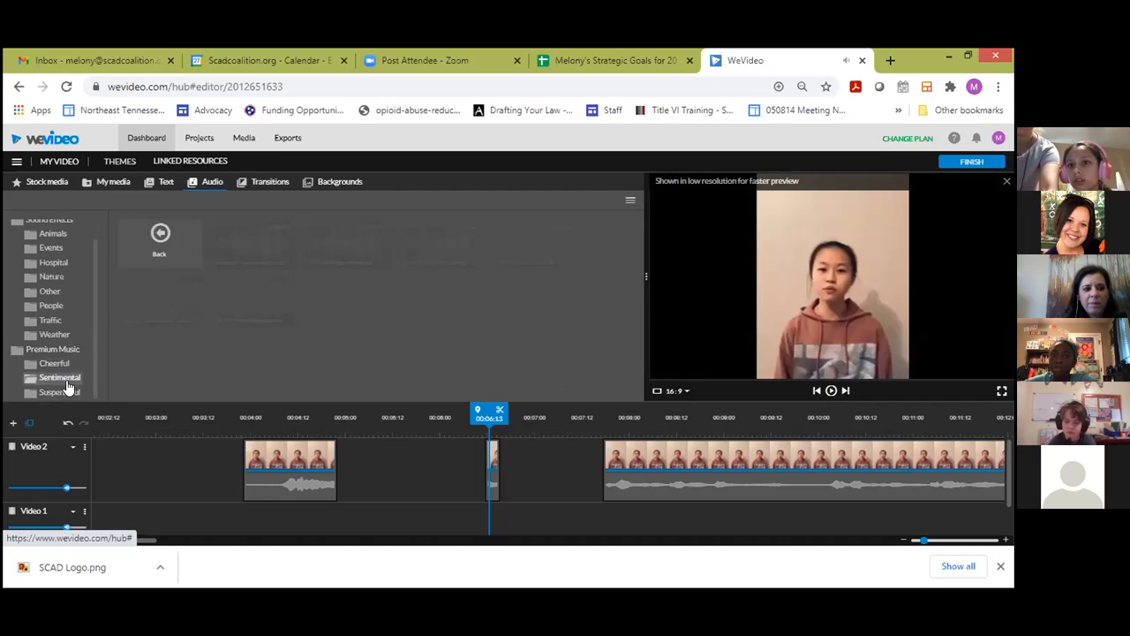
pyautogui.click(263, 298)
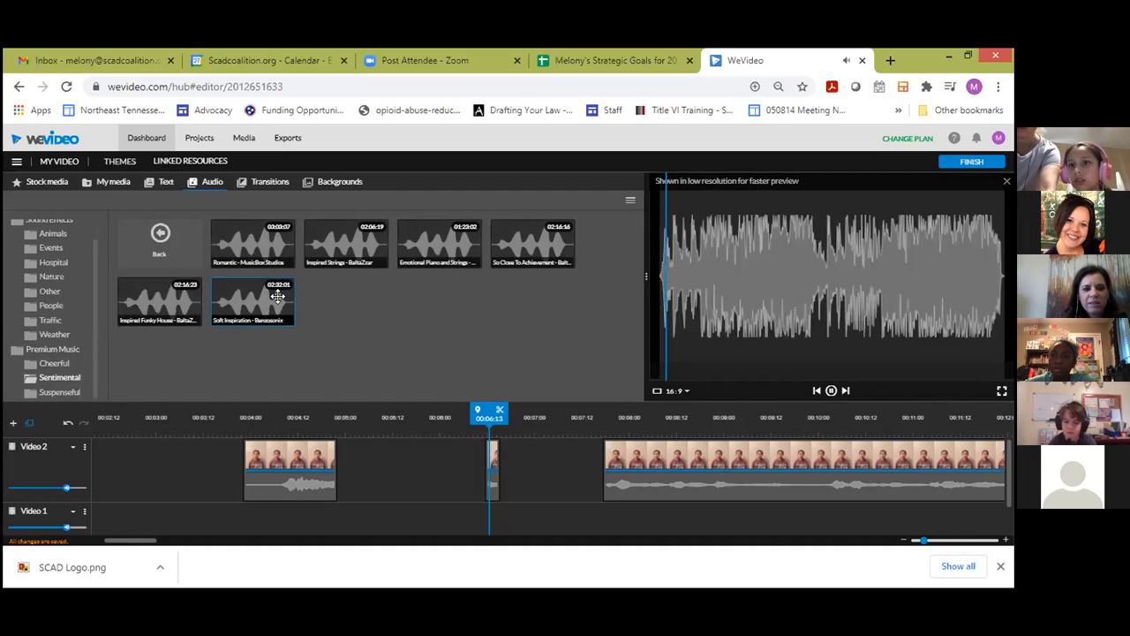
# Preview the Brothers In Arms Trailer and Brothers In Arms tracks from the Suspenseful premium music and try placing one on the timeline.
pyautogui.click(62, 392)
pyautogui.click(276, 240)
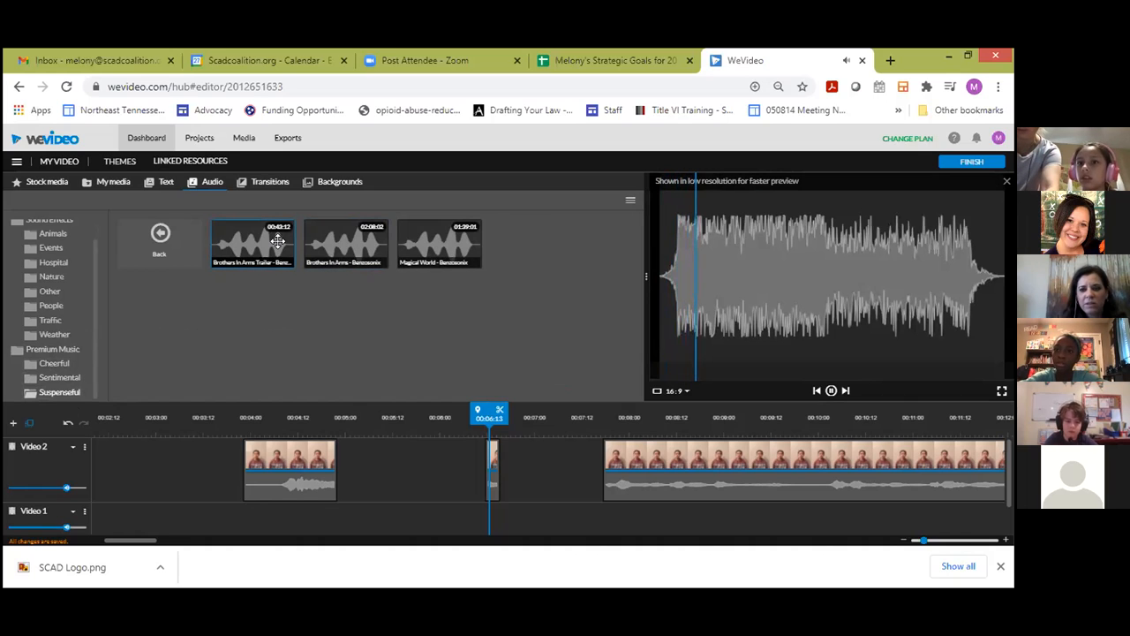
pyautogui.click(343, 240)
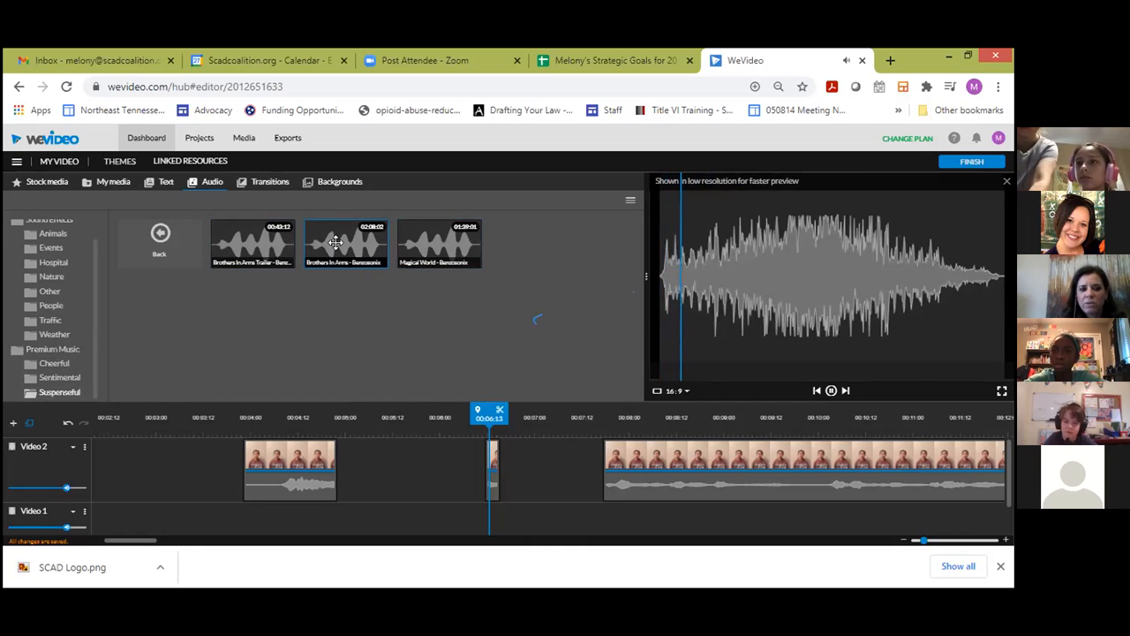
pyautogui.moveTo(356, 241); pyautogui.dragTo(124, 514)
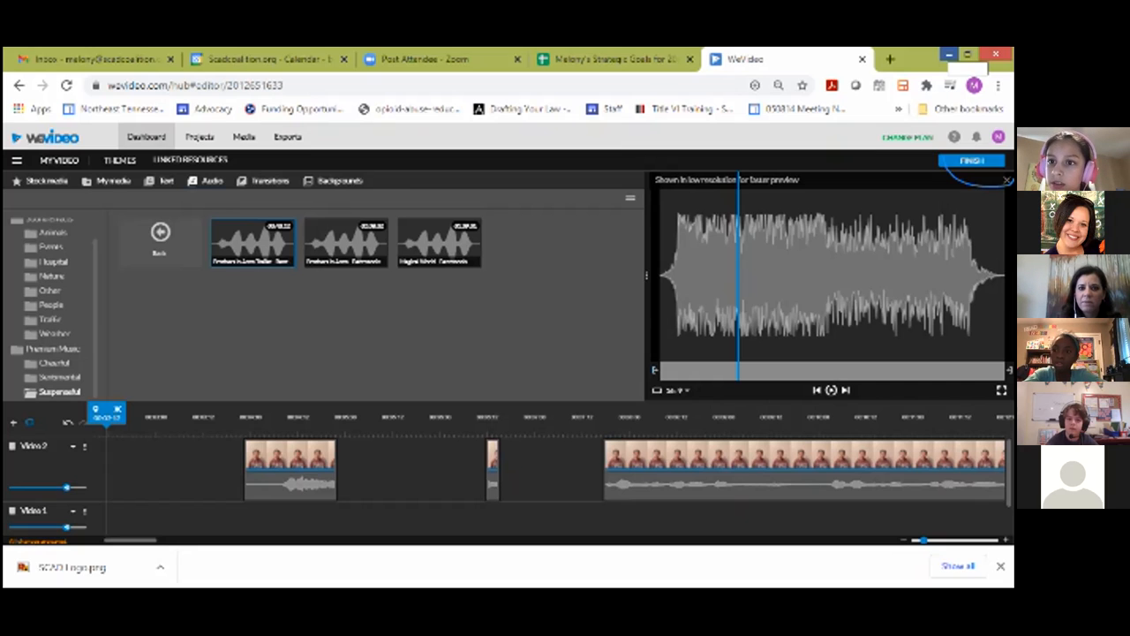
pyautogui.click(967, 54)
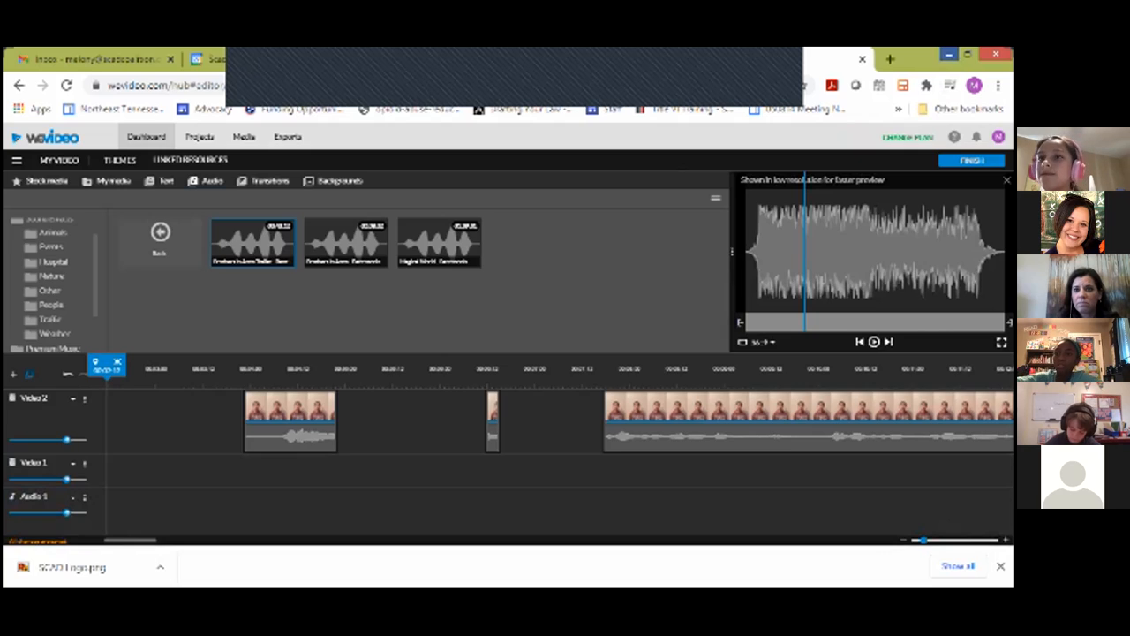
pyautogui.hotkey('ctrl', 't')
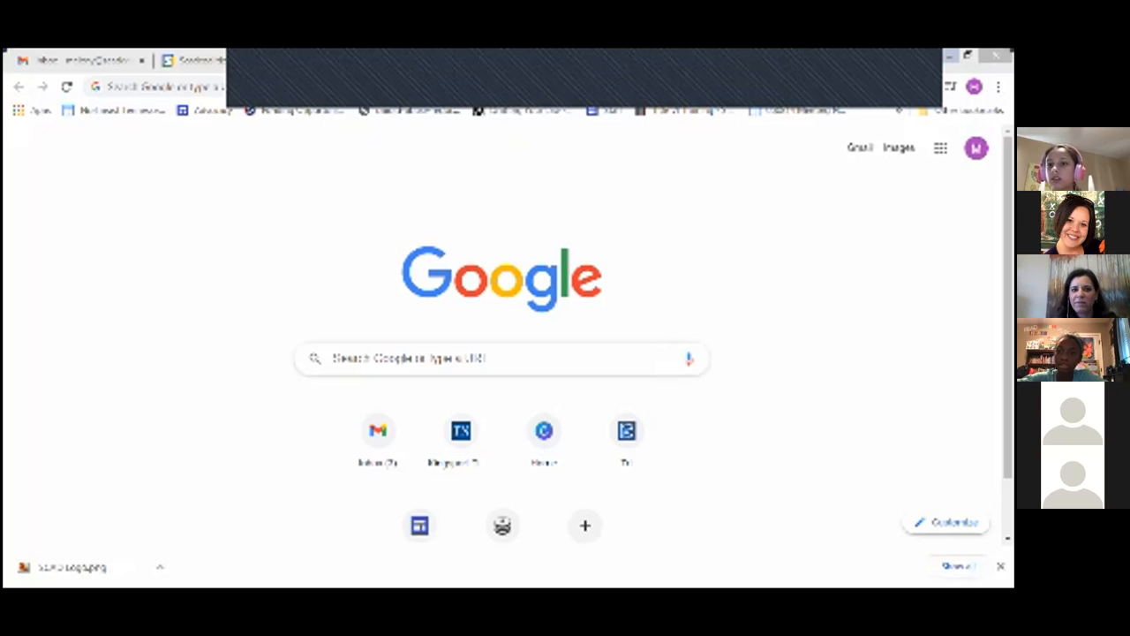
pyautogui.click(657, 62)
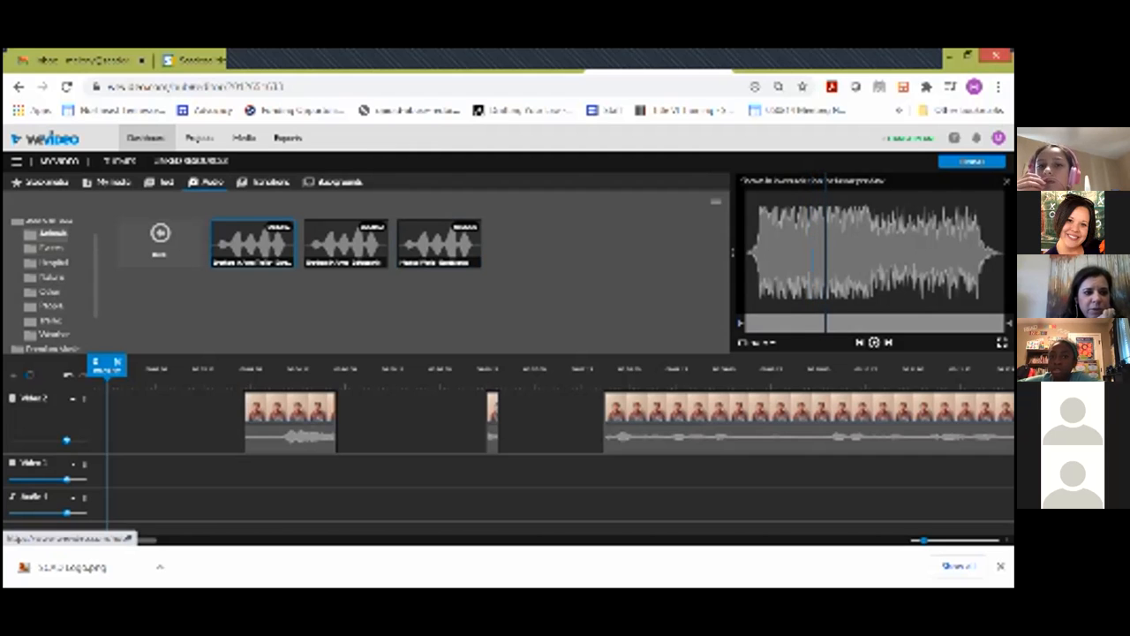
# Preview two more animal sound effects from further down the Animals collection.
pyautogui.click(52, 233)
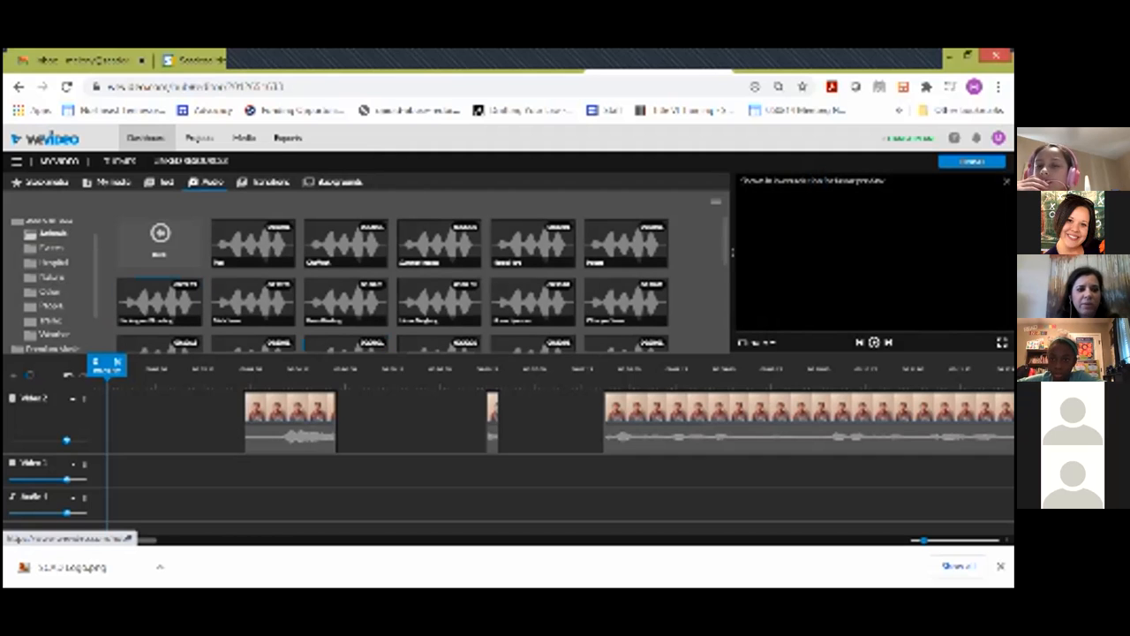
pyautogui.scroll(-3, 252, 326)
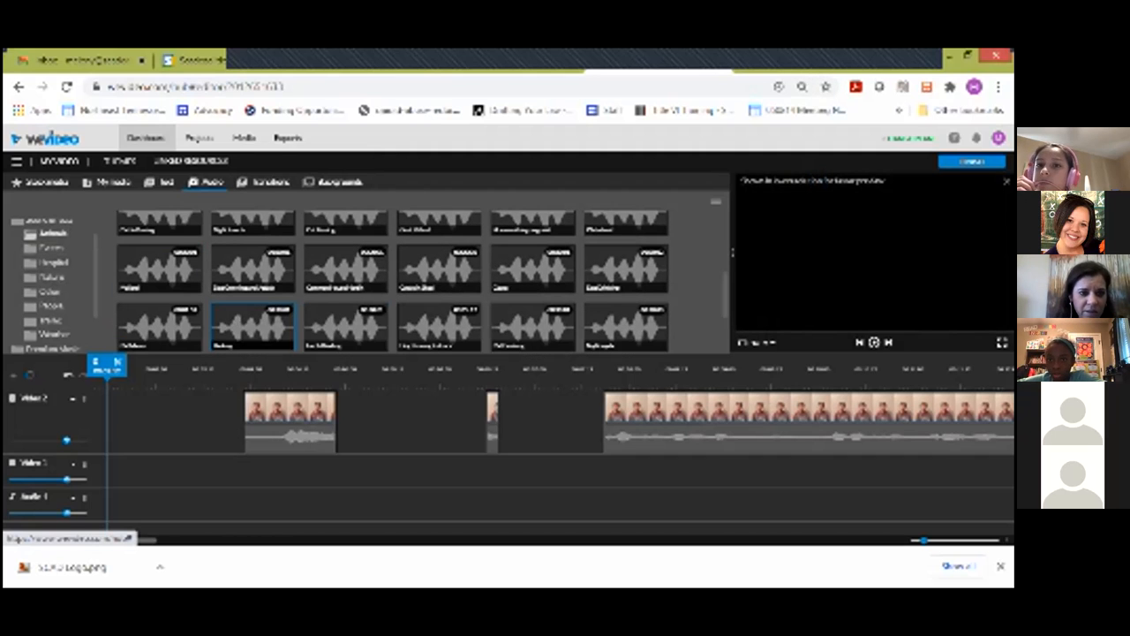
pyautogui.click(159, 270)
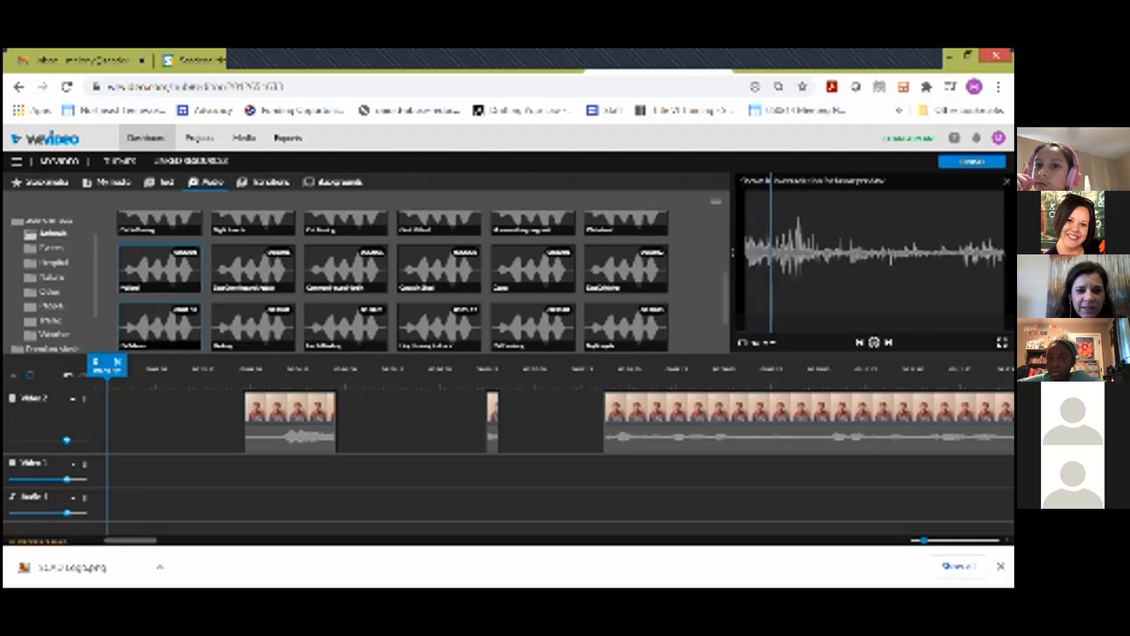
pyautogui.click(159, 325)
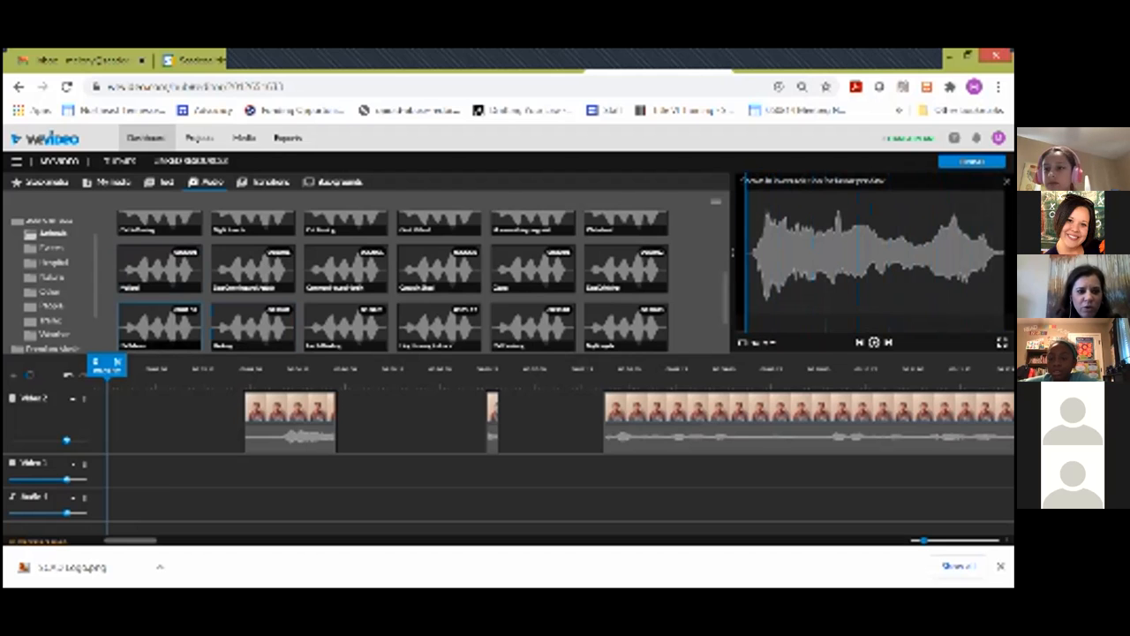
pyautogui.scroll(1, 46, 283)
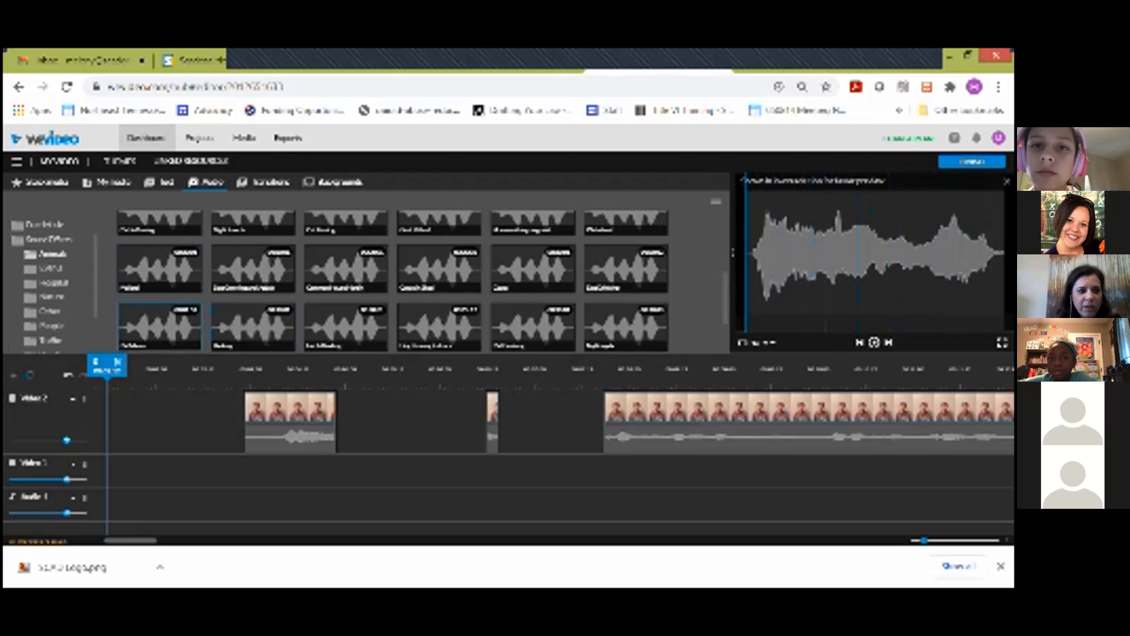
# Preview the free Moment Of Inspiration track and place it on the Audio 1 track.
pyautogui.click(44, 224)
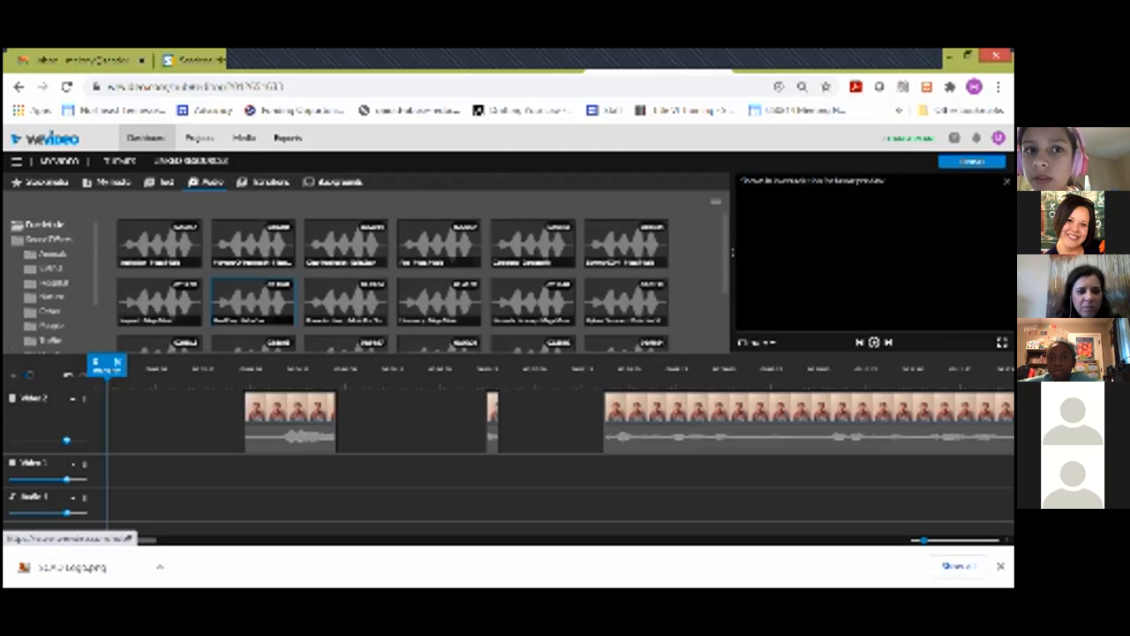
pyautogui.click(254, 244)
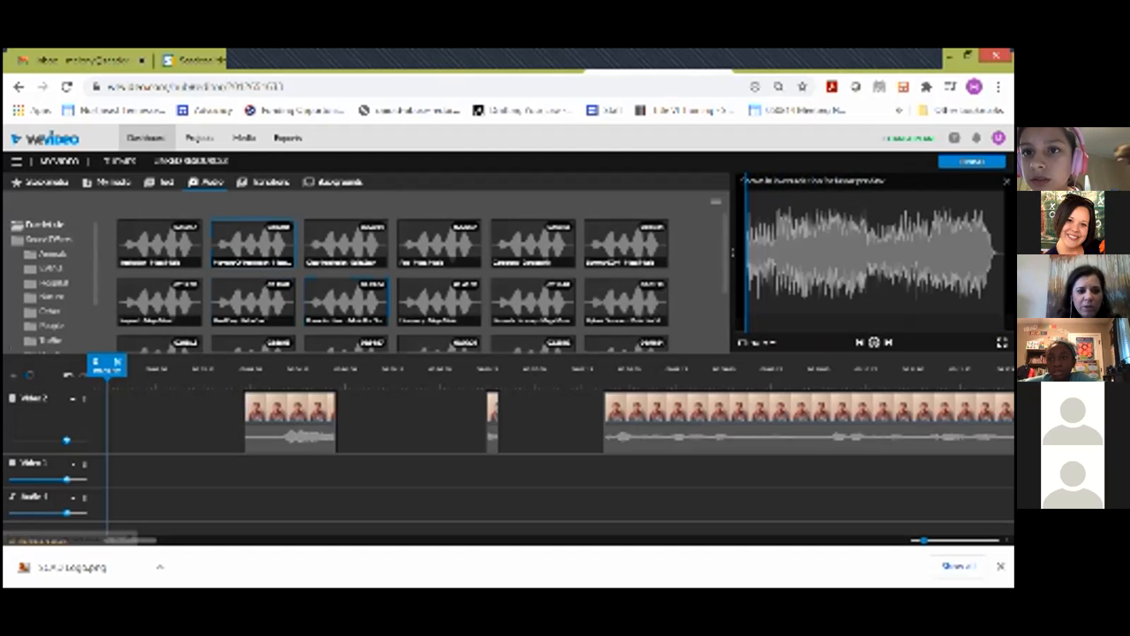
pyautogui.moveTo(253, 243); pyautogui.dragTo(62, 503)
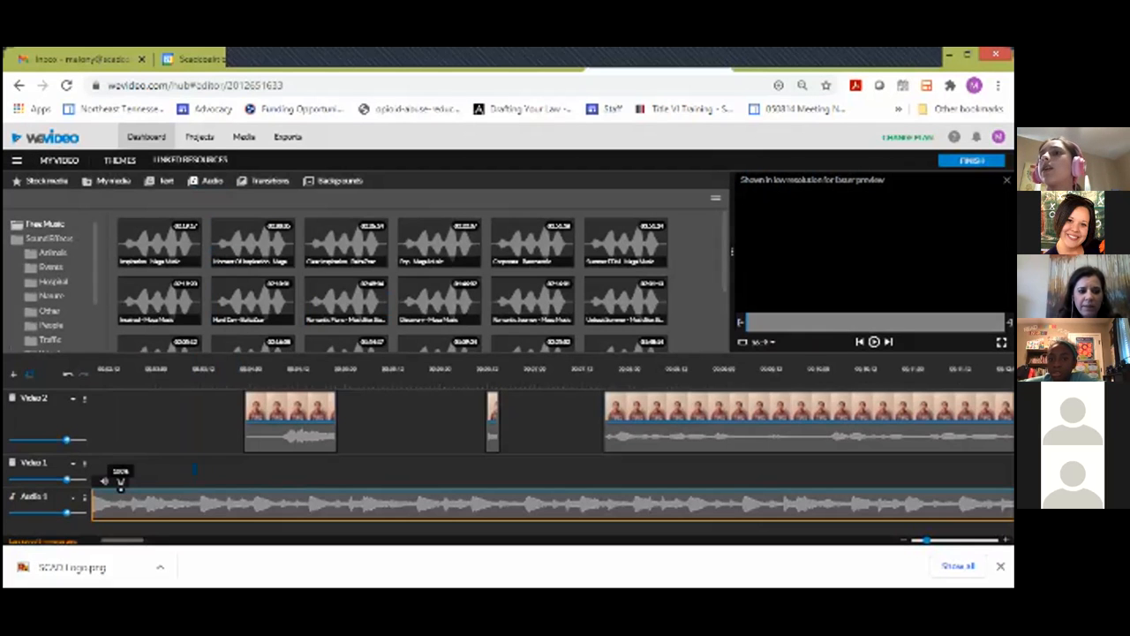
# Lower the Audio 1 music volume just after its start and move the two short Video 2 clips closer to the long clip.
pyautogui.moveTo(123, 489); pyautogui.dragTo(136, 506)
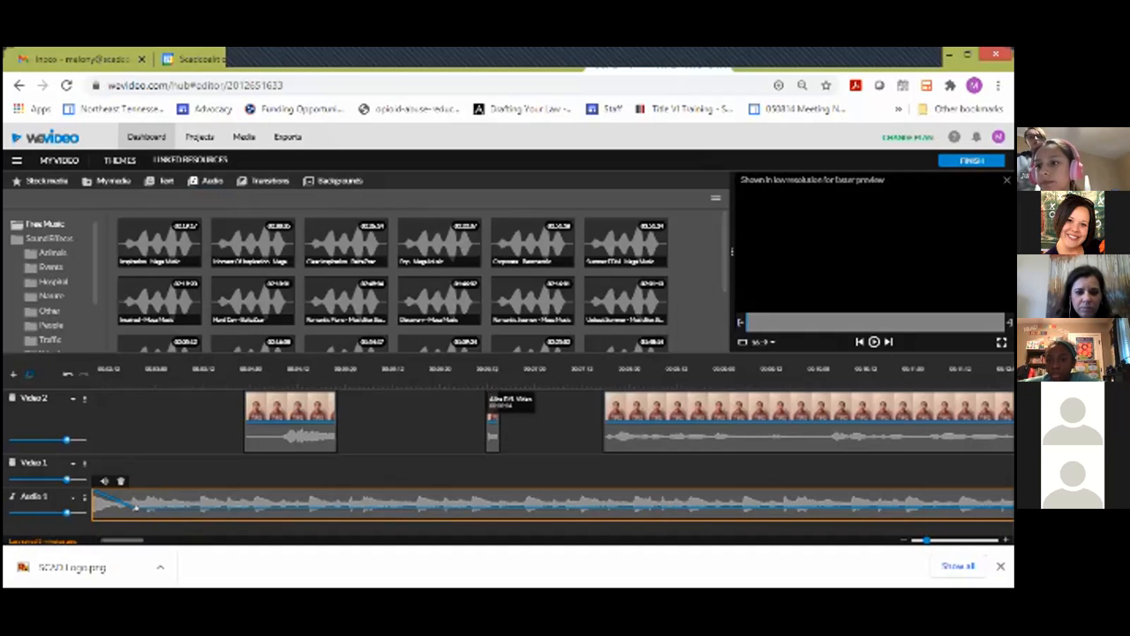
pyautogui.moveTo(492, 424); pyautogui.dragTo(595, 421)
pyautogui.moveTo(291, 422); pyautogui.dragTo(477, 422)
pyautogui.press('space')
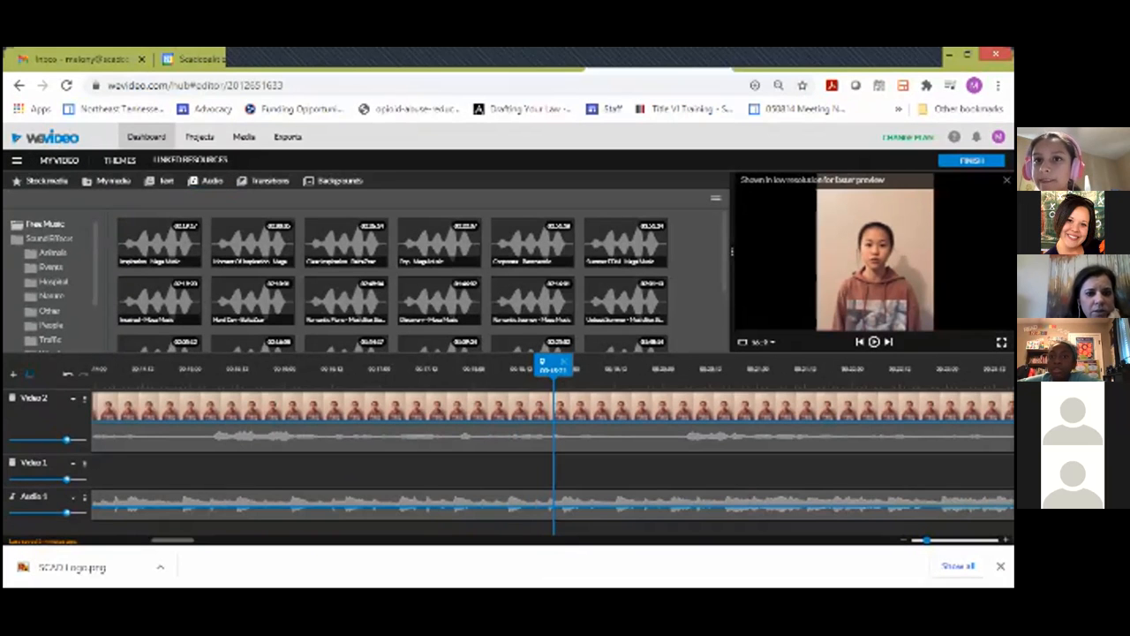
# Browse the standard transitions and try adding Rainbow after the first Video 2 clip and before the long clip.
pyautogui.click(263, 180)
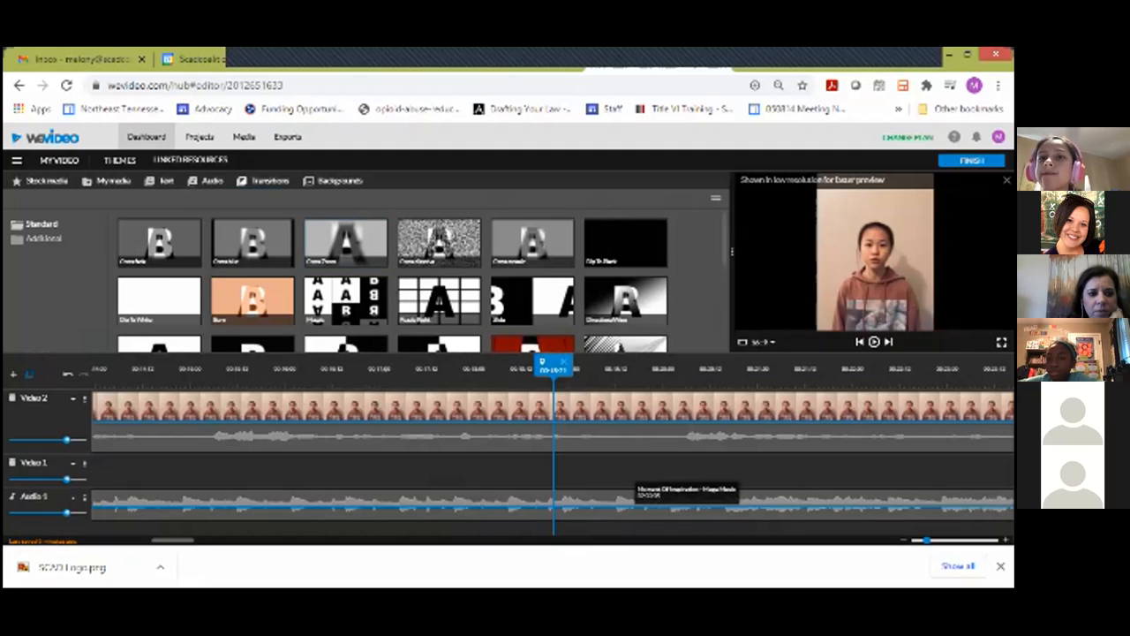
pyautogui.moveTo(554, 366); pyautogui.dragTo(242, 365)
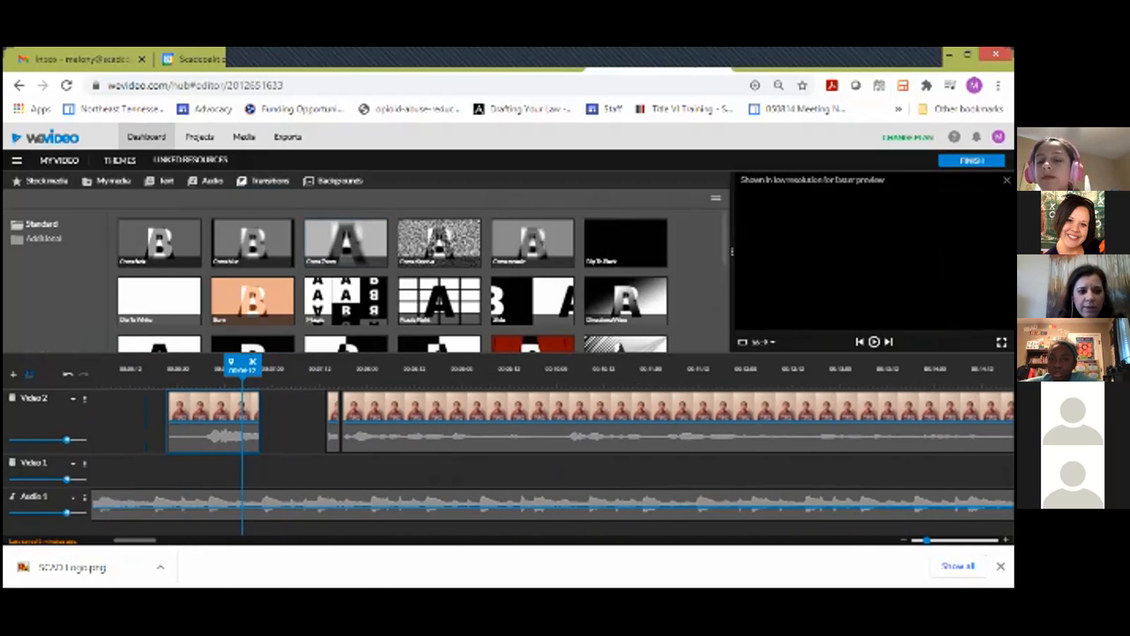
pyautogui.scroll(-5, 251, 318)
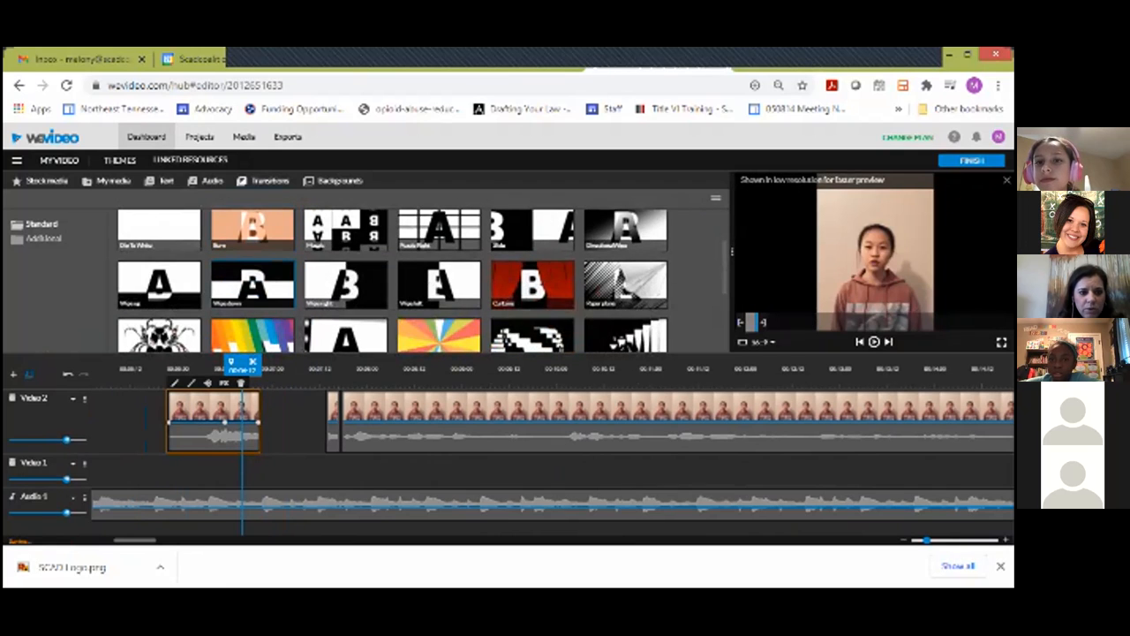
pyautogui.scroll(3, 252, 318)
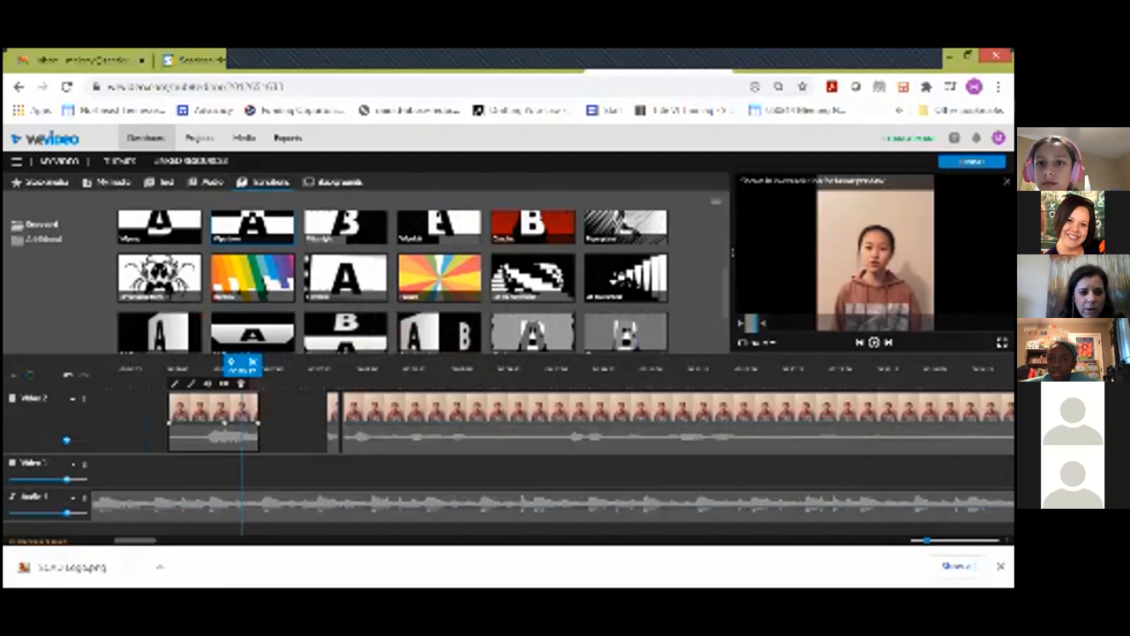
pyautogui.moveTo(251, 276); pyautogui.dragTo(284, 406)
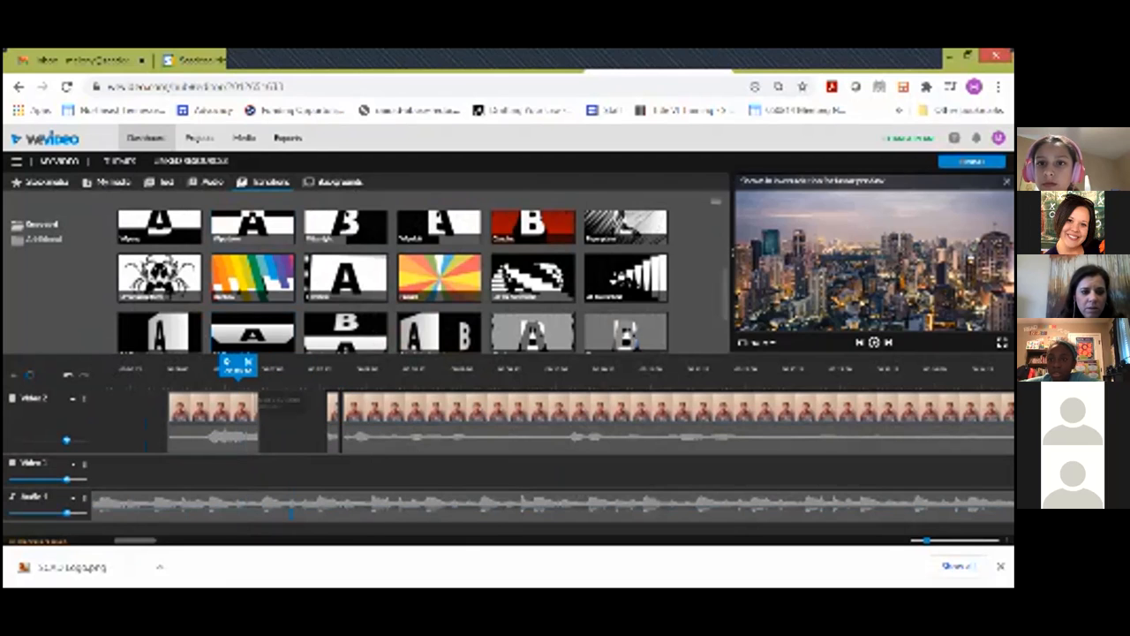
pyautogui.moveTo(252, 278); pyautogui.dragTo(339, 404)
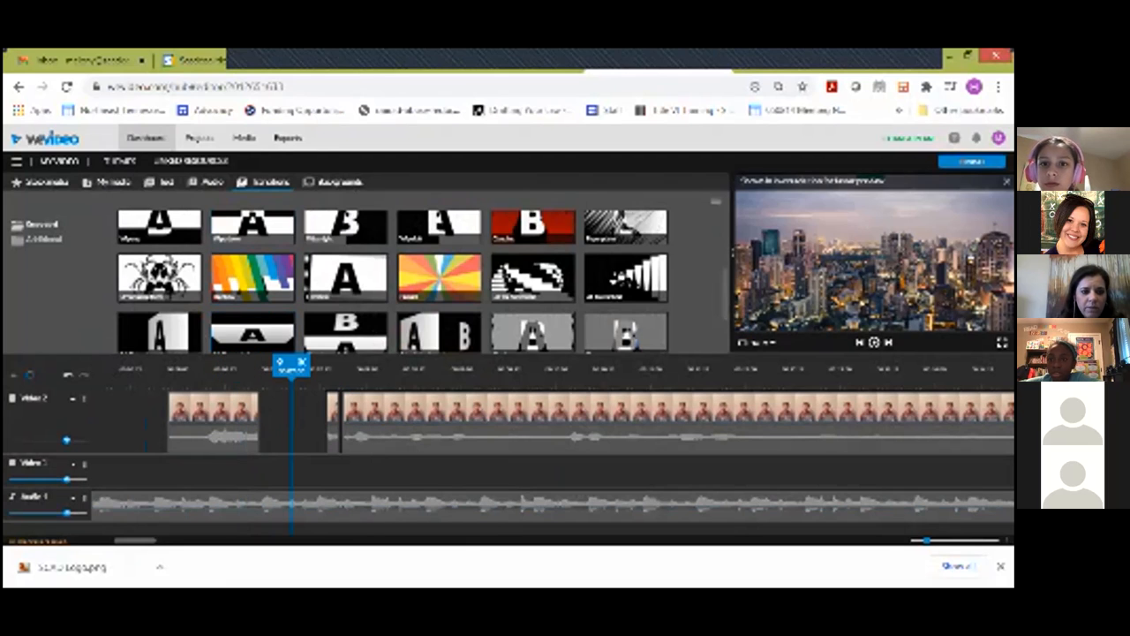
# Move the first Video 2 clip earlier and try applying the Rainbow transition to it and to the Audio 1 music.
pyautogui.moveTo(214, 415); pyautogui.dragTo(129, 415)
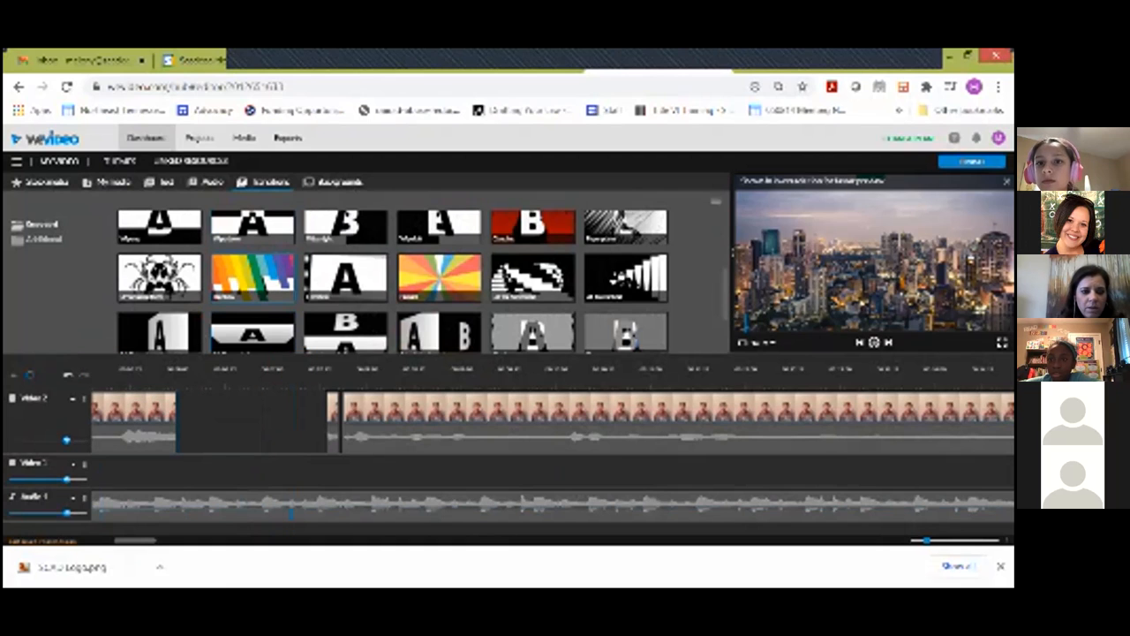
pyautogui.moveTo(252, 277); pyautogui.dragTo(146, 422)
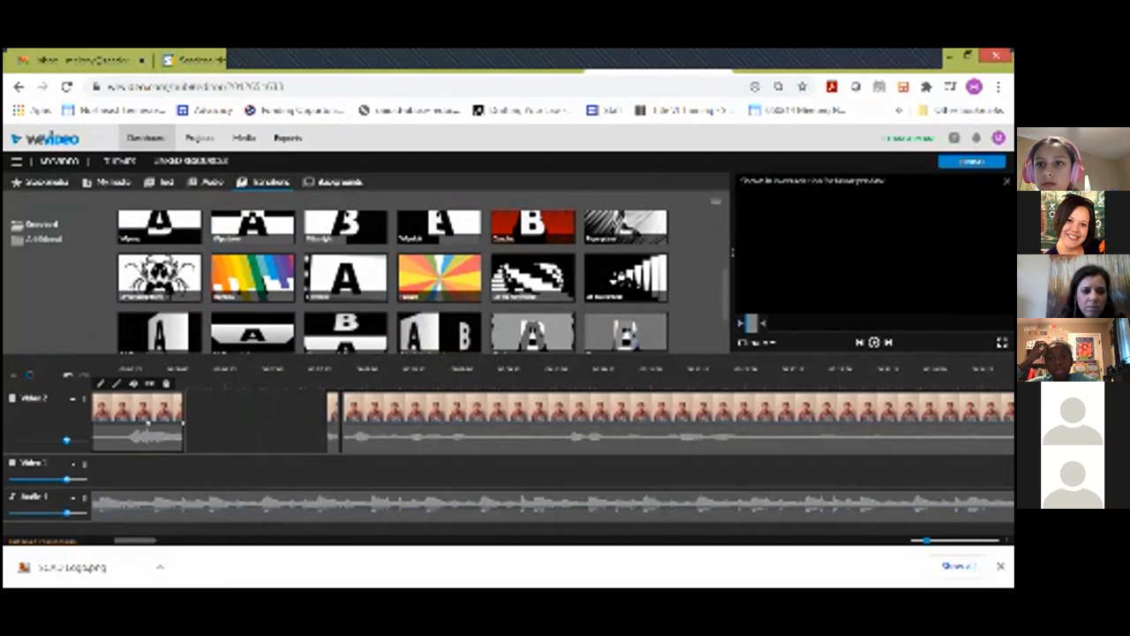
pyautogui.moveTo(252, 277)
pyautogui.mouseDown()
pyautogui.moveTo(258, 397)
pyautogui.moveTo(209, 415)
pyautogui.moveTo(265, 494)
pyautogui.mouseUp()
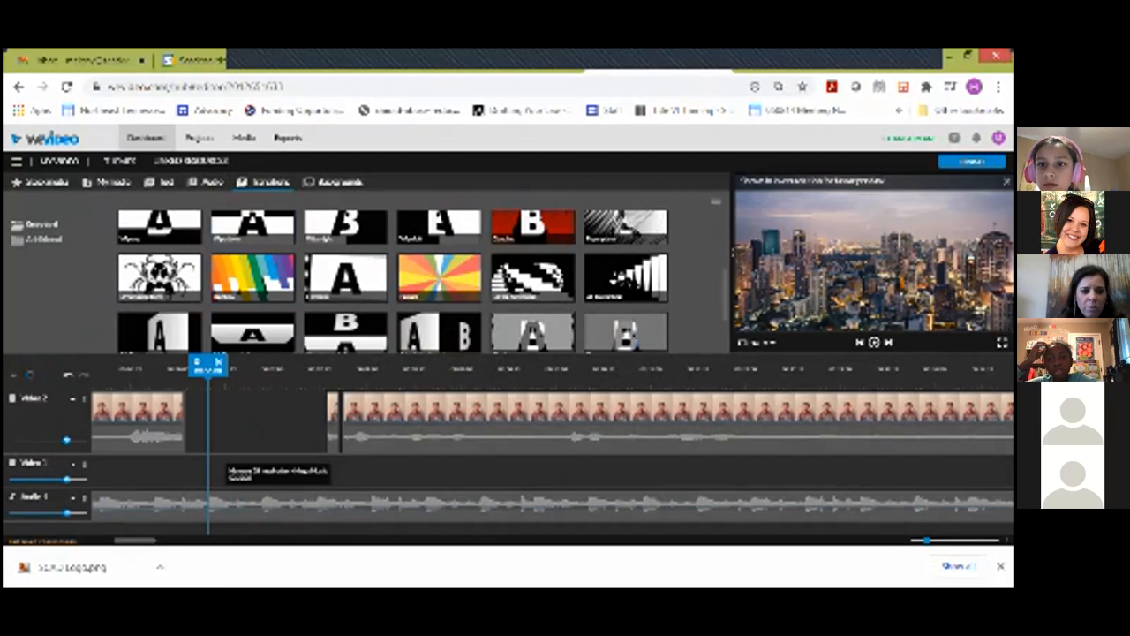
# Try placing the Rainbow transition at several points on Video 1, followed by the multicoloured sunburst transition.
pyautogui.moveTo(252, 278); pyautogui.dragTo(230, 468)
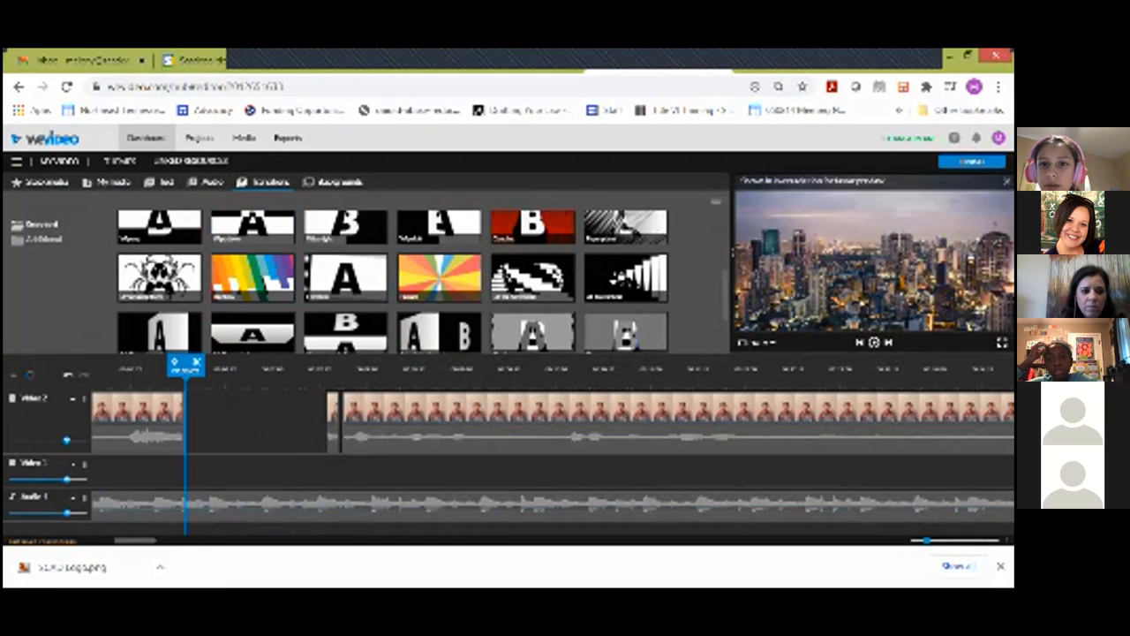
pyautogui.moveTo(253, 277); pyautogui.dragTo(168, 472)
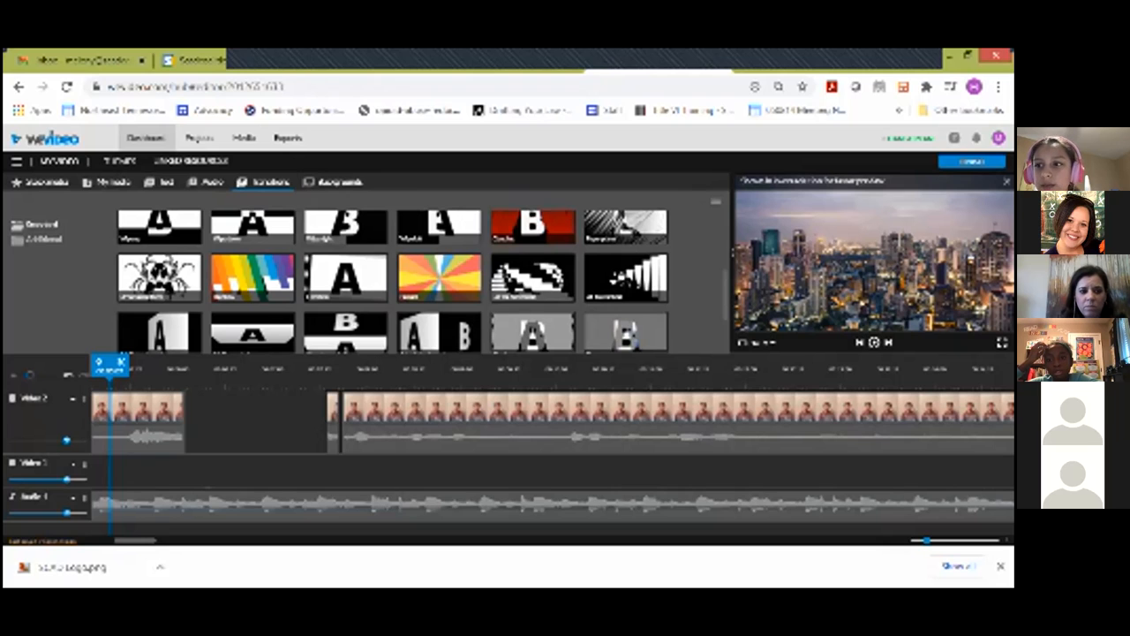
pyautogui.moveTo(109, 365); pyautogui.dragTo(92, 365)
pyautogui.moveTo(251, 275); pyautogui.dragTo(139, 469)
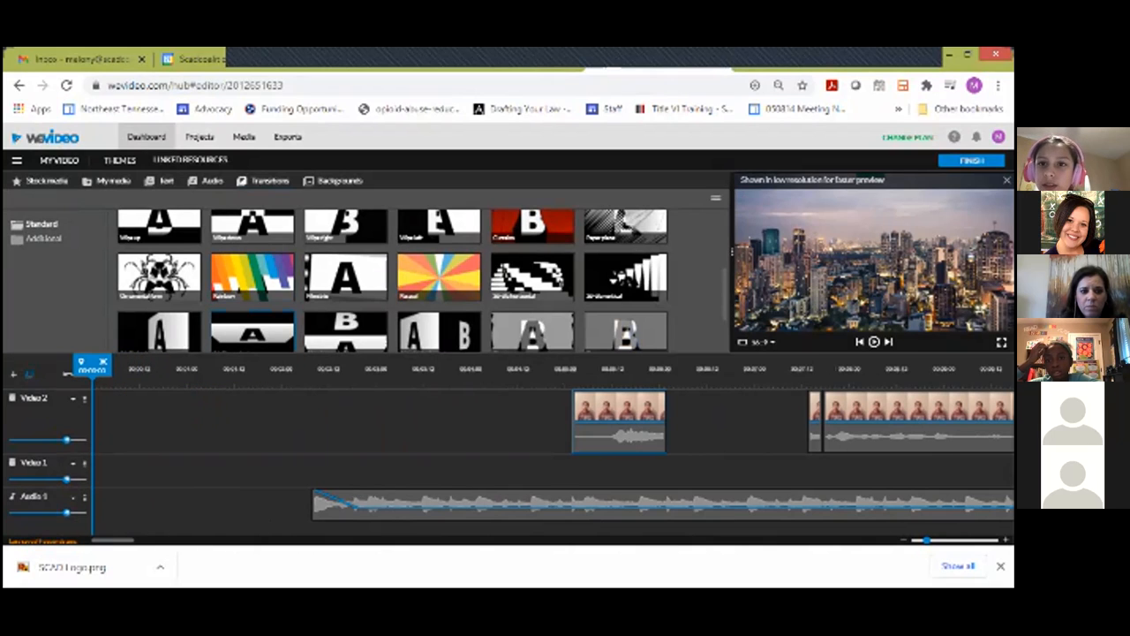
pyautogui.rightClick(238, 268)
pyautogui.press('Escape')
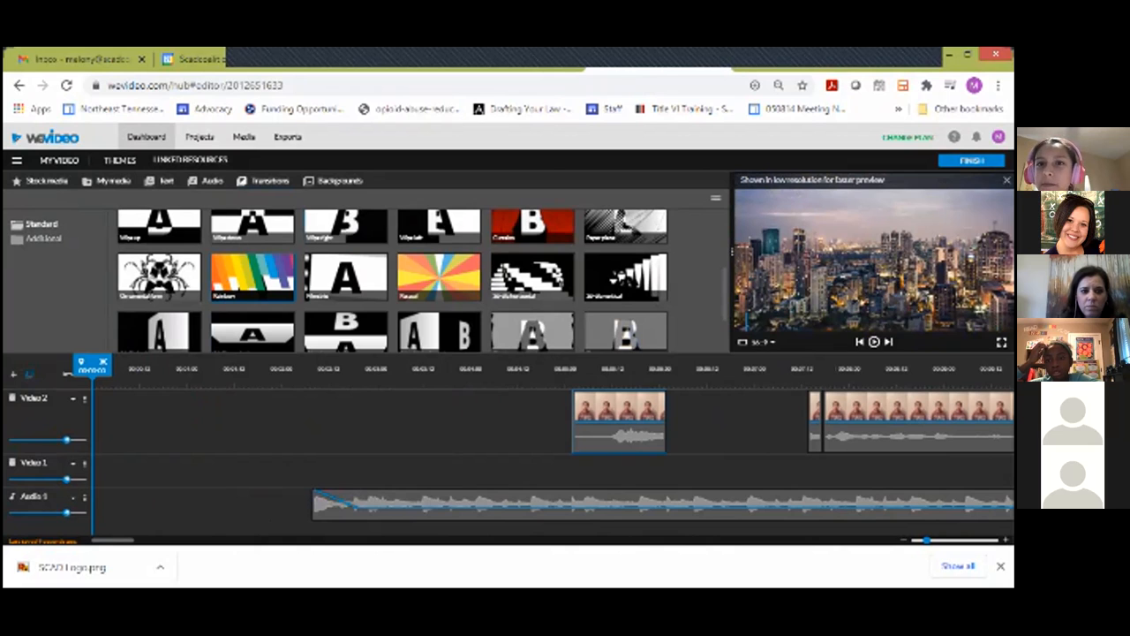
pyautogui.moveTo(251, 274); pyautogui.dragTo(502, 471)
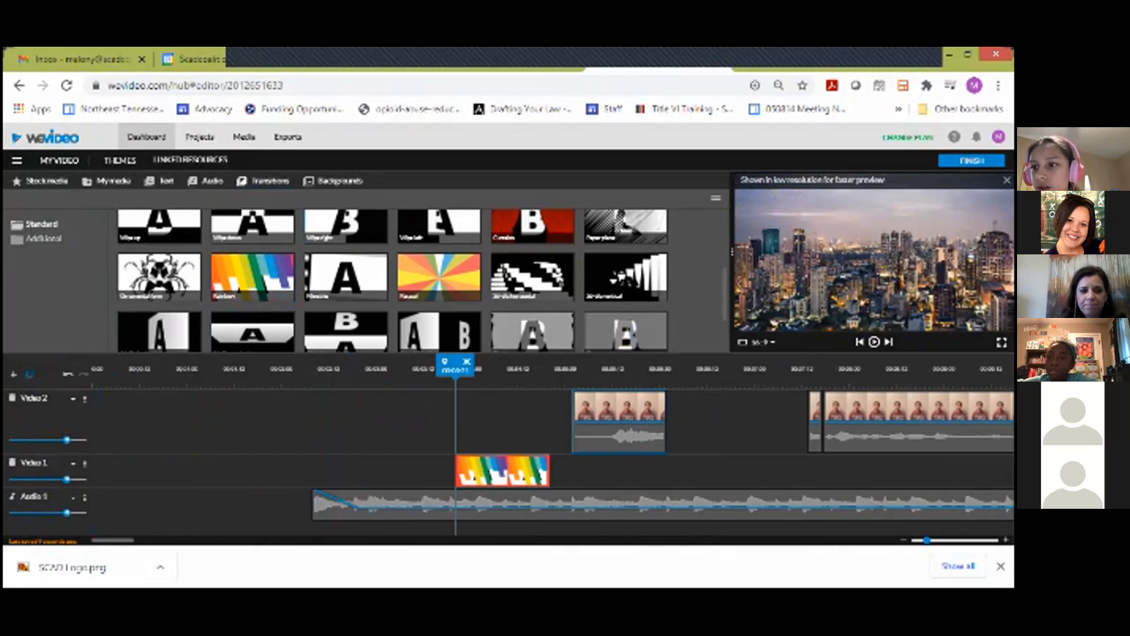
pyautogui.moveTo(438, 277); pyautogui.dragTo(517, 471)
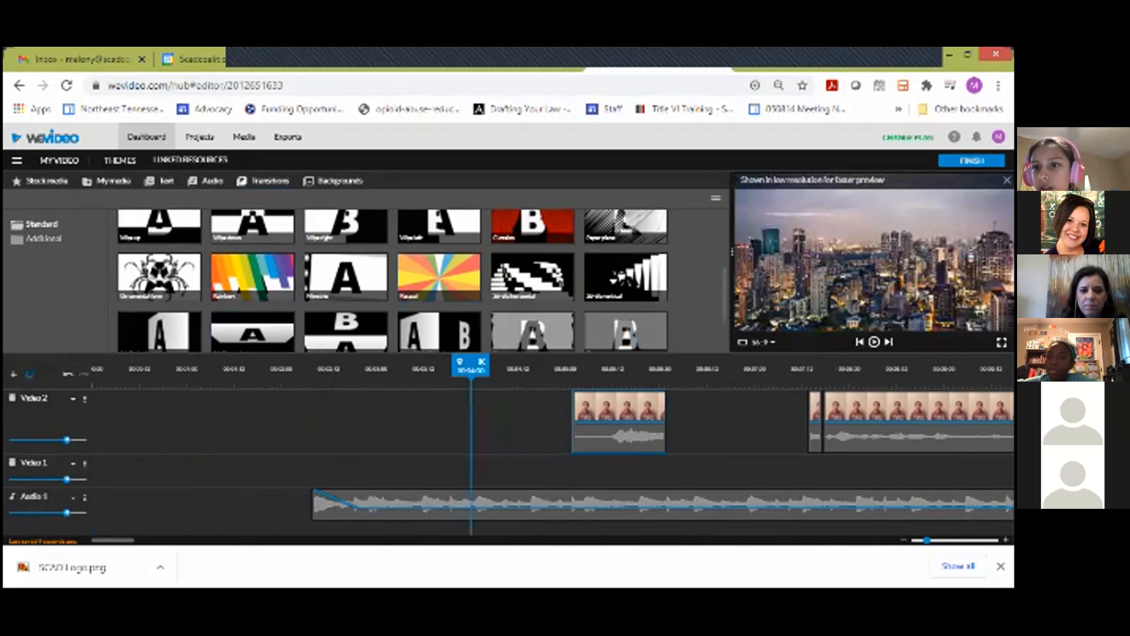
# Try the additional Circle grid transition on Video 1 and Sequential grid on the first Video 2 clip, playing the timeline to check.
pyautogui.scroll(3, 346, 231)
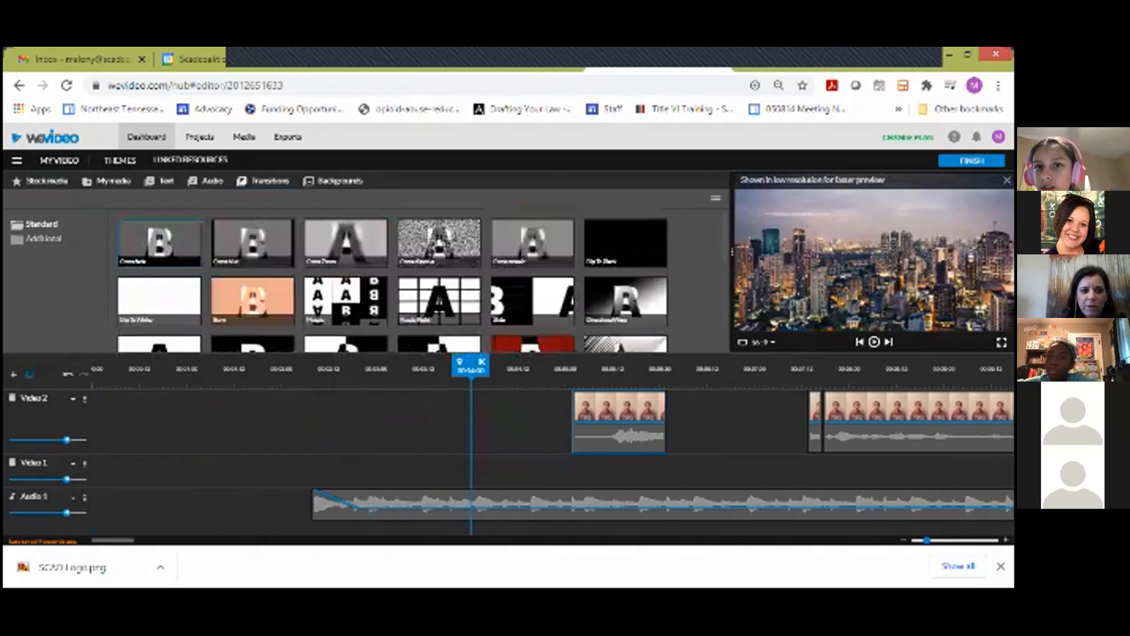
pyautogui.click(43, 238)
pyautogui.moveTo(159, 242); pyautogui.dragTo(527, 468)
pyautogui.moveTo(532, 242); pyautogui.dragTo(619, 406)
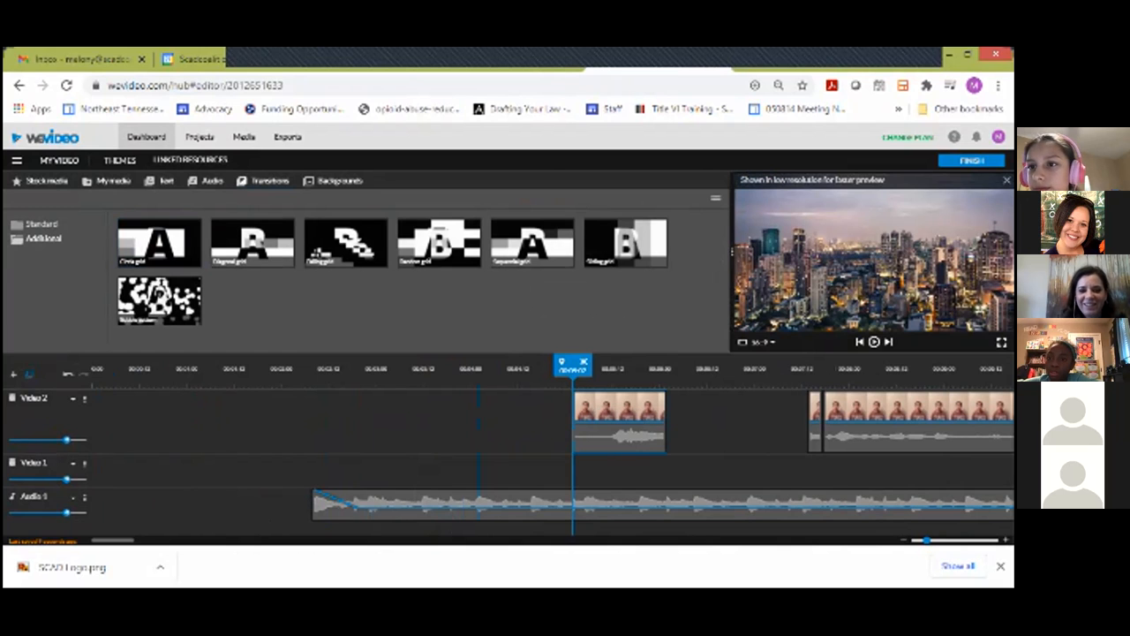
pyautogui.press('space')
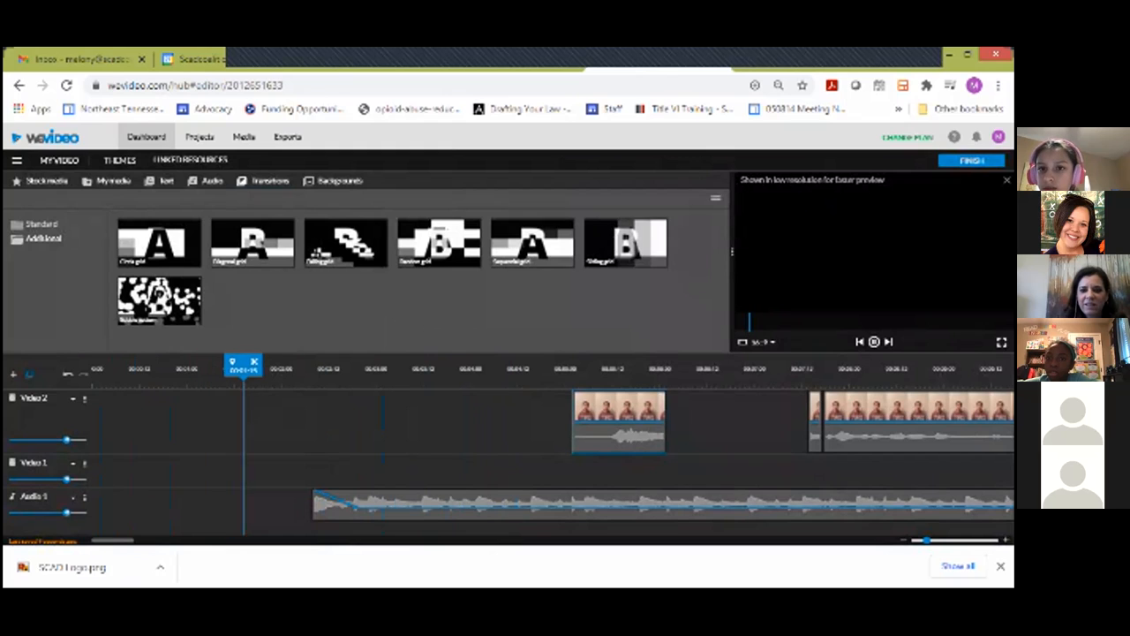
pyautogui.press('space')
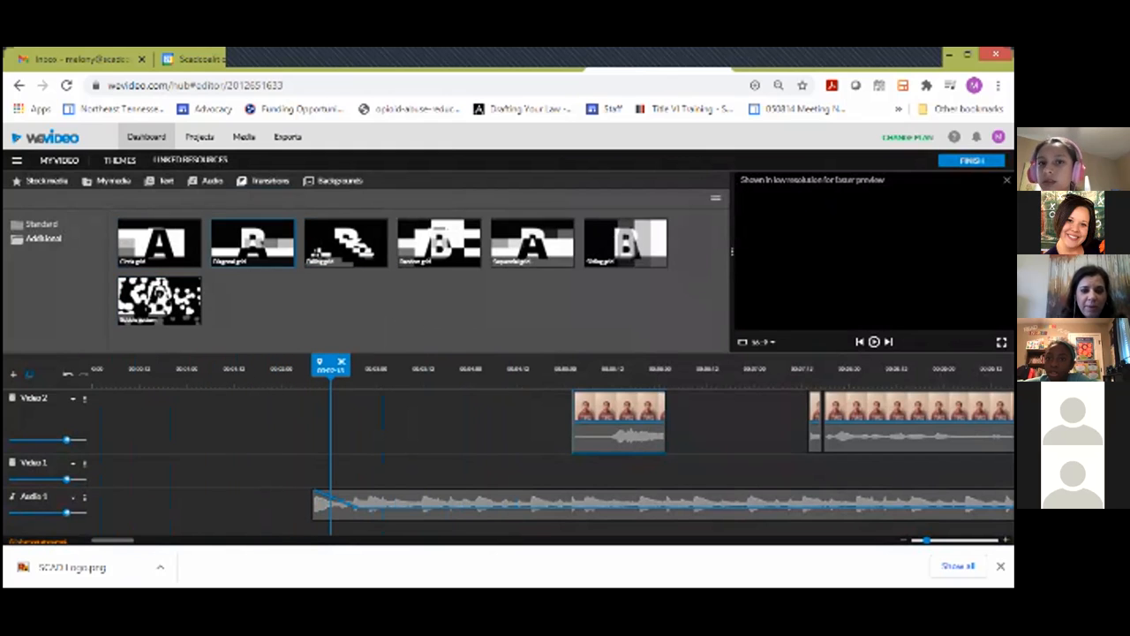
# Preview the additional Circle grid transition and the last of the standard transitions.
pyautogui.click(159, 243)
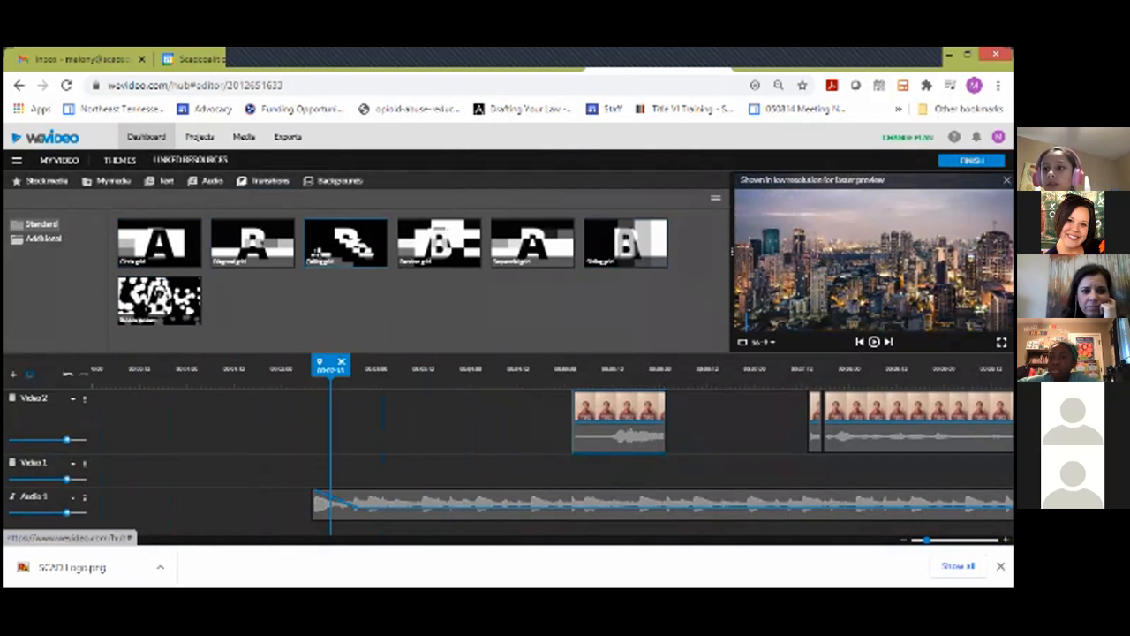
pyautogui.click(41, 223)
pyautogui.scroll(-2, 392, 278)
pyautogui.scroll(-1, 392, 278)
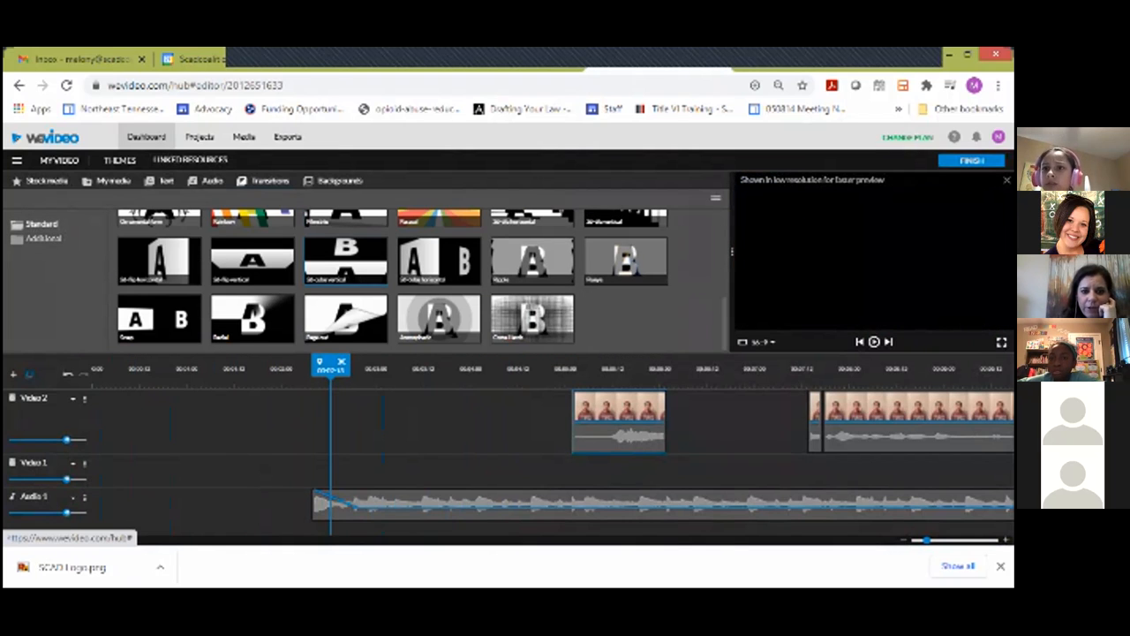
pyautogui.click(532, 318)
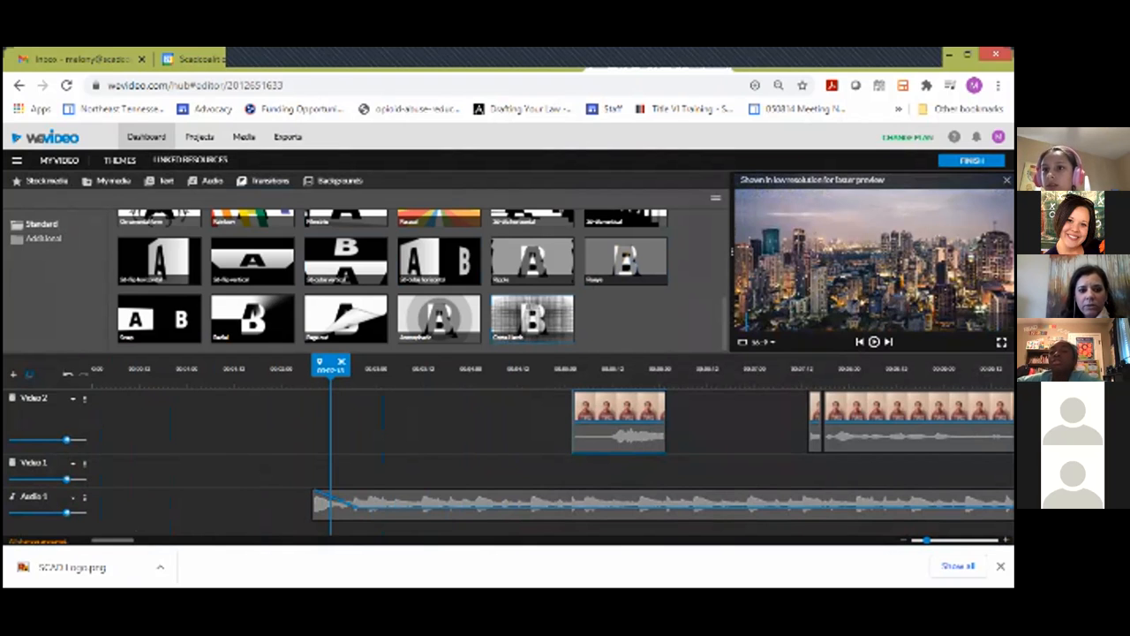
# Preview the pink sparkle background, place the golden light-ray background on Video 1 beneath the clips, and play the result.
pyautogui.click(332, 180)
pyautogui.click(345, 300)
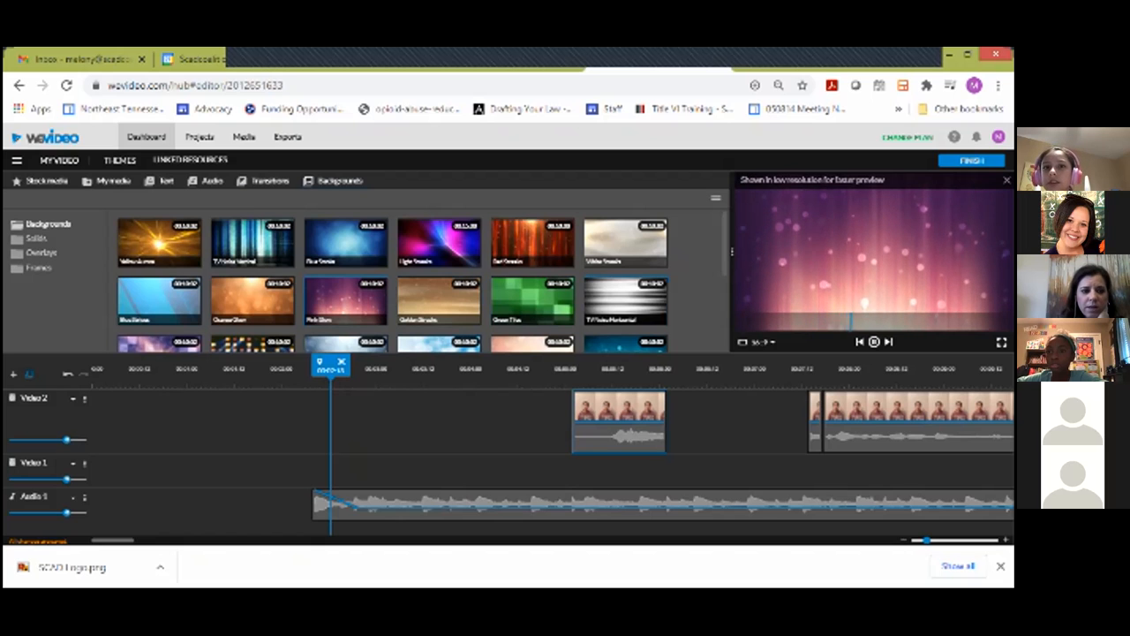
pyautogui.click(159, 242)
pyautogui.moveTo(158, 242); pyautogui.dragTo(488, 470)
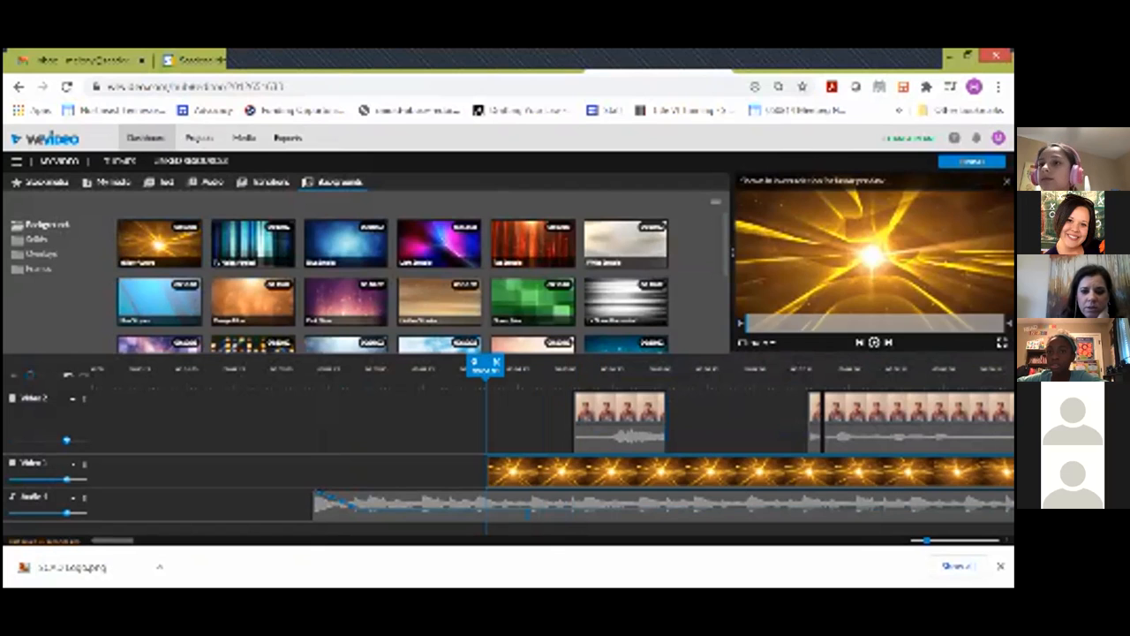
pyautogui.press('space')
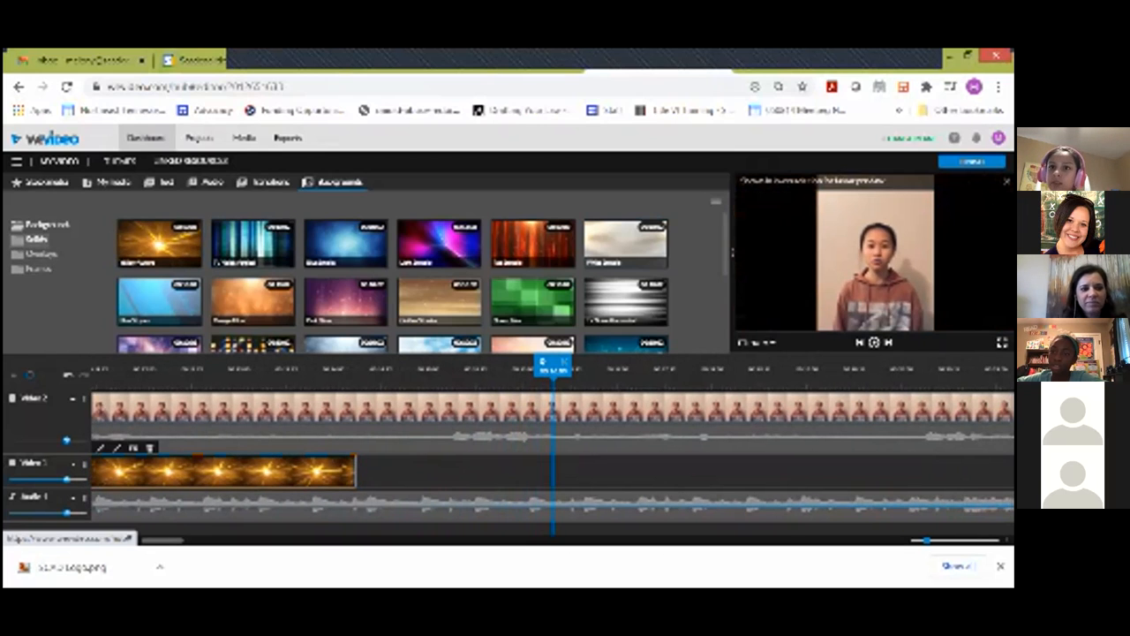
# Look through the solid backgrounds and place the animated lips overlay after the golden background on Video 1.
pyautogui.click(36, 239)
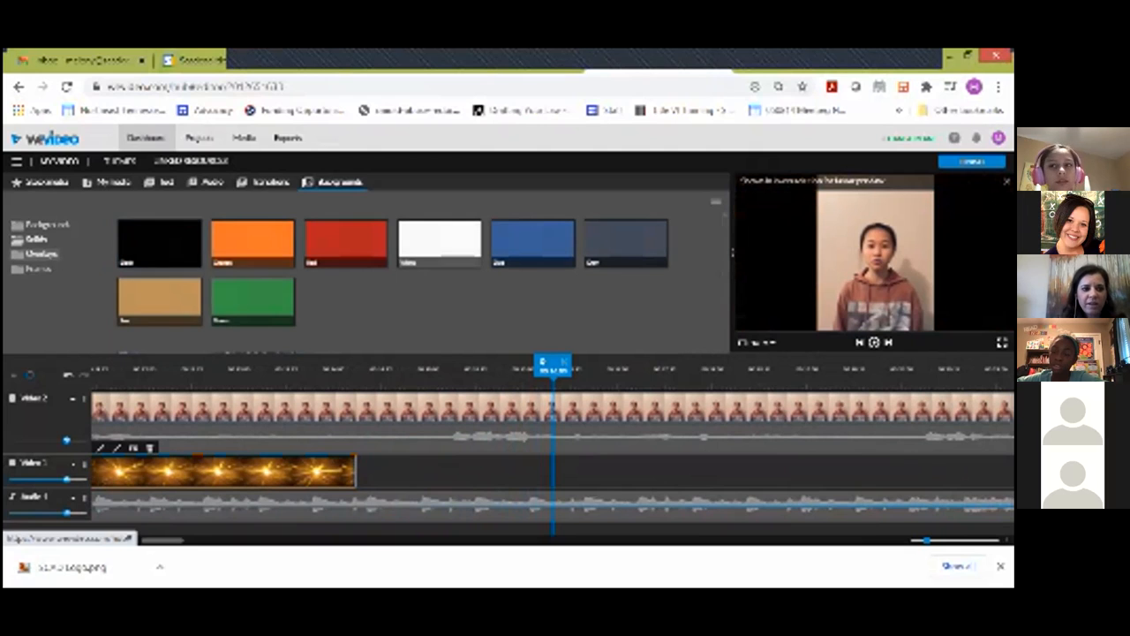
pyautogui.click(41, 253)
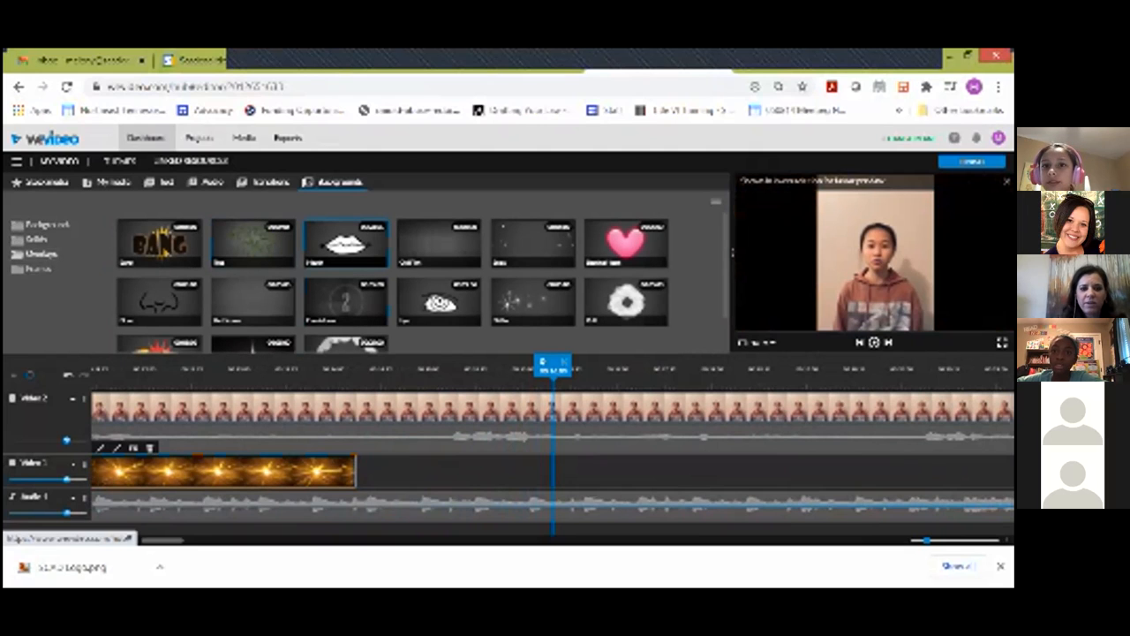
pyautogui.moveTo(345, 244); pyautogui.dragTo(368, 470)
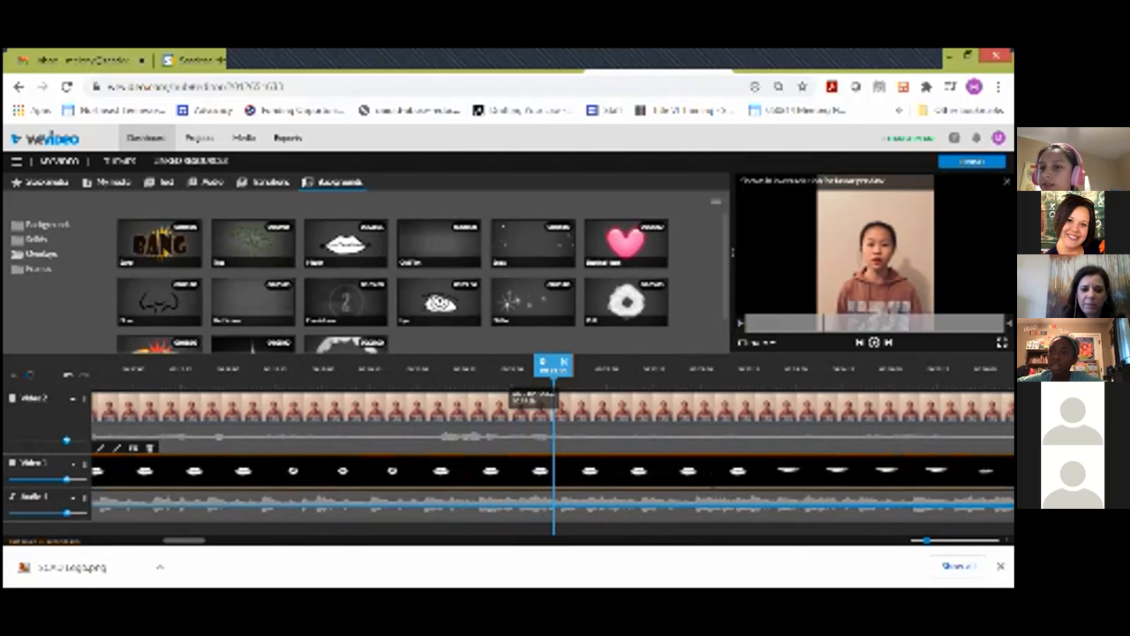
# Place the pink heart overlay at the very start of Video 2 and play the timeline.
pyautogui.moveTo(184, 539); pyautogui.dragTo(112, 539)
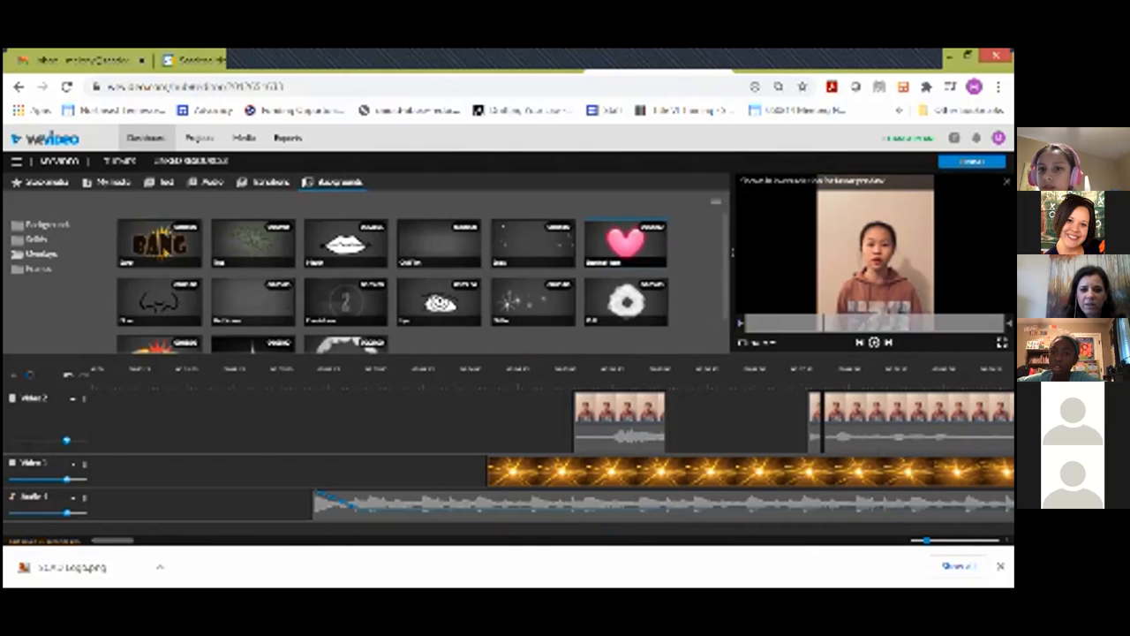
pyautogui.moveTo(624, 241); pyautogui.dragTo(330, 406)
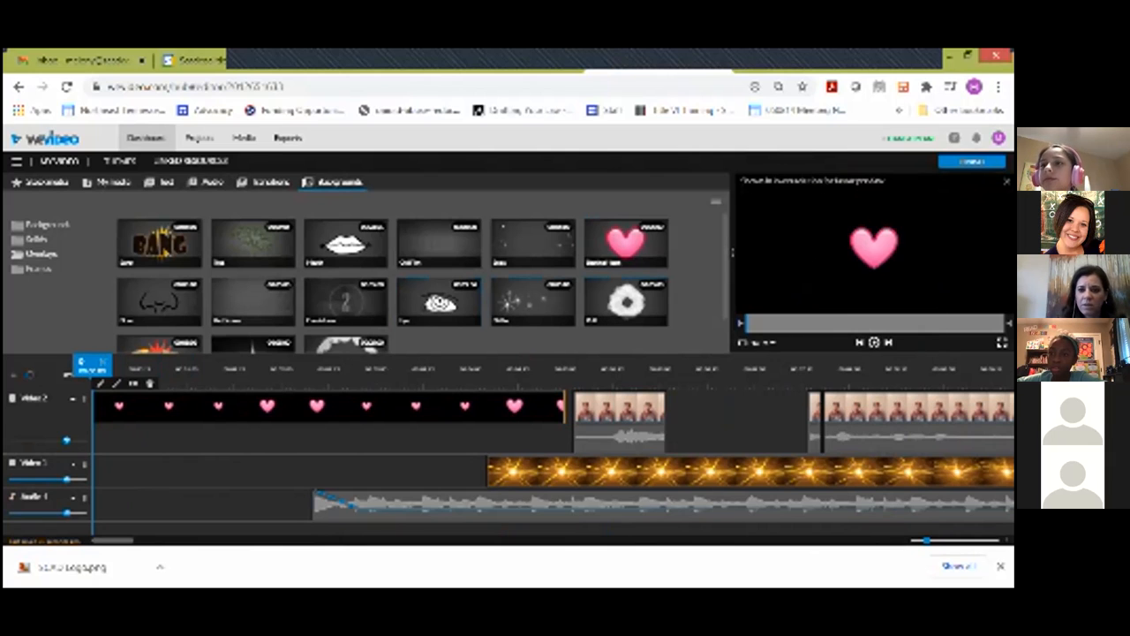
pyautogui.press('space')
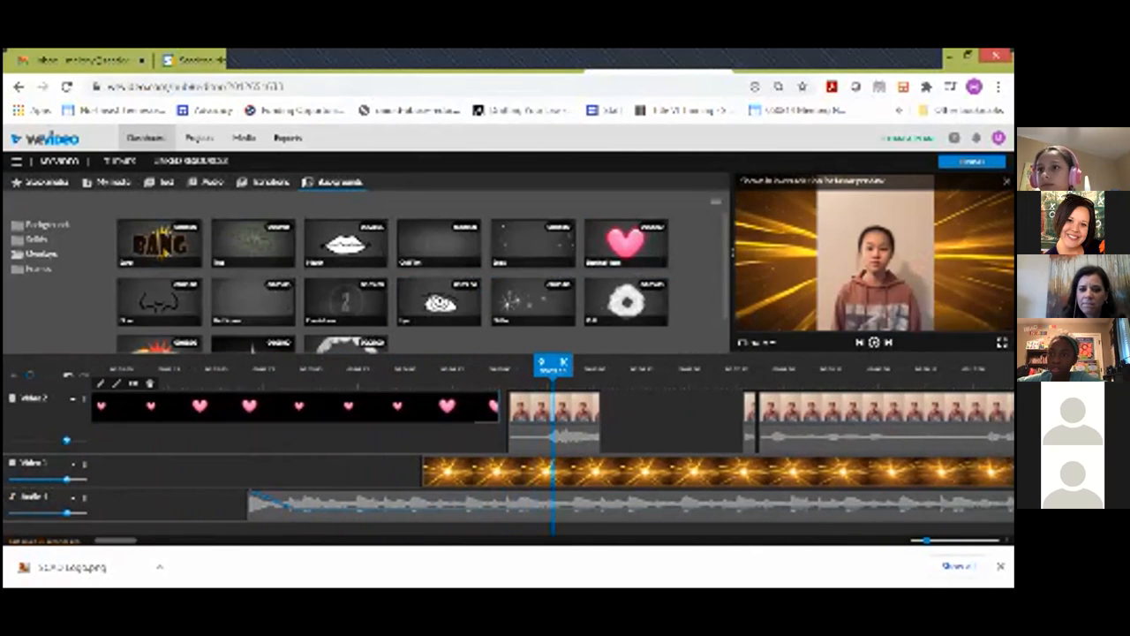
# Move the short speaker clip from Video 2 to Video 1 and trim the Pow overlay to fit between it and the golden background.
pyautogui.moveTo(554, 419); pyautogui.dragTo(138, 470)
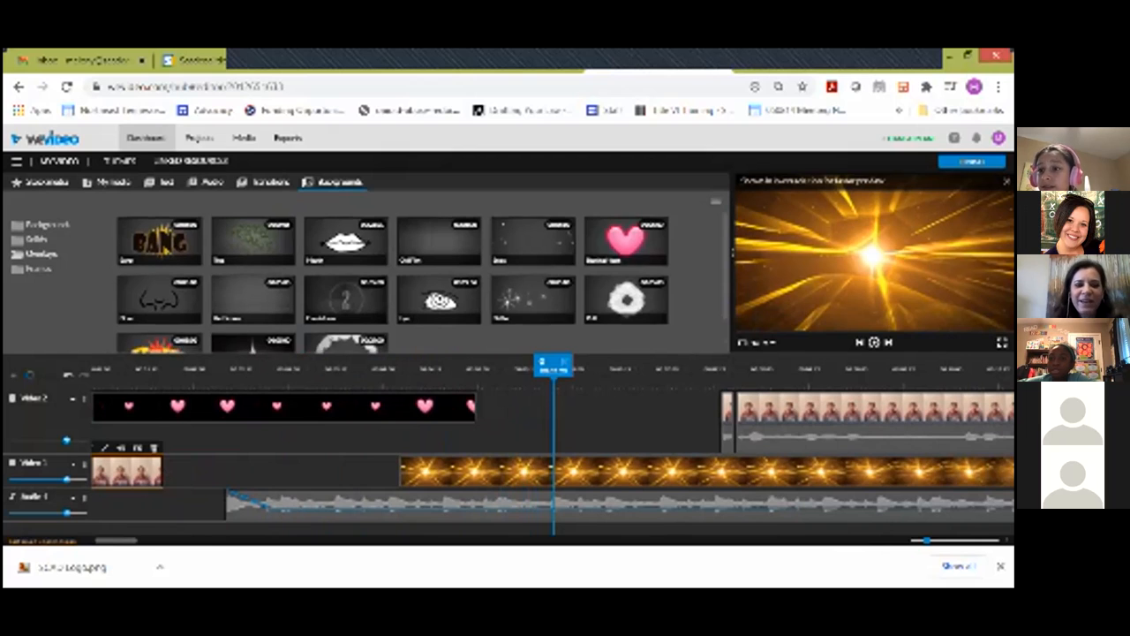
pyautogui.scroll(-1, 159, 300)
pyautogui.moveTo(159, 317); pyautogui.dragTo(161, 470)
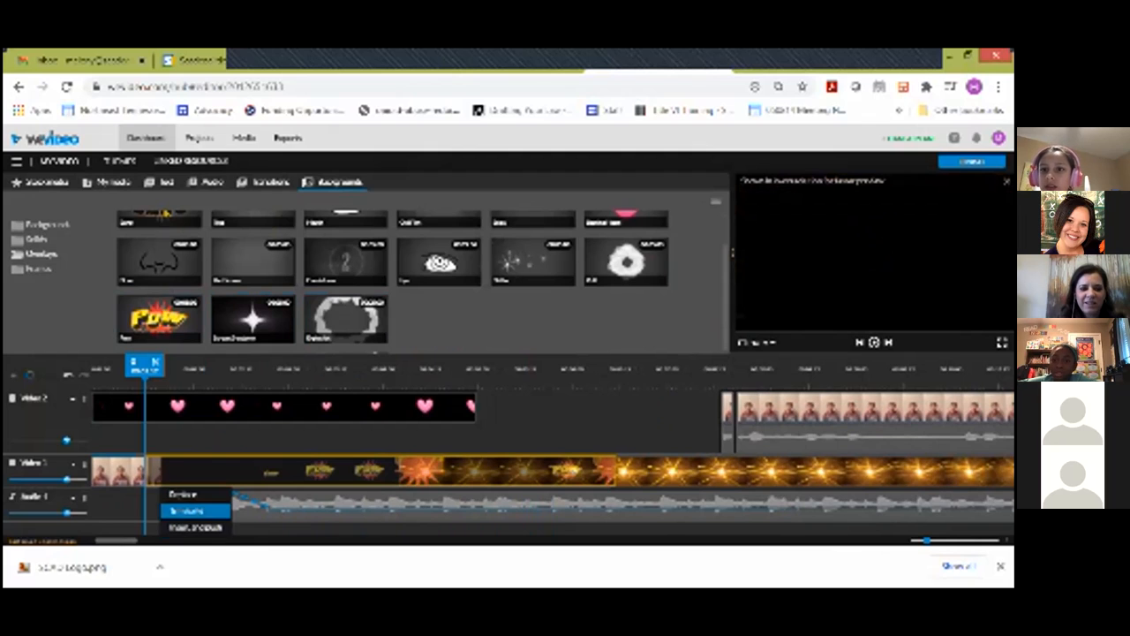
pyautogui.click(195, 510)
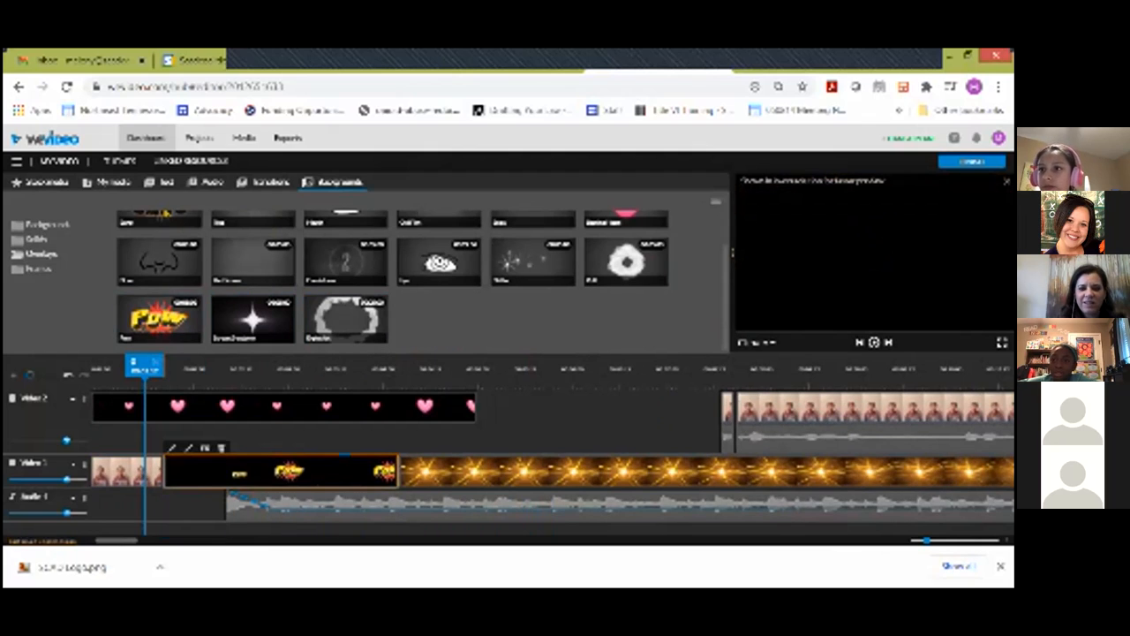
pyautogui.press('space')
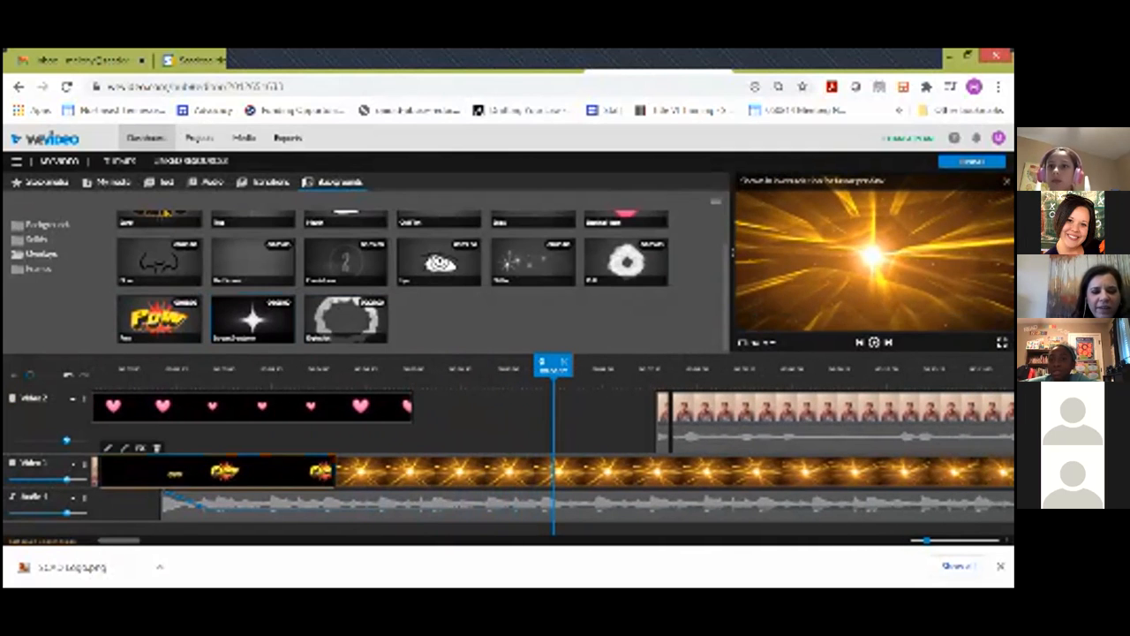
# Look through the frame backgrounds, the in-season titles and the motion titles.
pyautogui.click(37, 269)
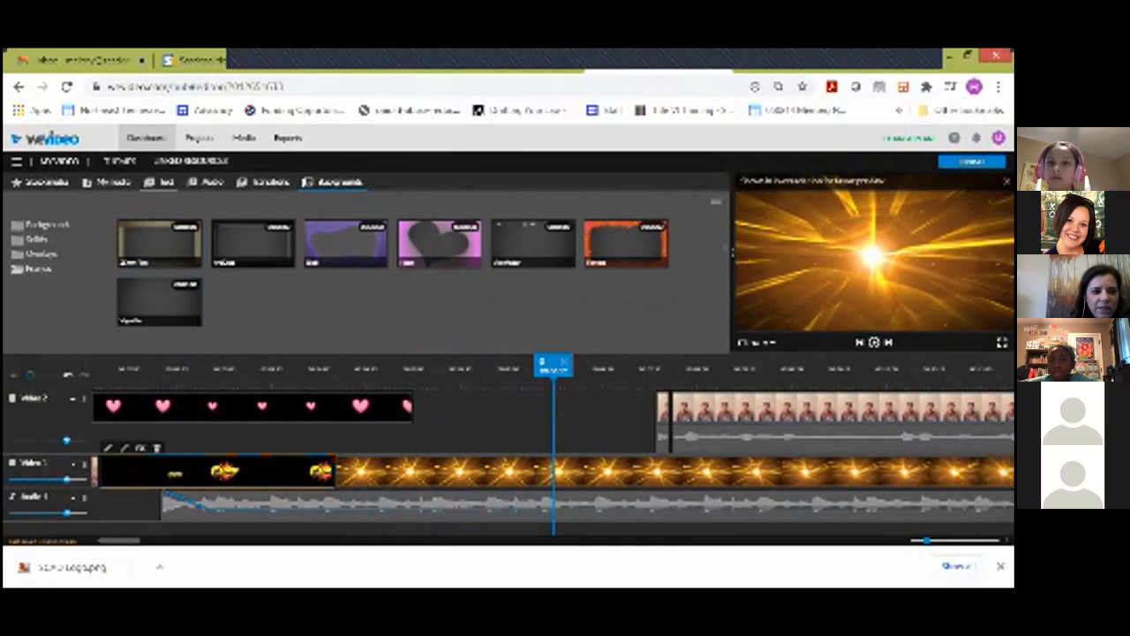
pyautogui.click(163, 182)
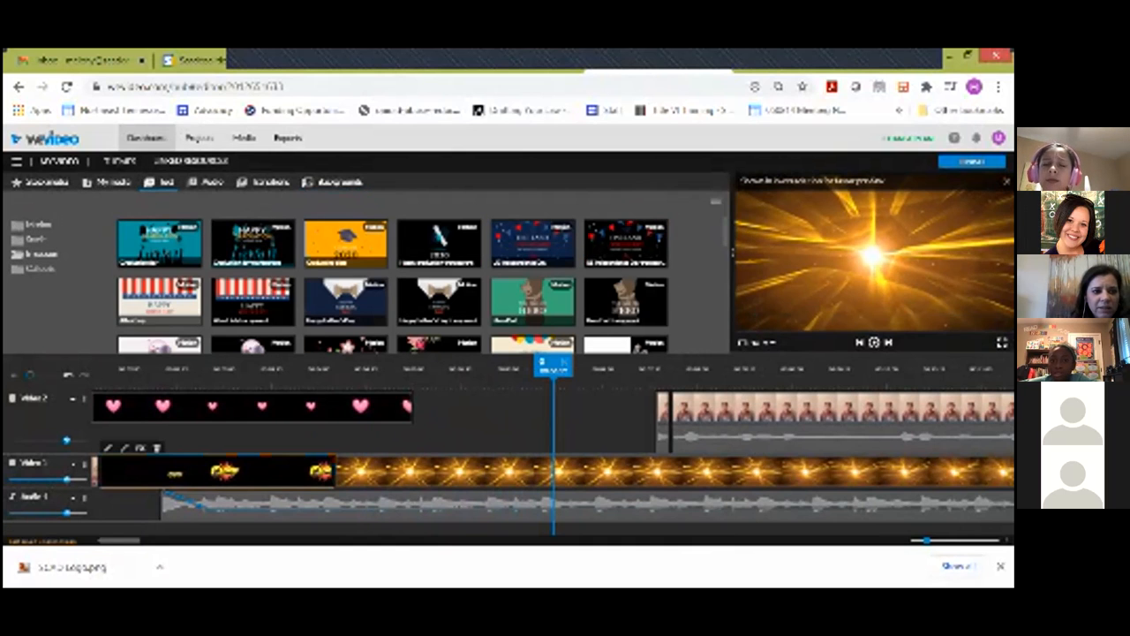
pyautogui.click(39, 268)
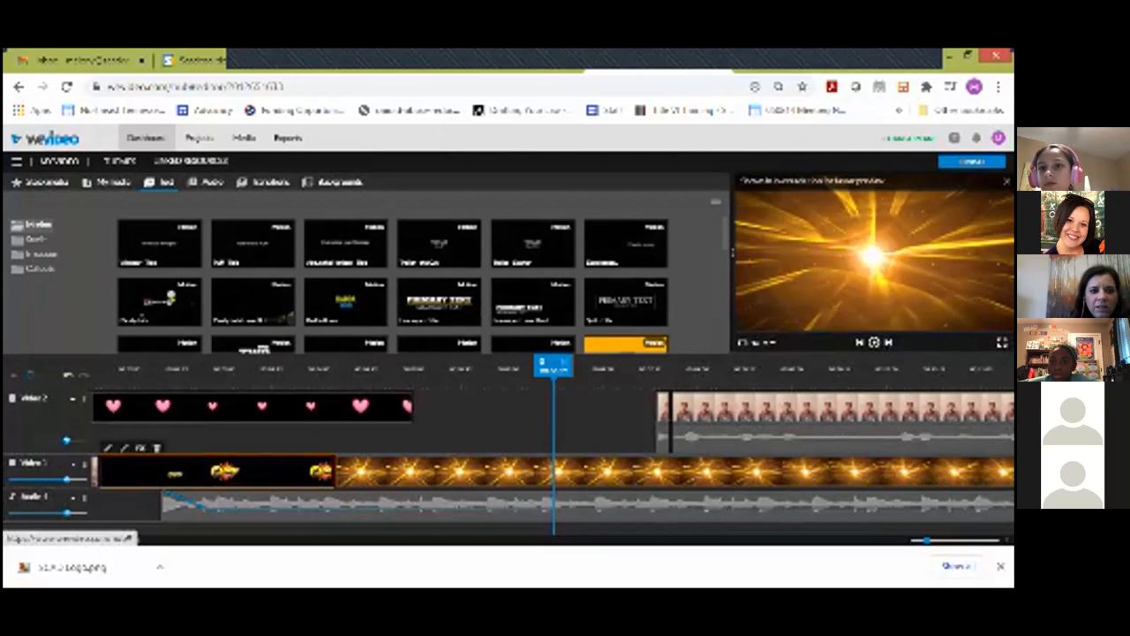
# Preview the last lower-third motion title with the blue bar and insert it on Video 1 before the Pow overlay, pushing later clips along.
pyautogui.scroll(-3, 439, 318)
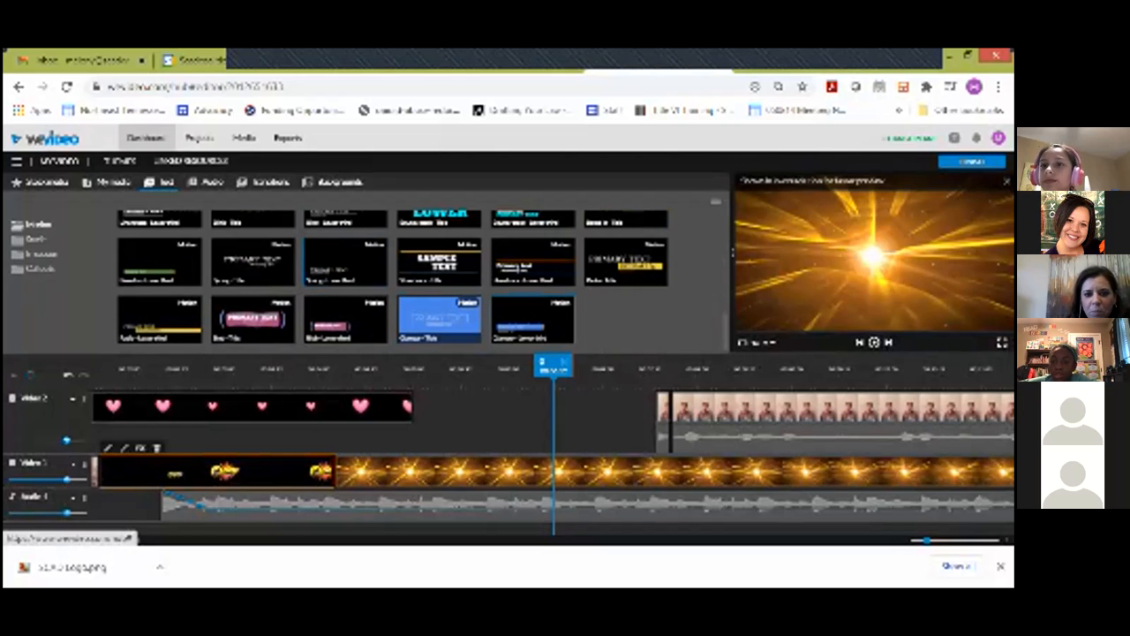
pyautogui.click(532, 318)
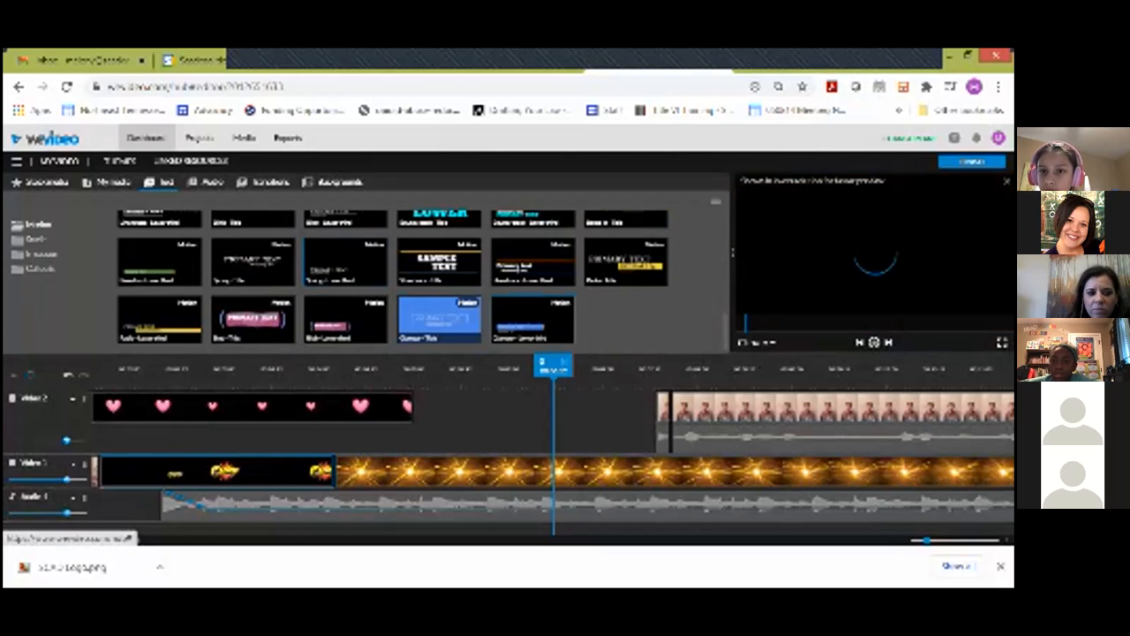
pyautogui.moveTo(532, 318); pyautogui.dragTo(194, 473)
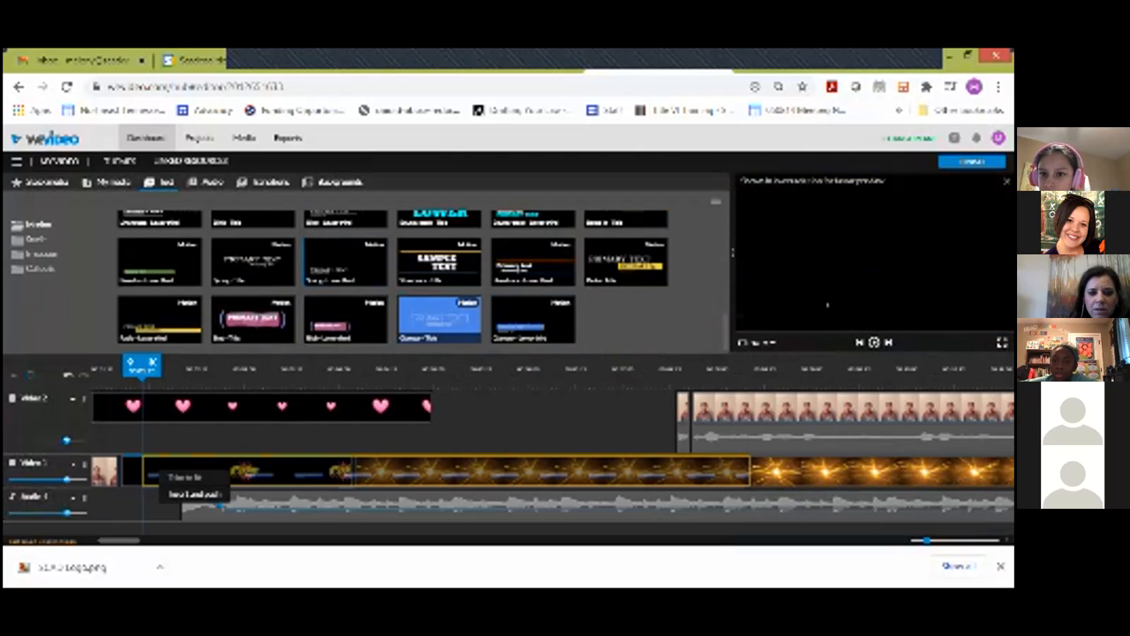
pyautogui.click(195, 493)
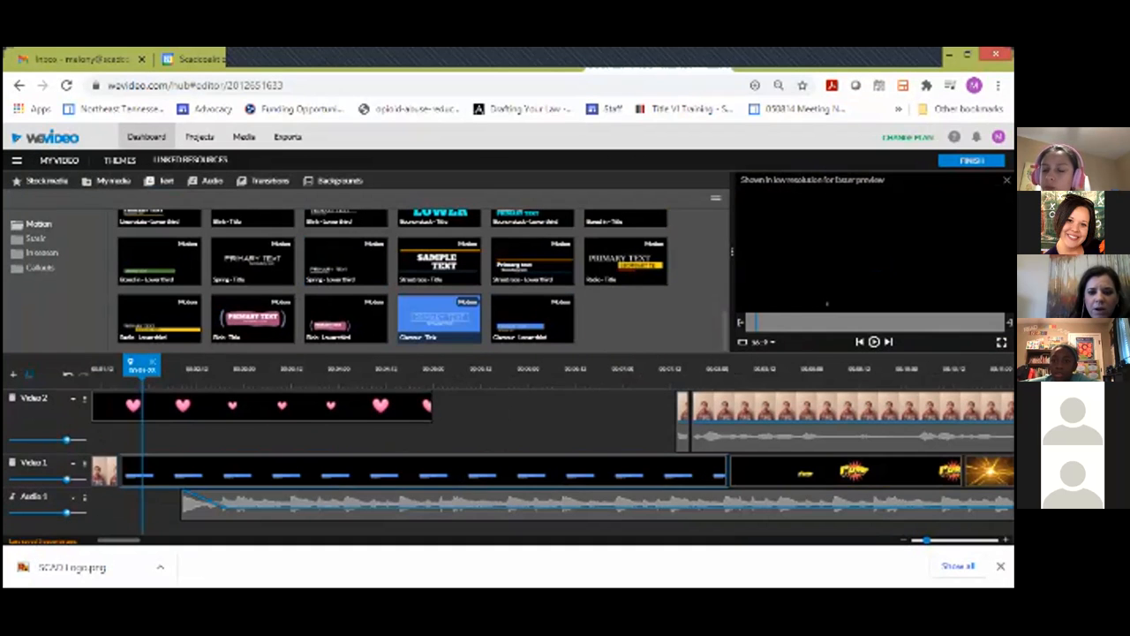
pyautogui.click(424, 470)
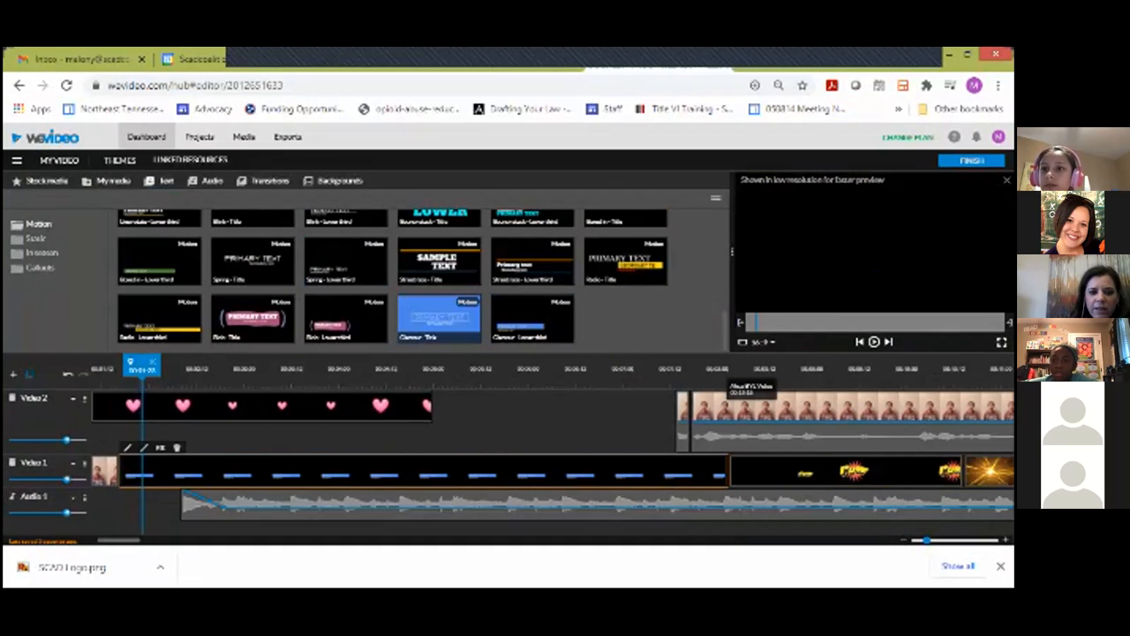
# Try to move the long speaker clip on Video 2 up against the heart overlay, and play the timeline.
pyautogui.moveTo(785, 408); pyautogui.dragTo(526, 410)
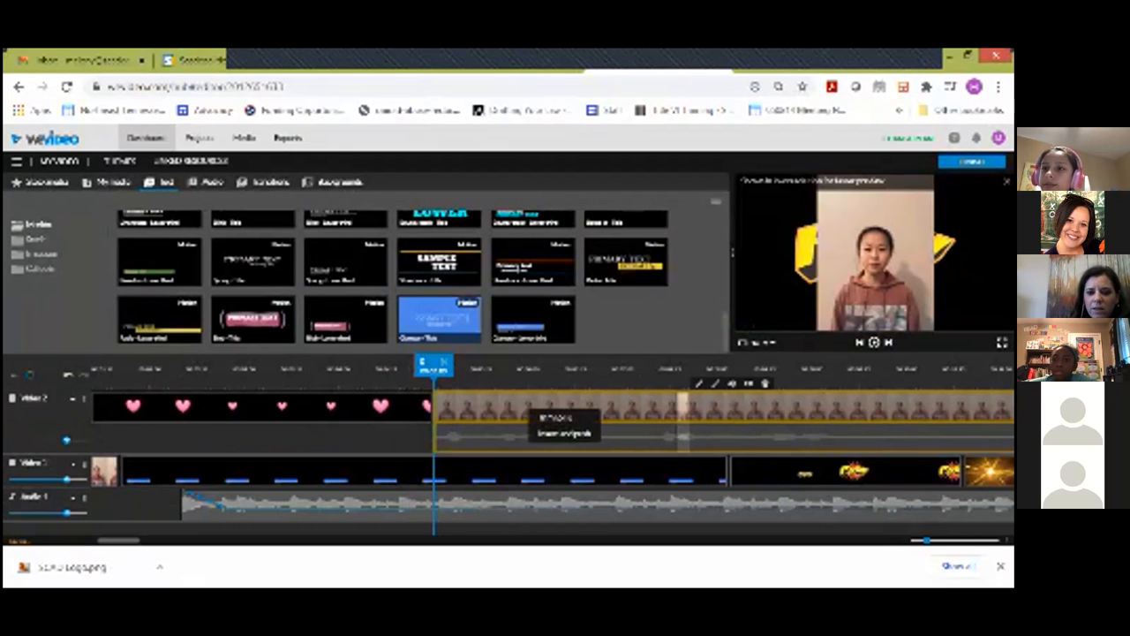
pyautogui.press('Escape')
pyautogui.press('space')
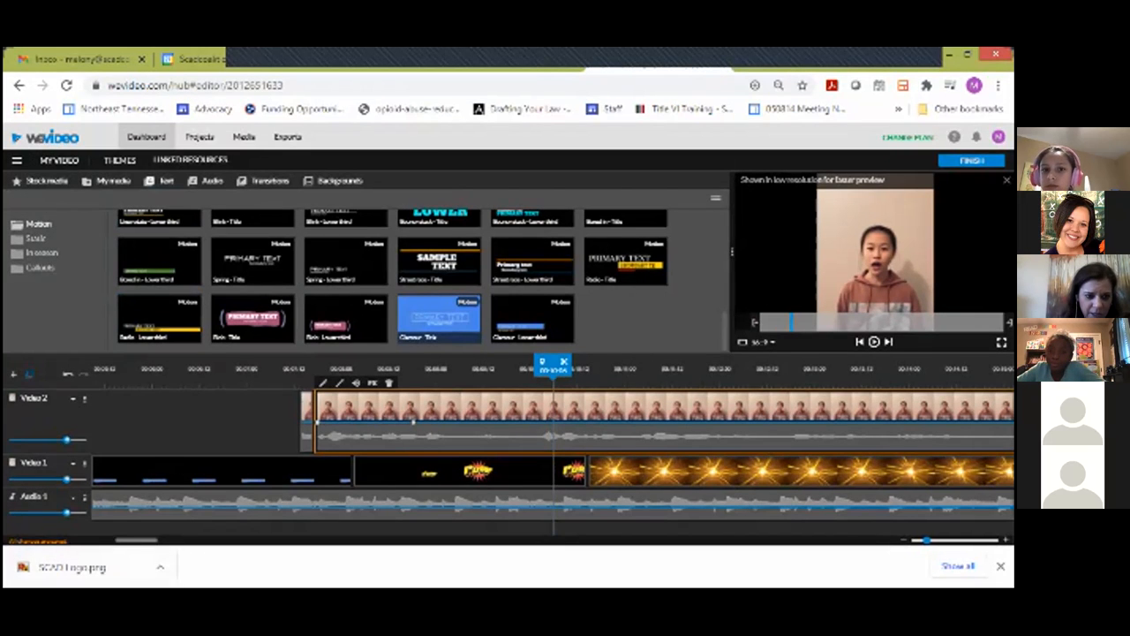
# Restore the Video 2 track to its full height and show its levels.
pyautogui.moveTo(136, 540); pyautogui.dragTo(112, 539)
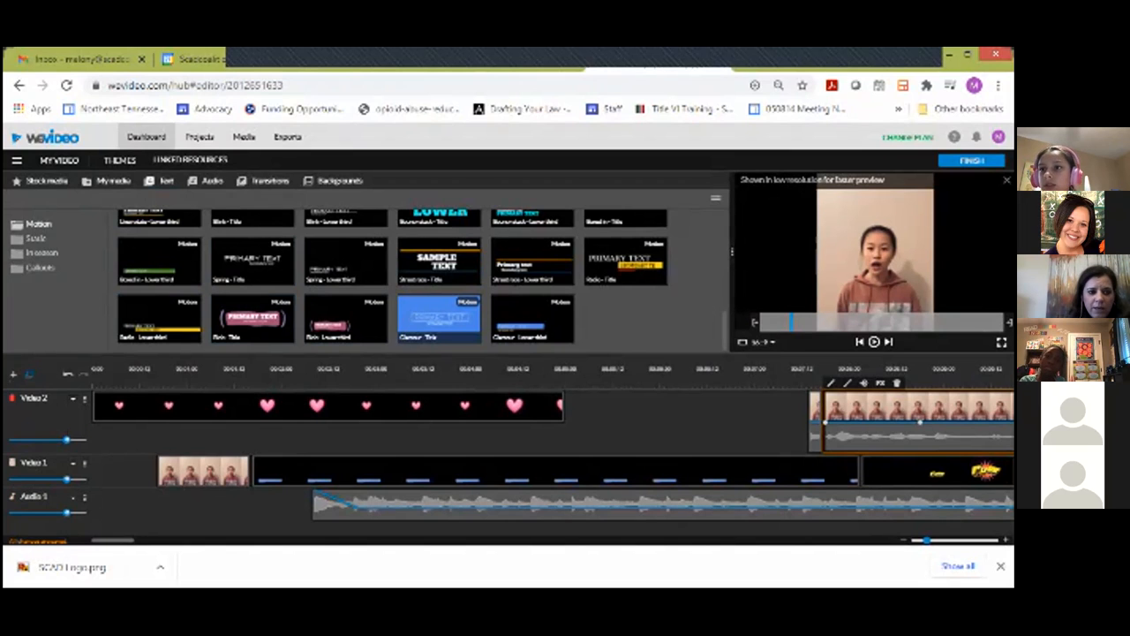
pyautogui.scroll(-1, 547, 451)
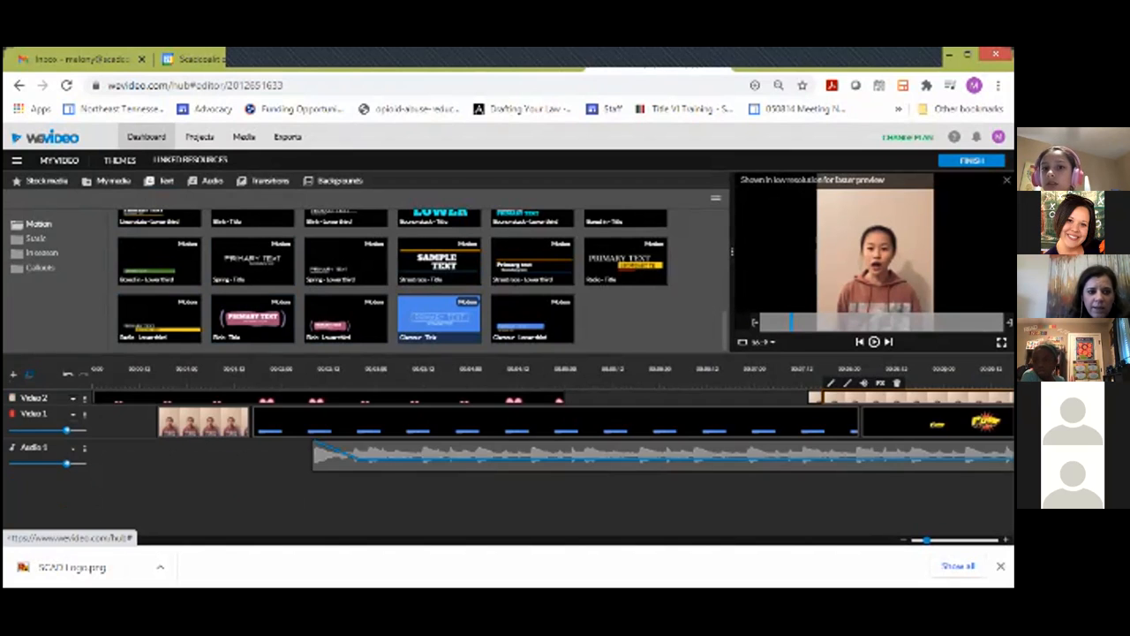
pyautogui.click(73, 398)
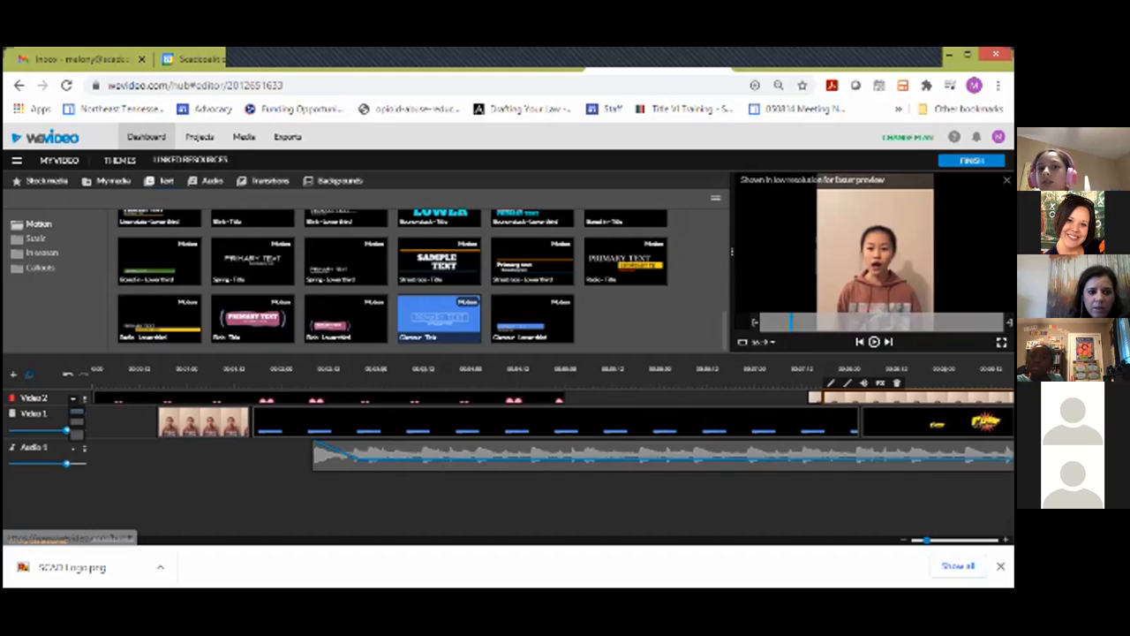
pyautogui.click(76, 433)
pyautogui.click(84, 398)
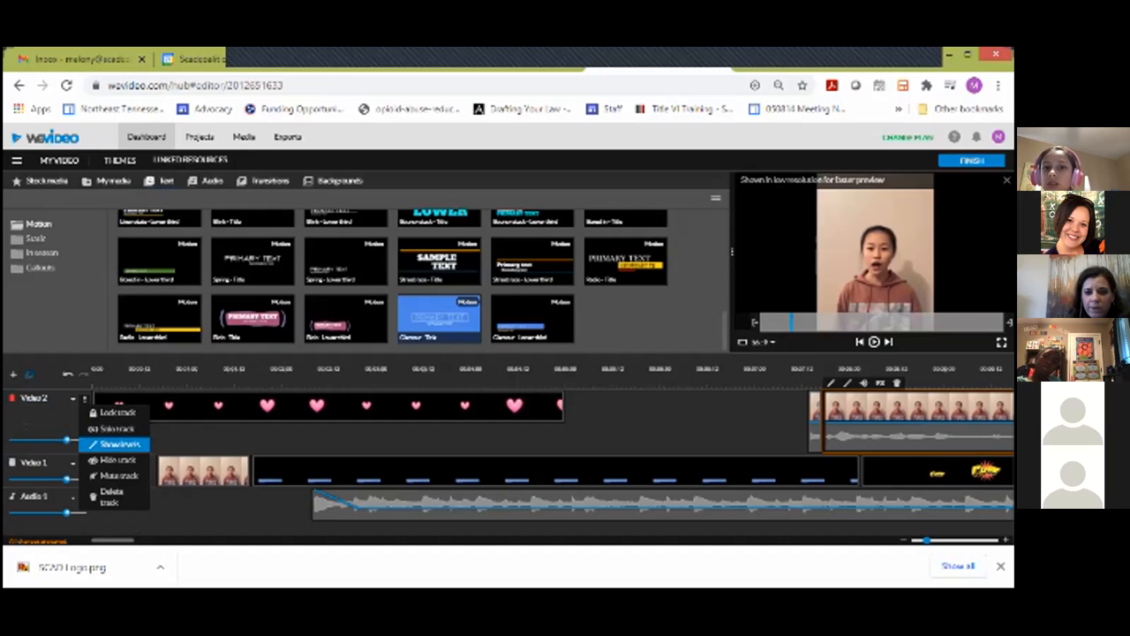
pyautogui.click(120, 444)
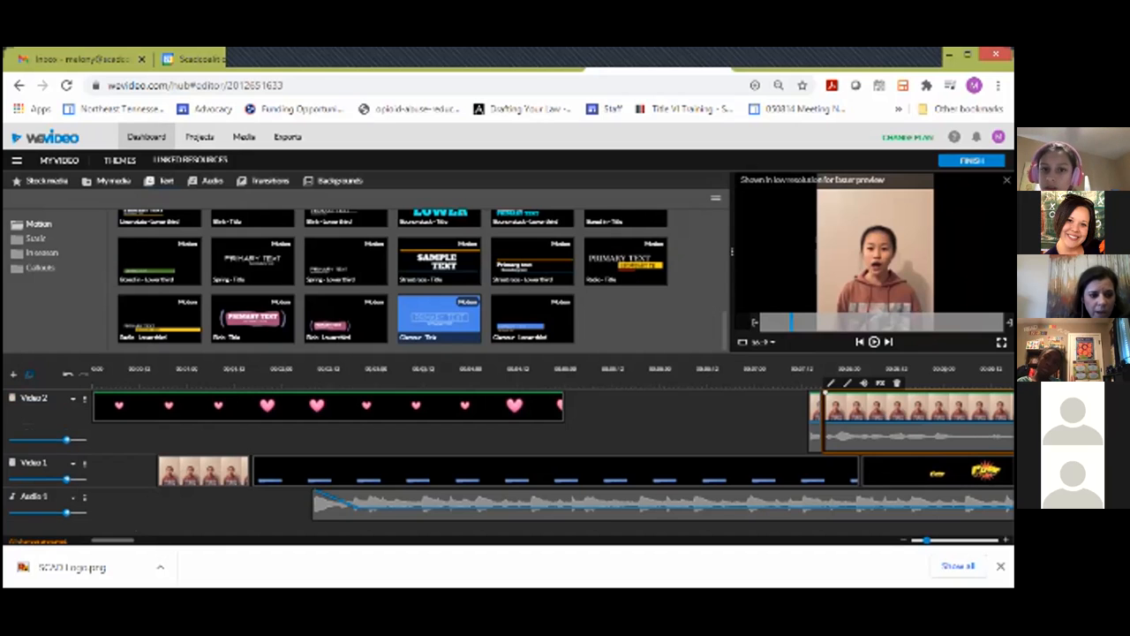
# Review the track options for Video 2 and Audio 1 and the video and audio choices for adding a track.
pyautogui.click(84, 398)
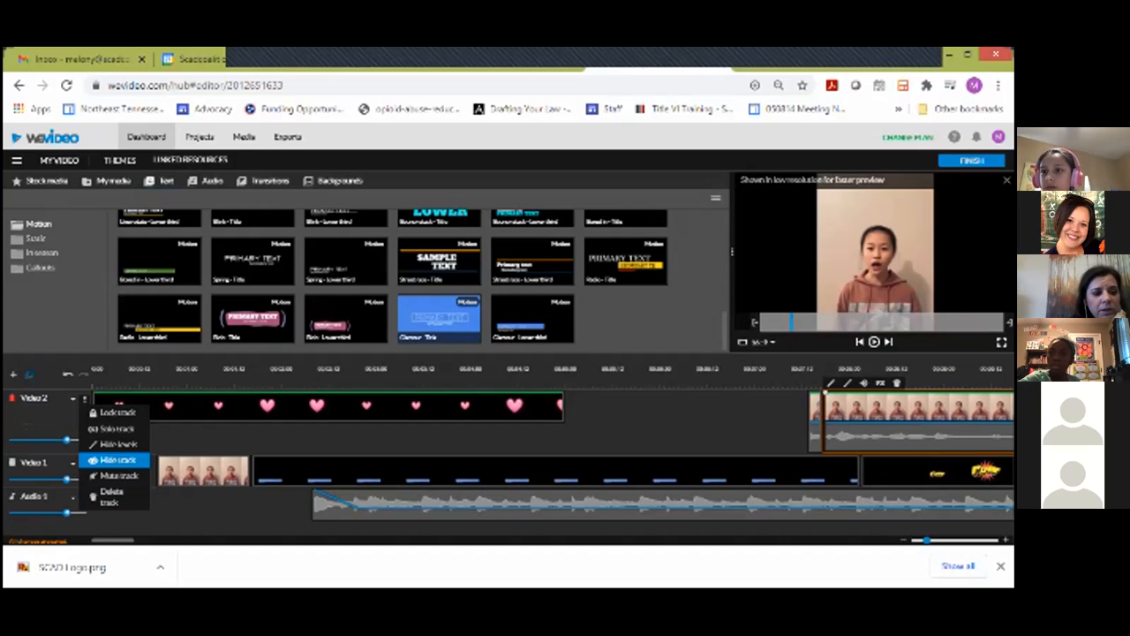
pyautogui.click(85, 497)
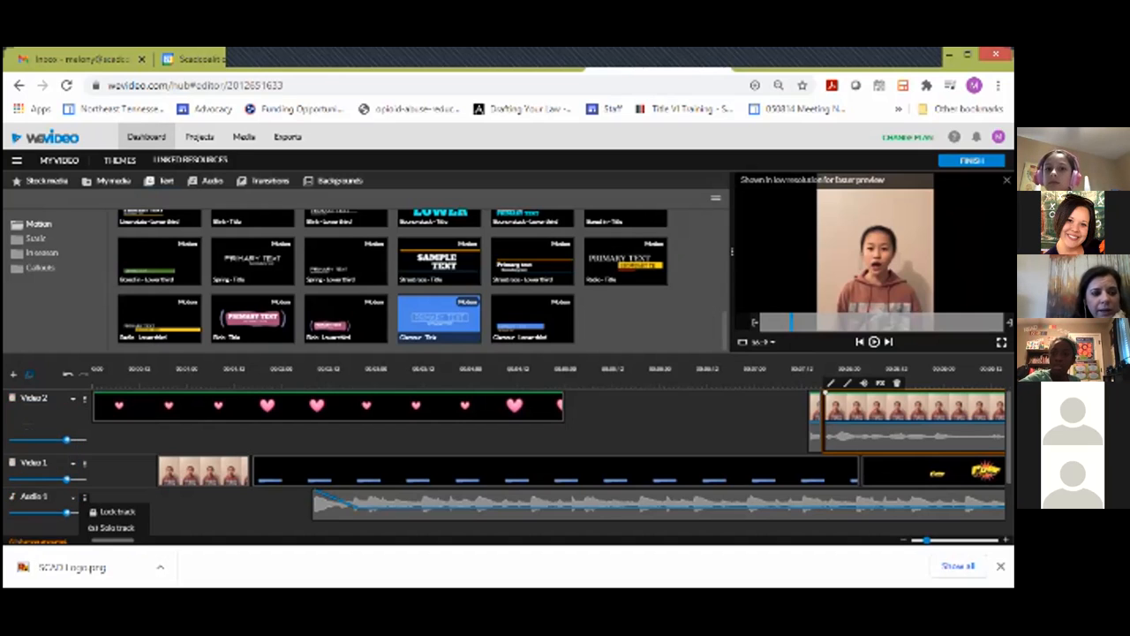
pyautogui.scroll(-1, 115, 499)
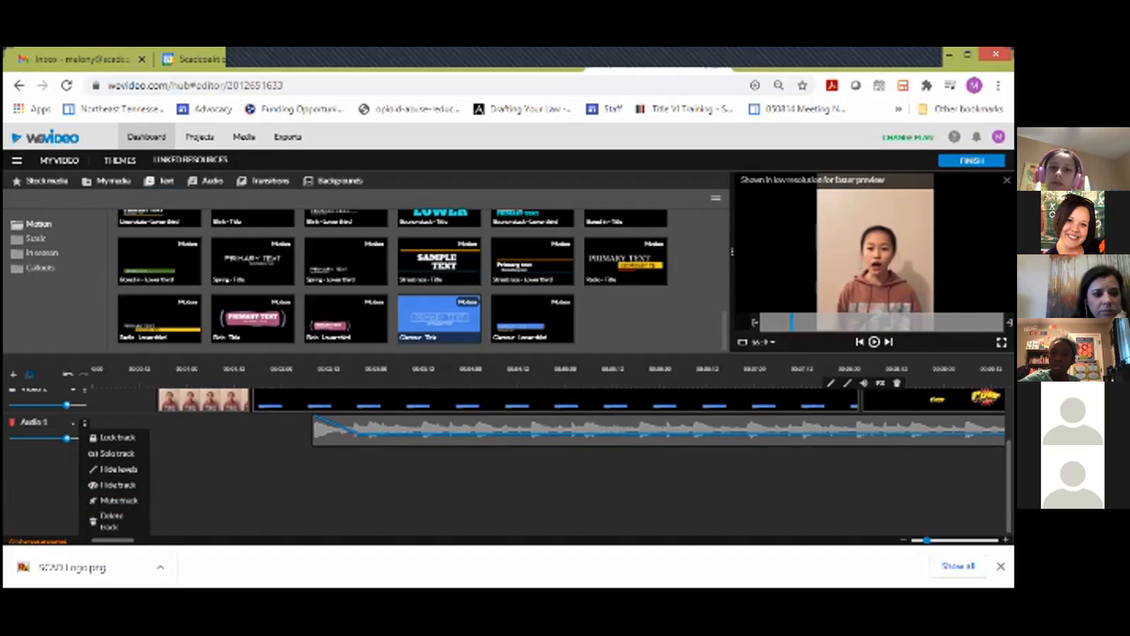
pyautogui.scroll(1, 118, 437)
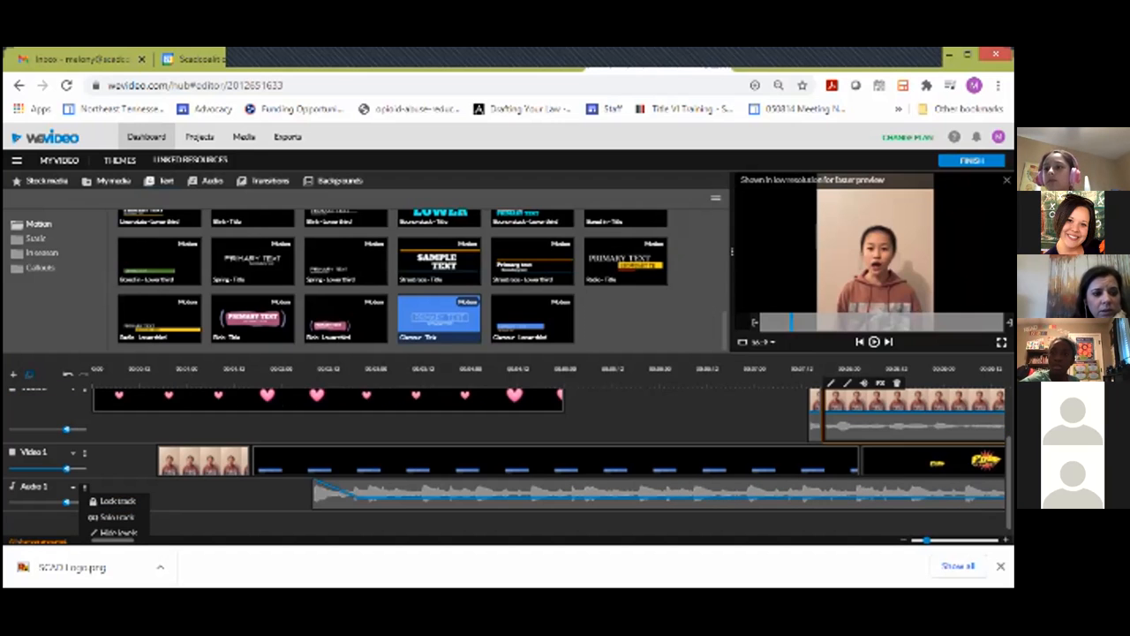
pyautogui.scroll(1, 507, 459)
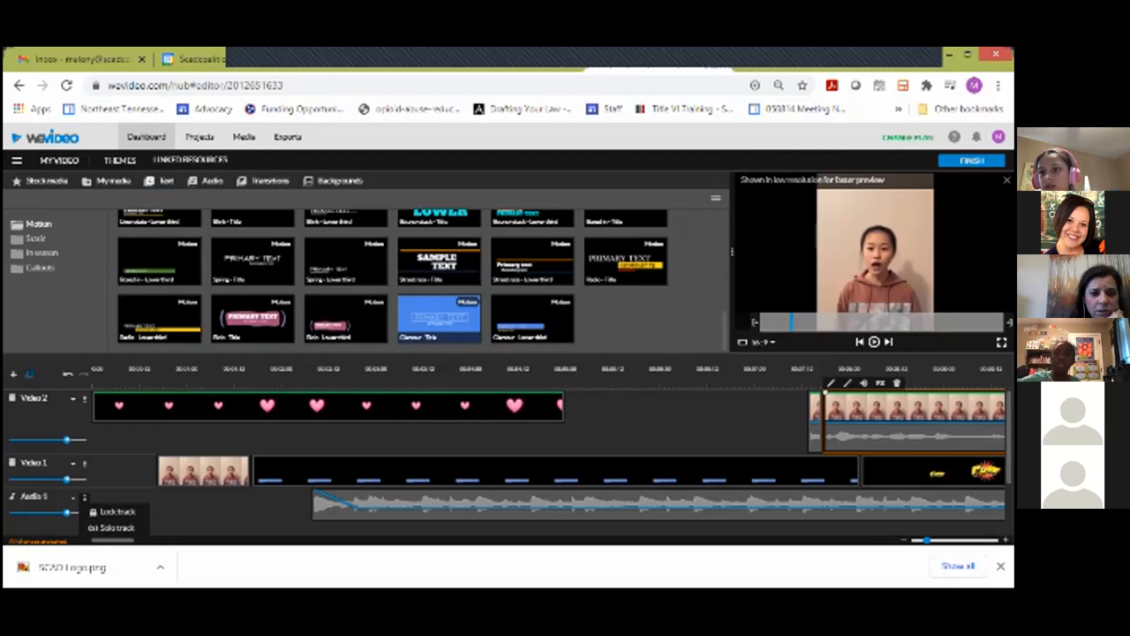
pyautogui.click(14, 375)
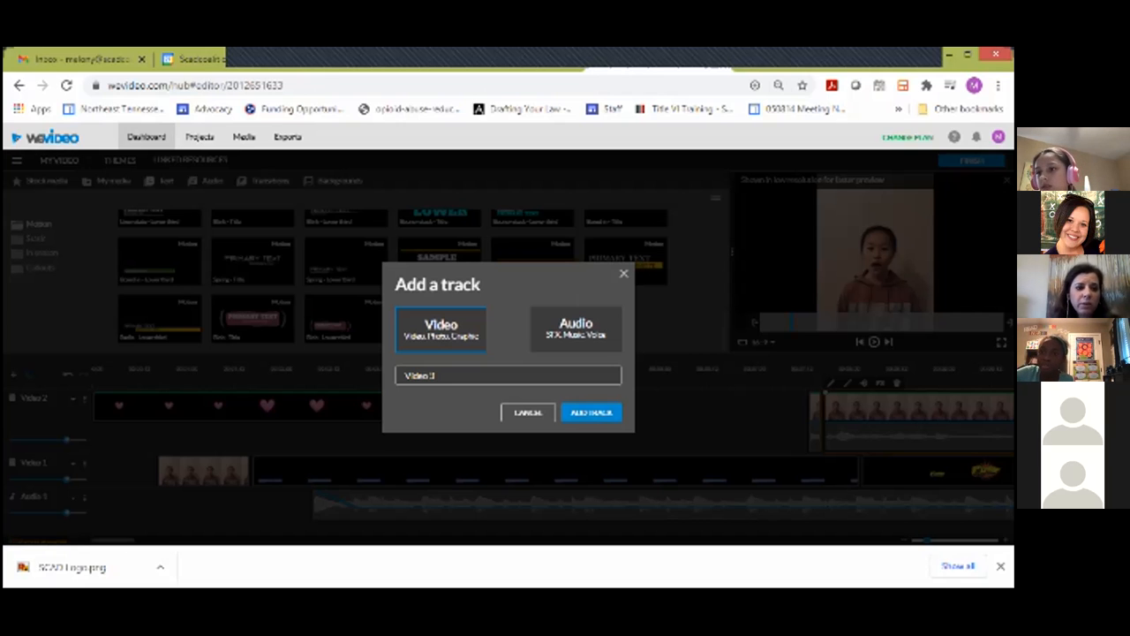
pyautogui.click(591, 412)
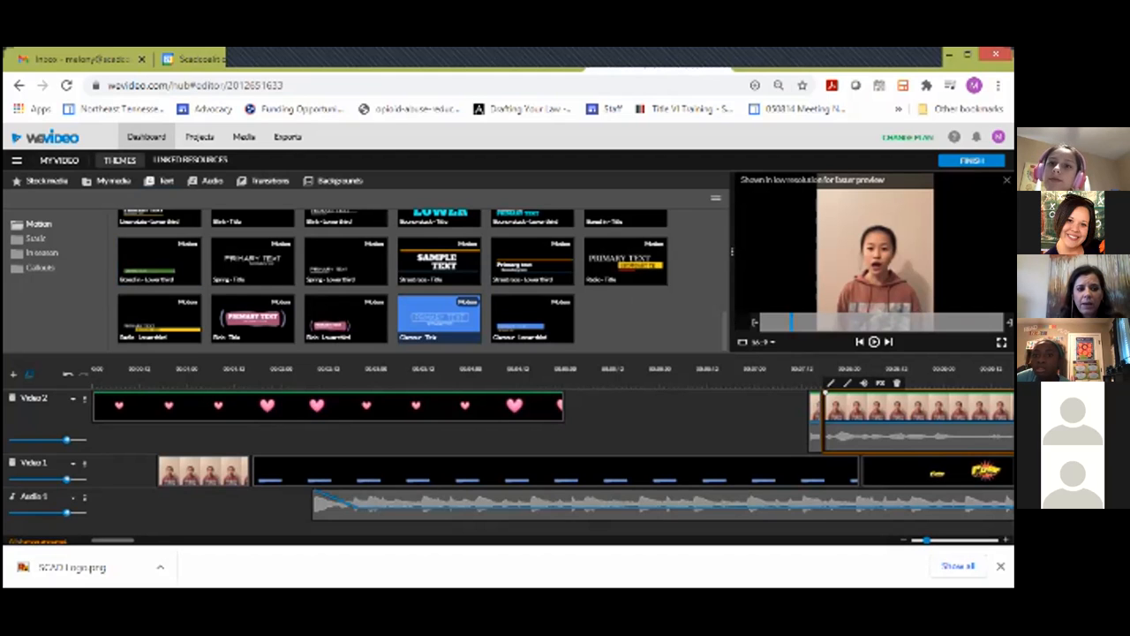
# Look through the available video themes without applying one.
pyautogui.click(119, 160)
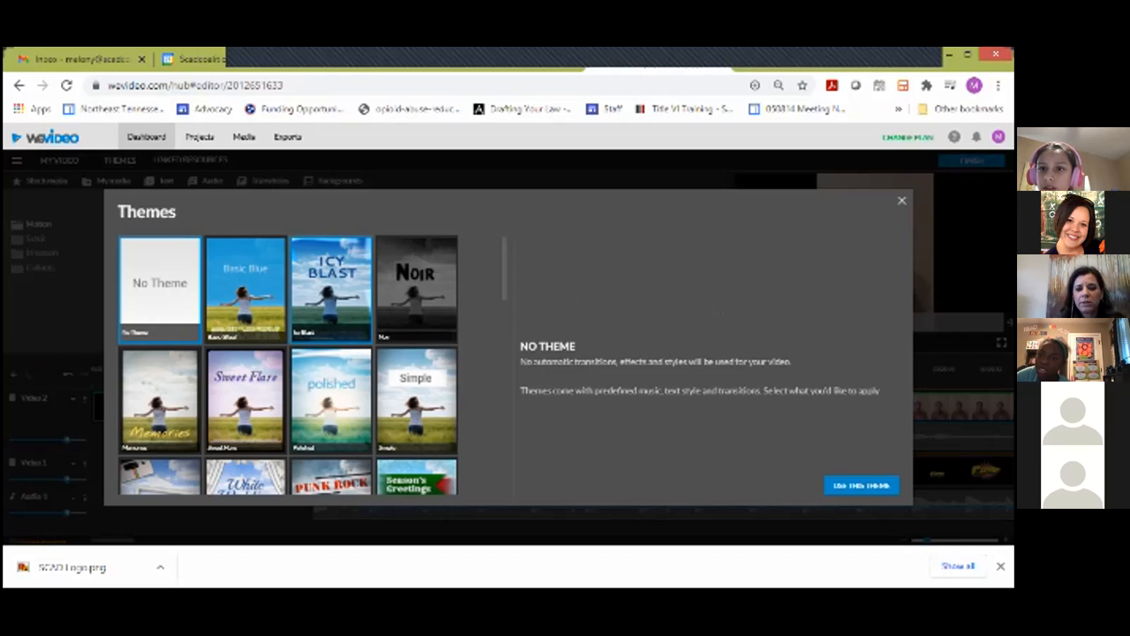
pyautogui.scroll(-10, 287, 364)
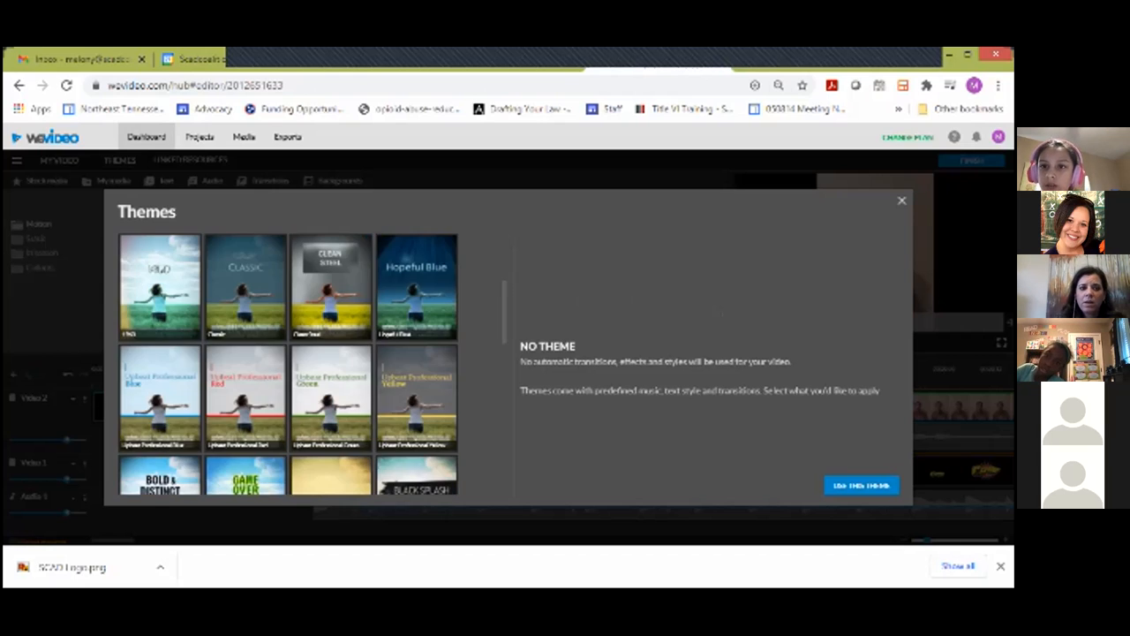
pyautogui.click(902, 200)
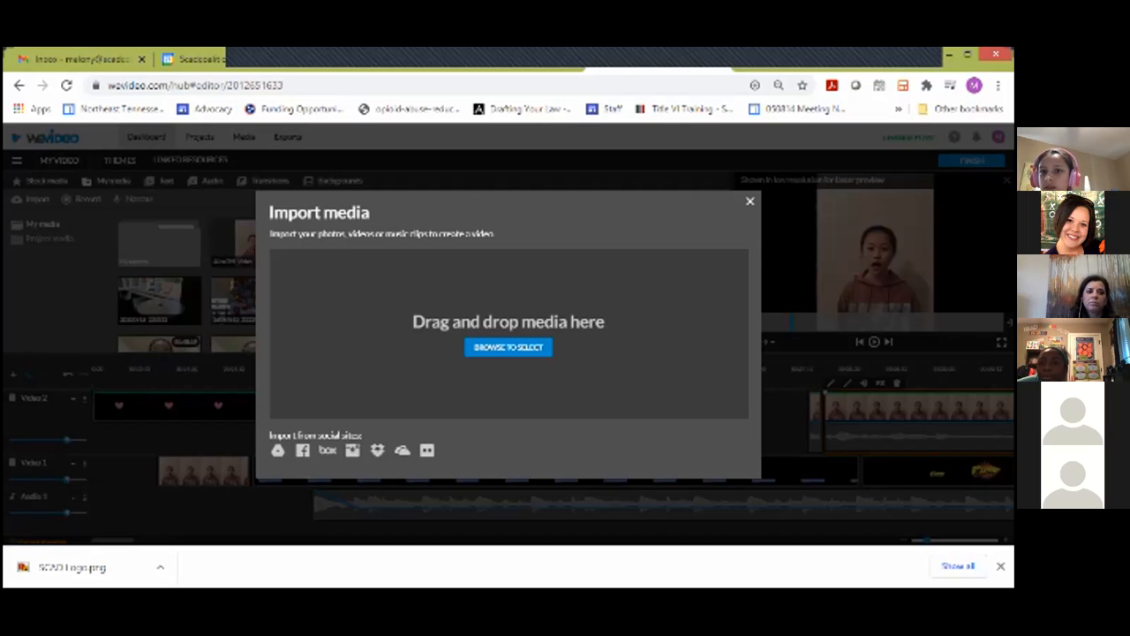
# Leave the media import dialog and show the Project media folder.
pyautogui.press('Escape')
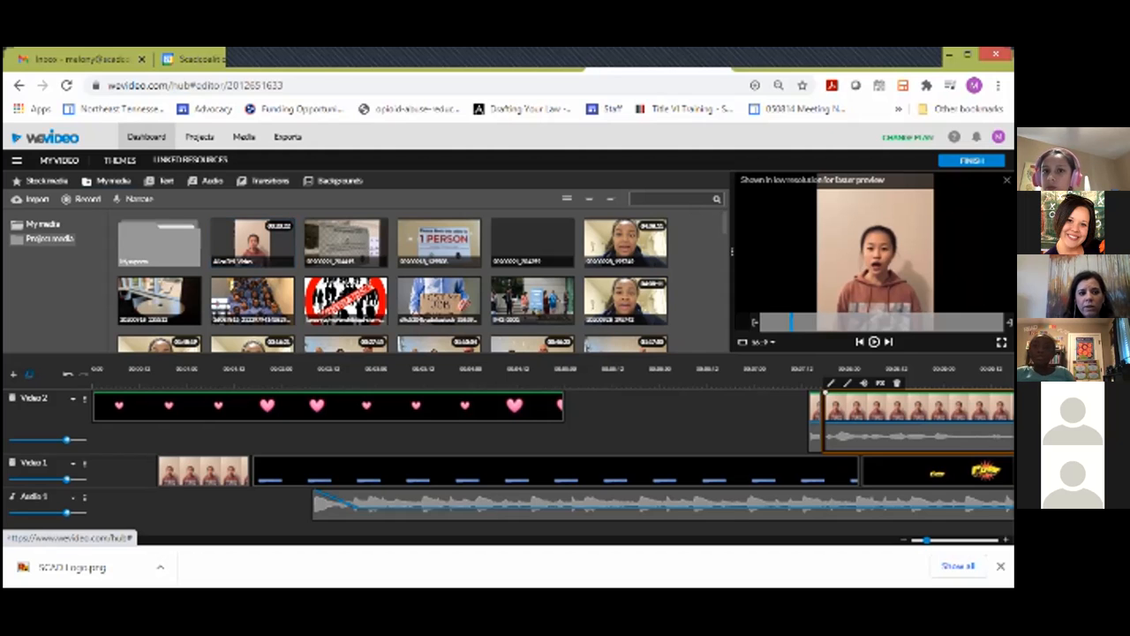
pyautogui.click(49, 238)
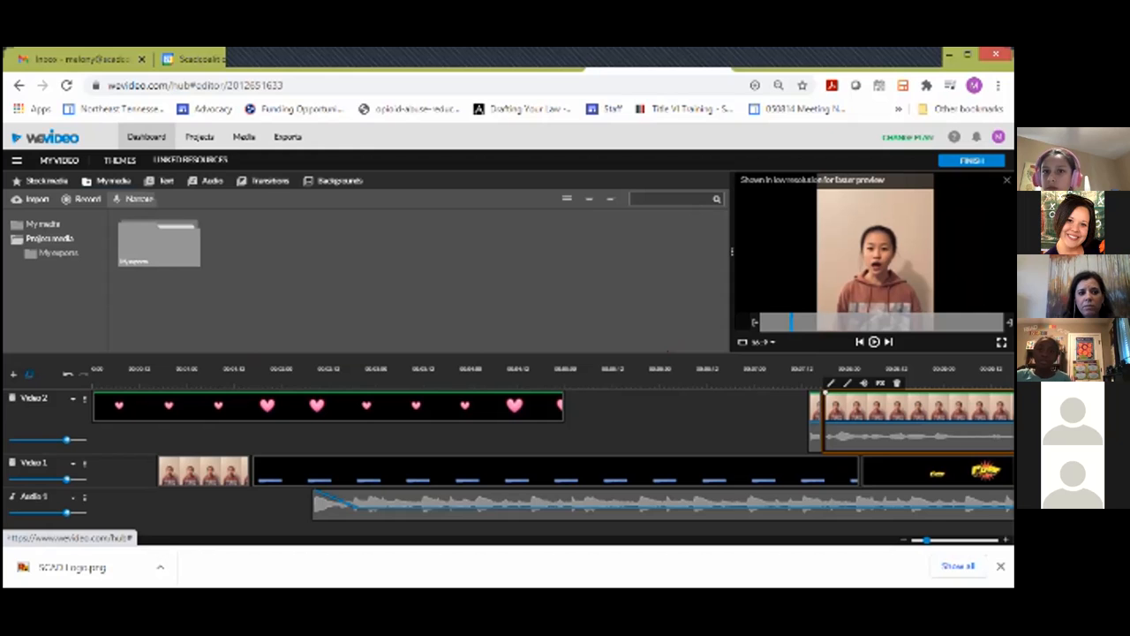